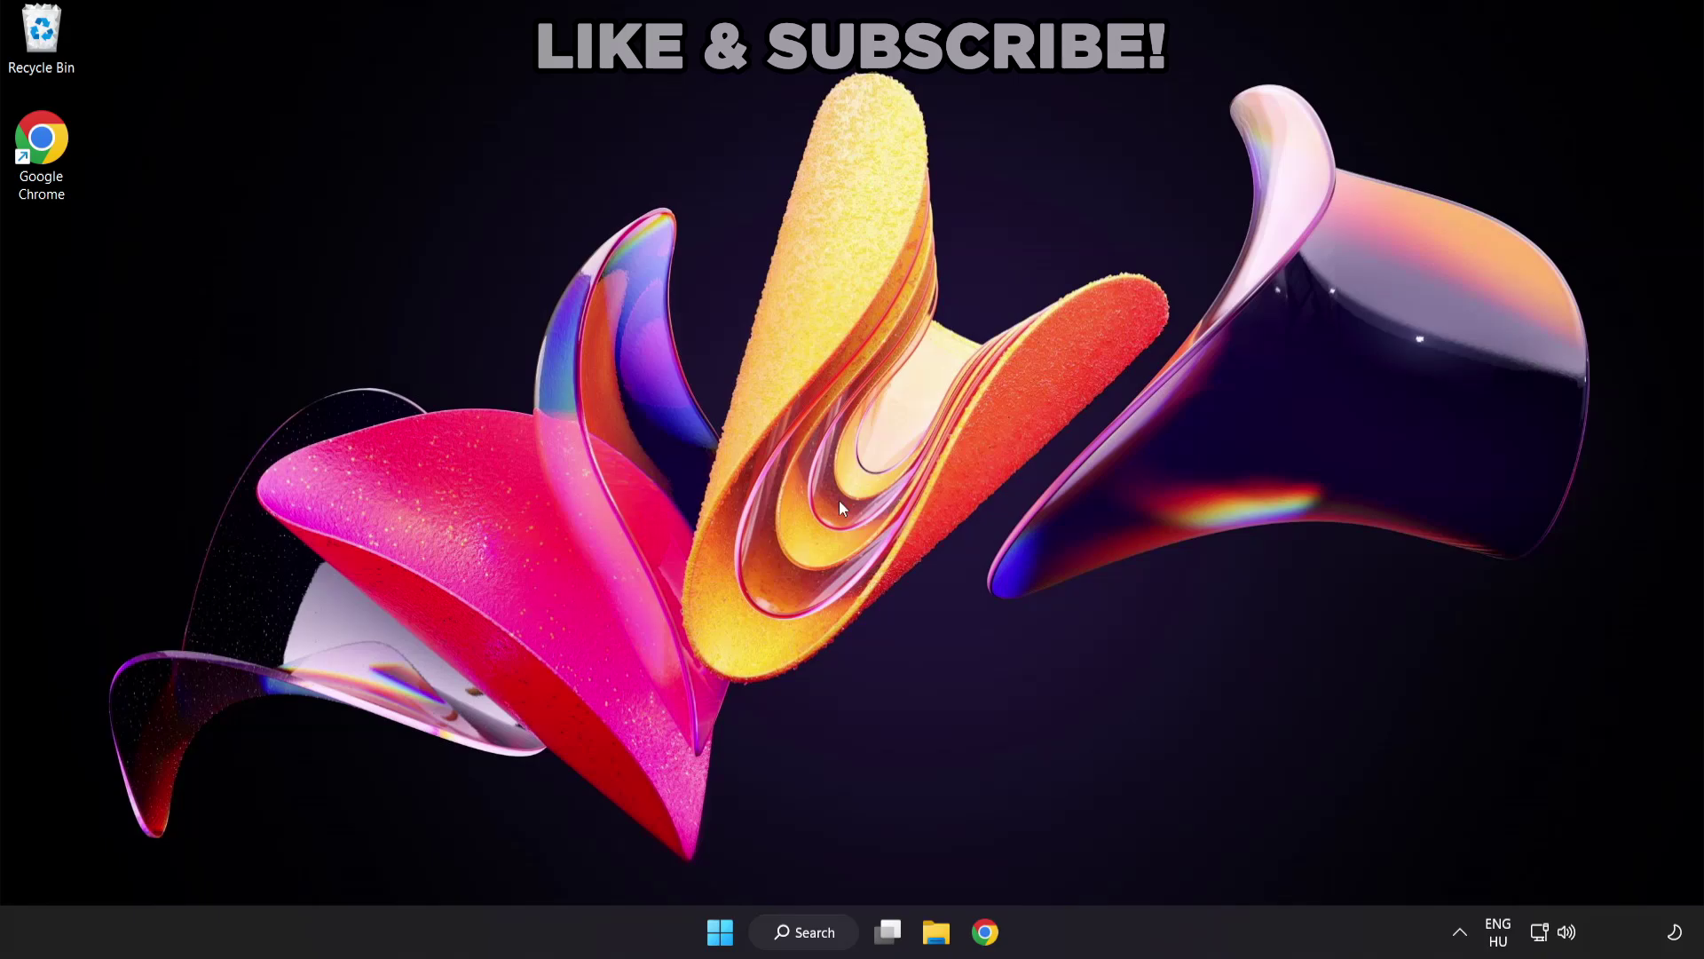
Find Device Manager through taskbar search and launch it.
click(825, 940)
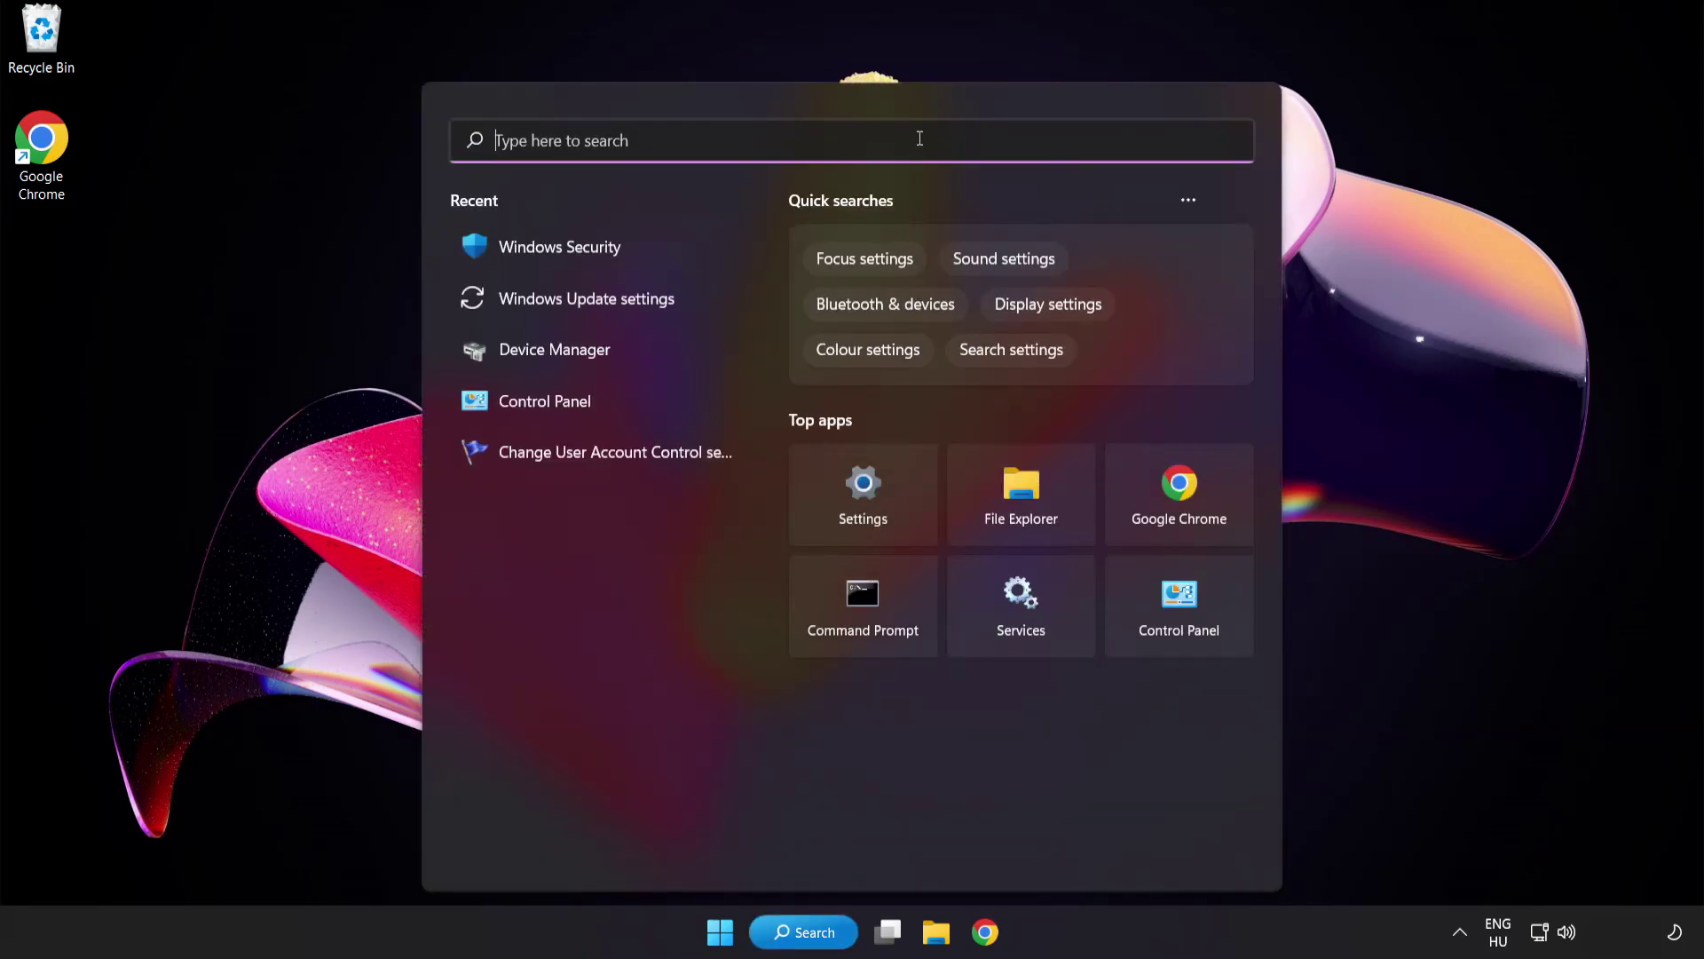
text(device ma)
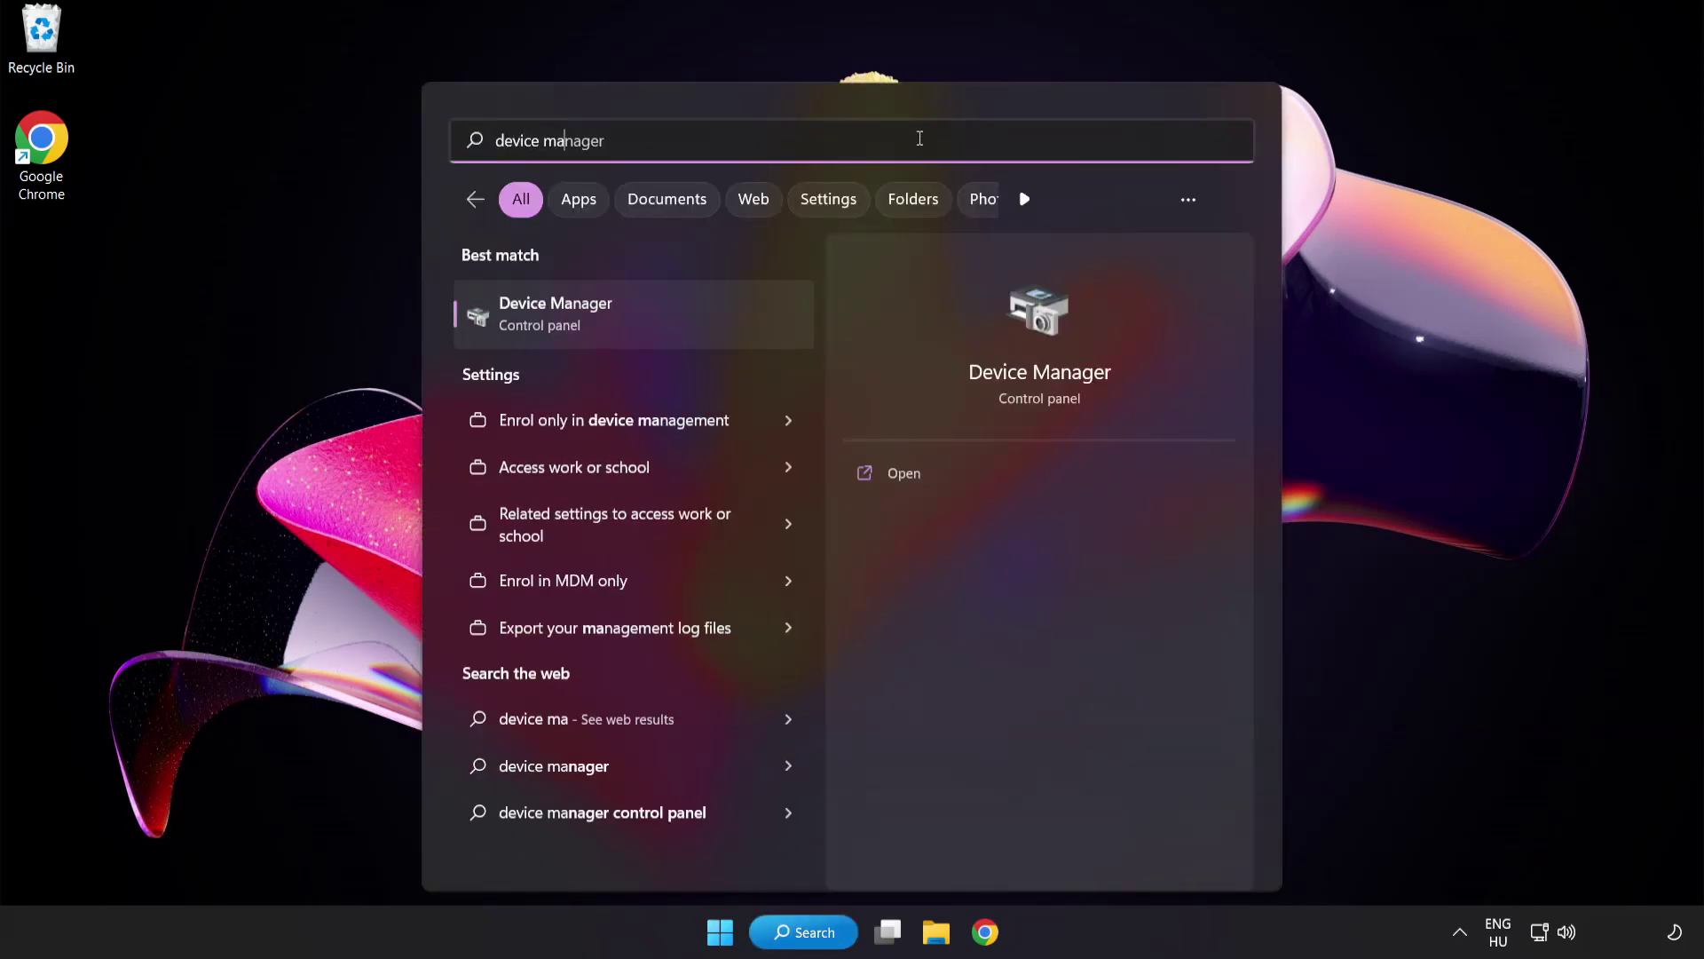
text(nager)
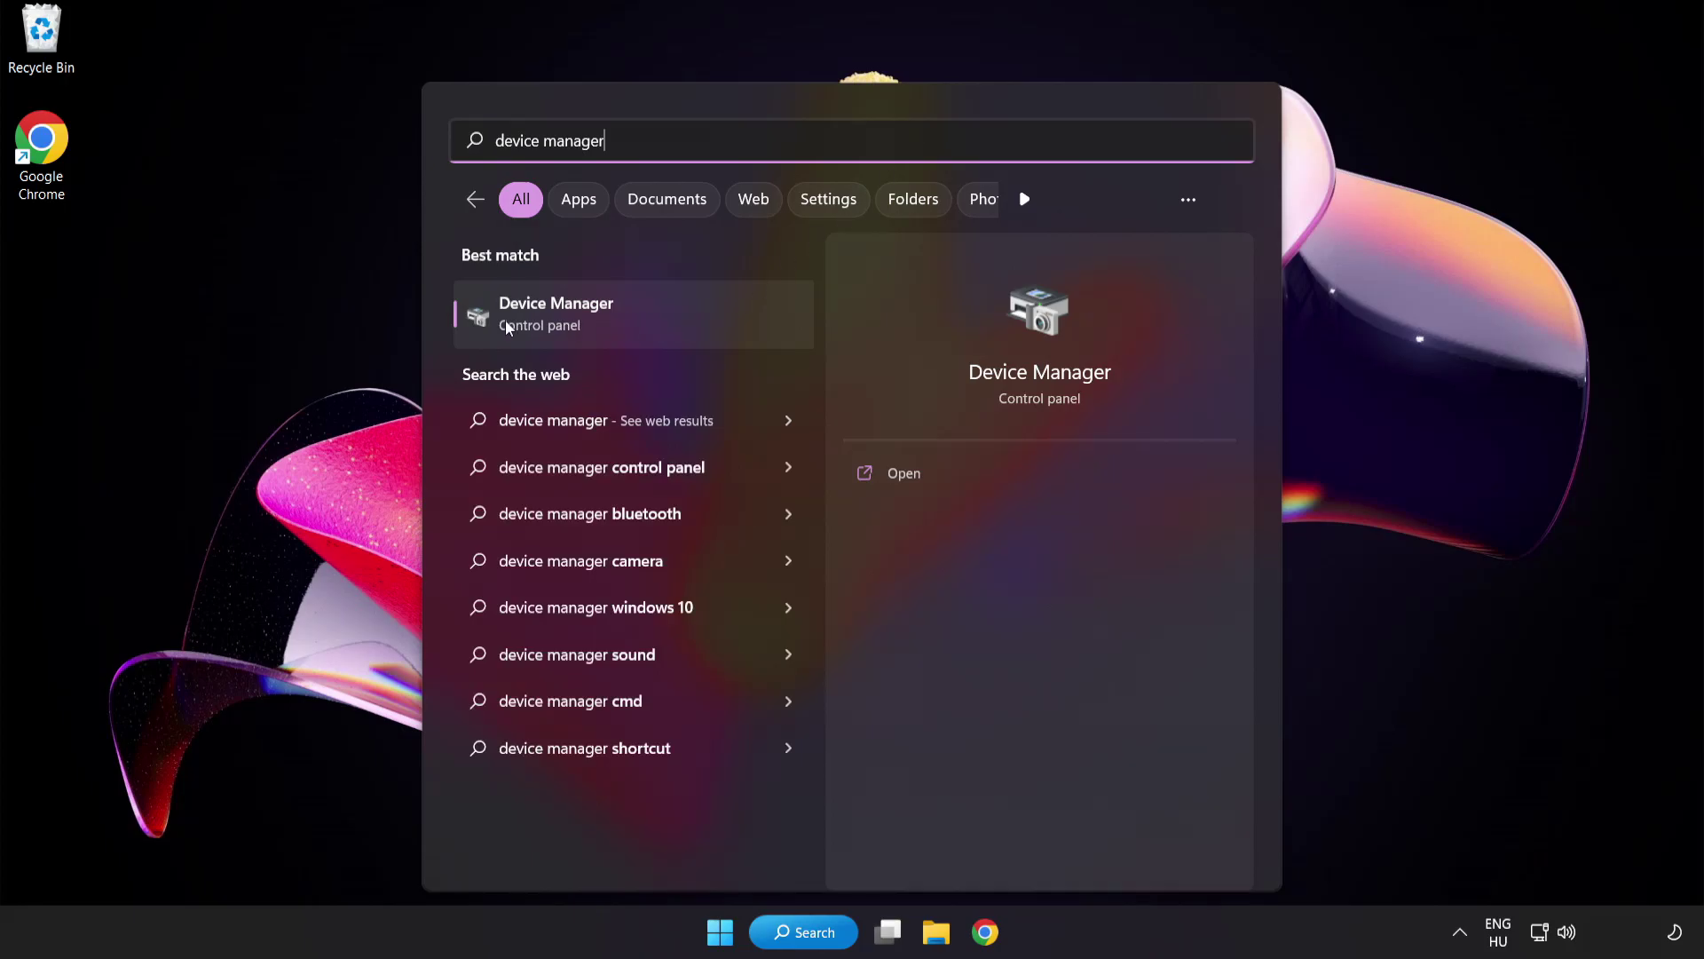
click(681, 319)
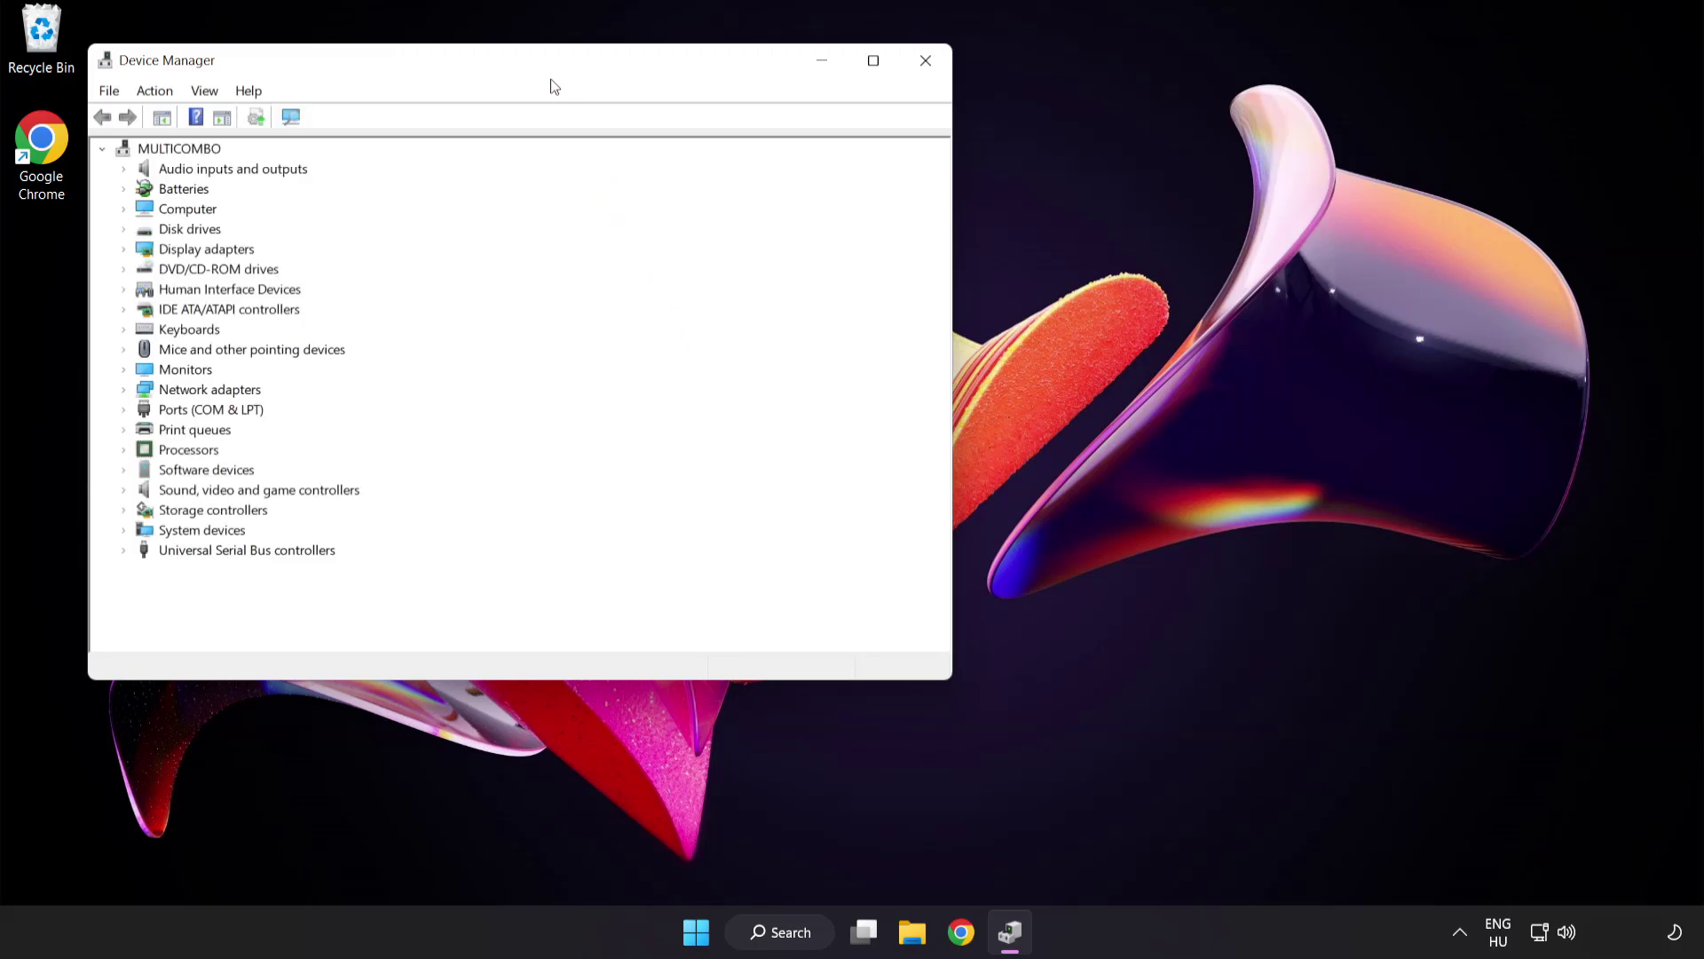
Expand Display adapters and bring up the context menu for VMware SVGA 3D.
drag(546, 69, 831, 178)
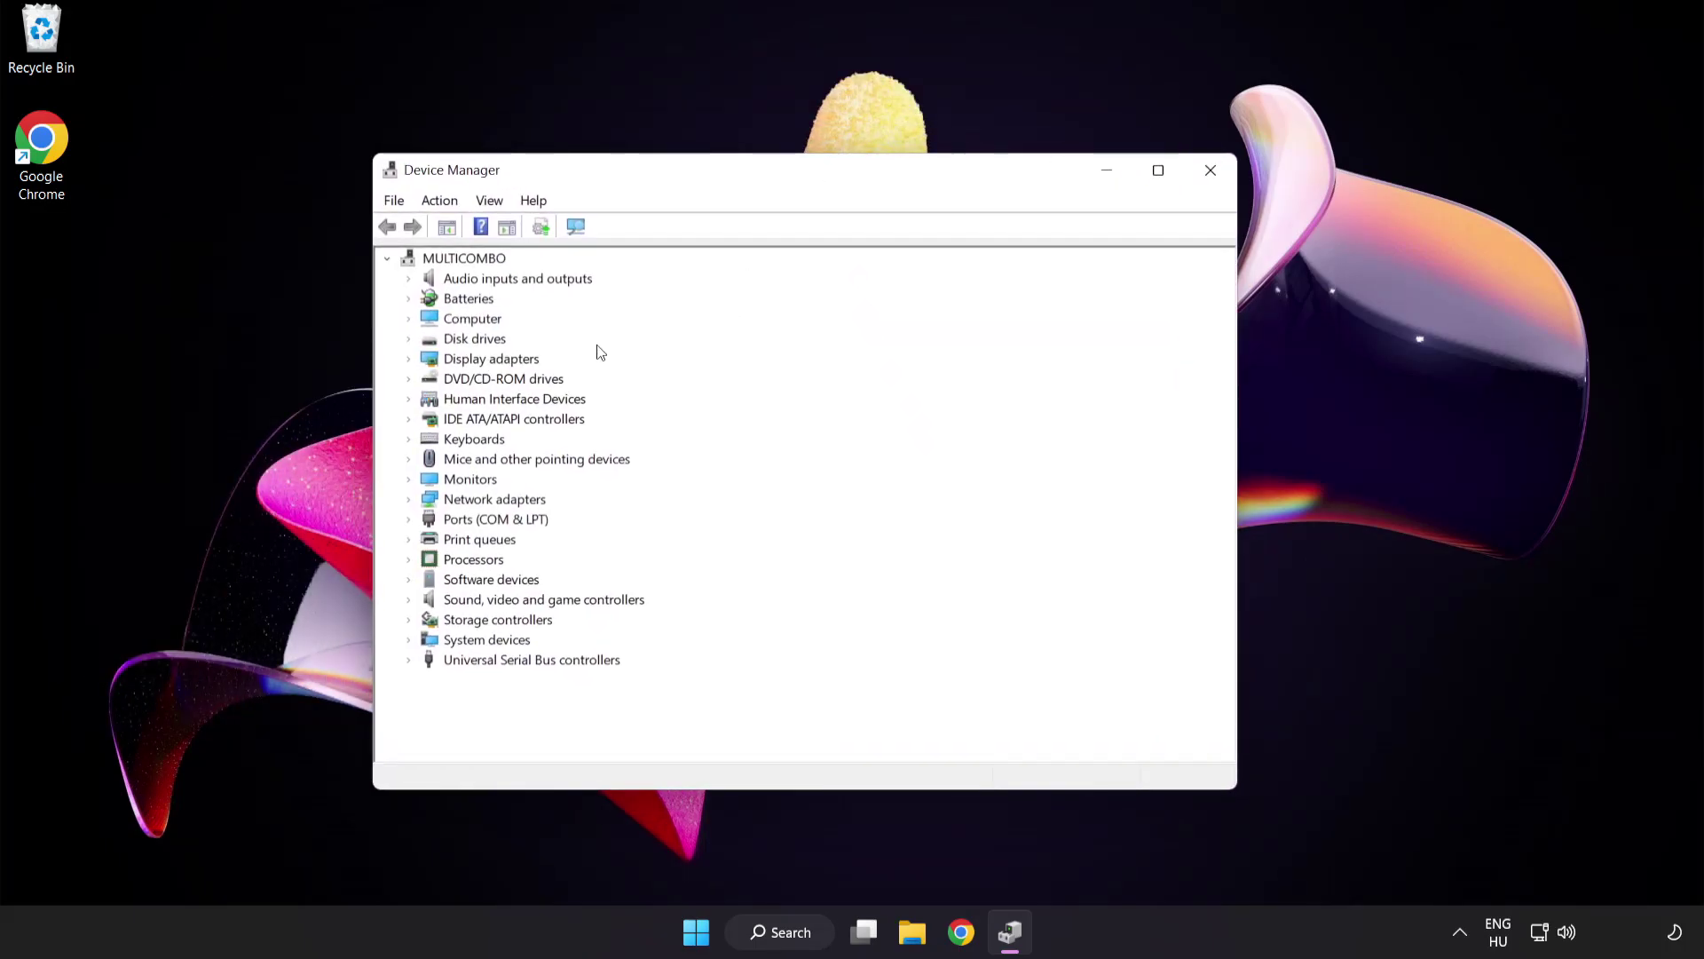
click(494, 361)
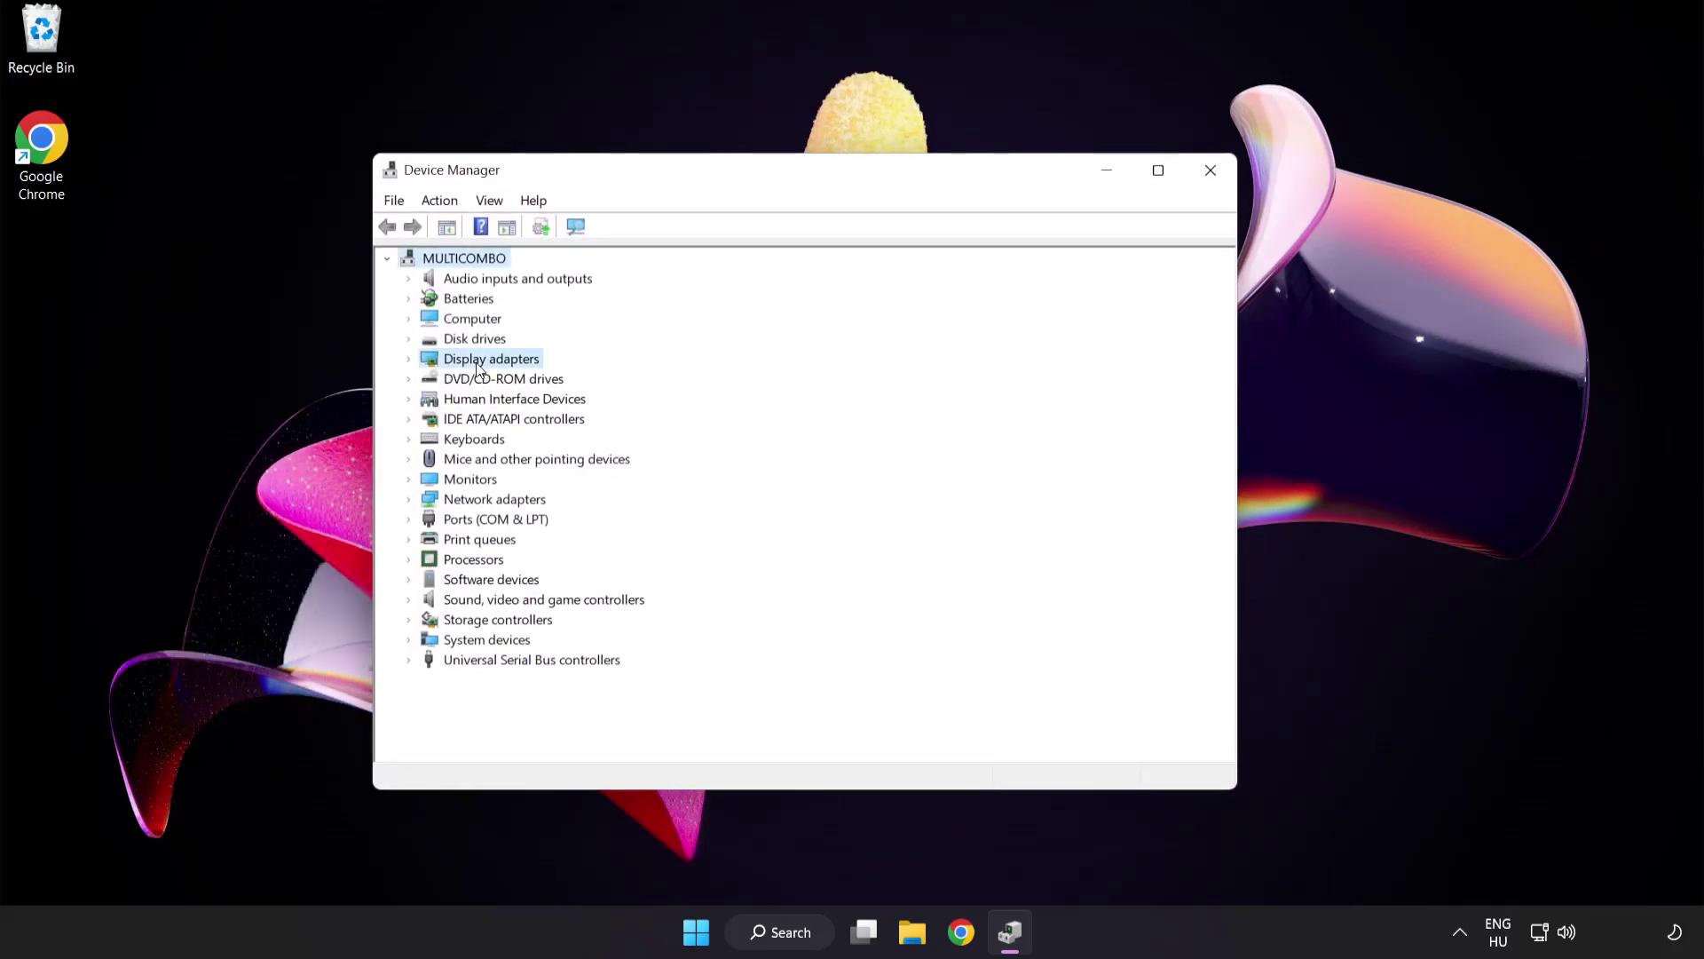
click(408, 359)
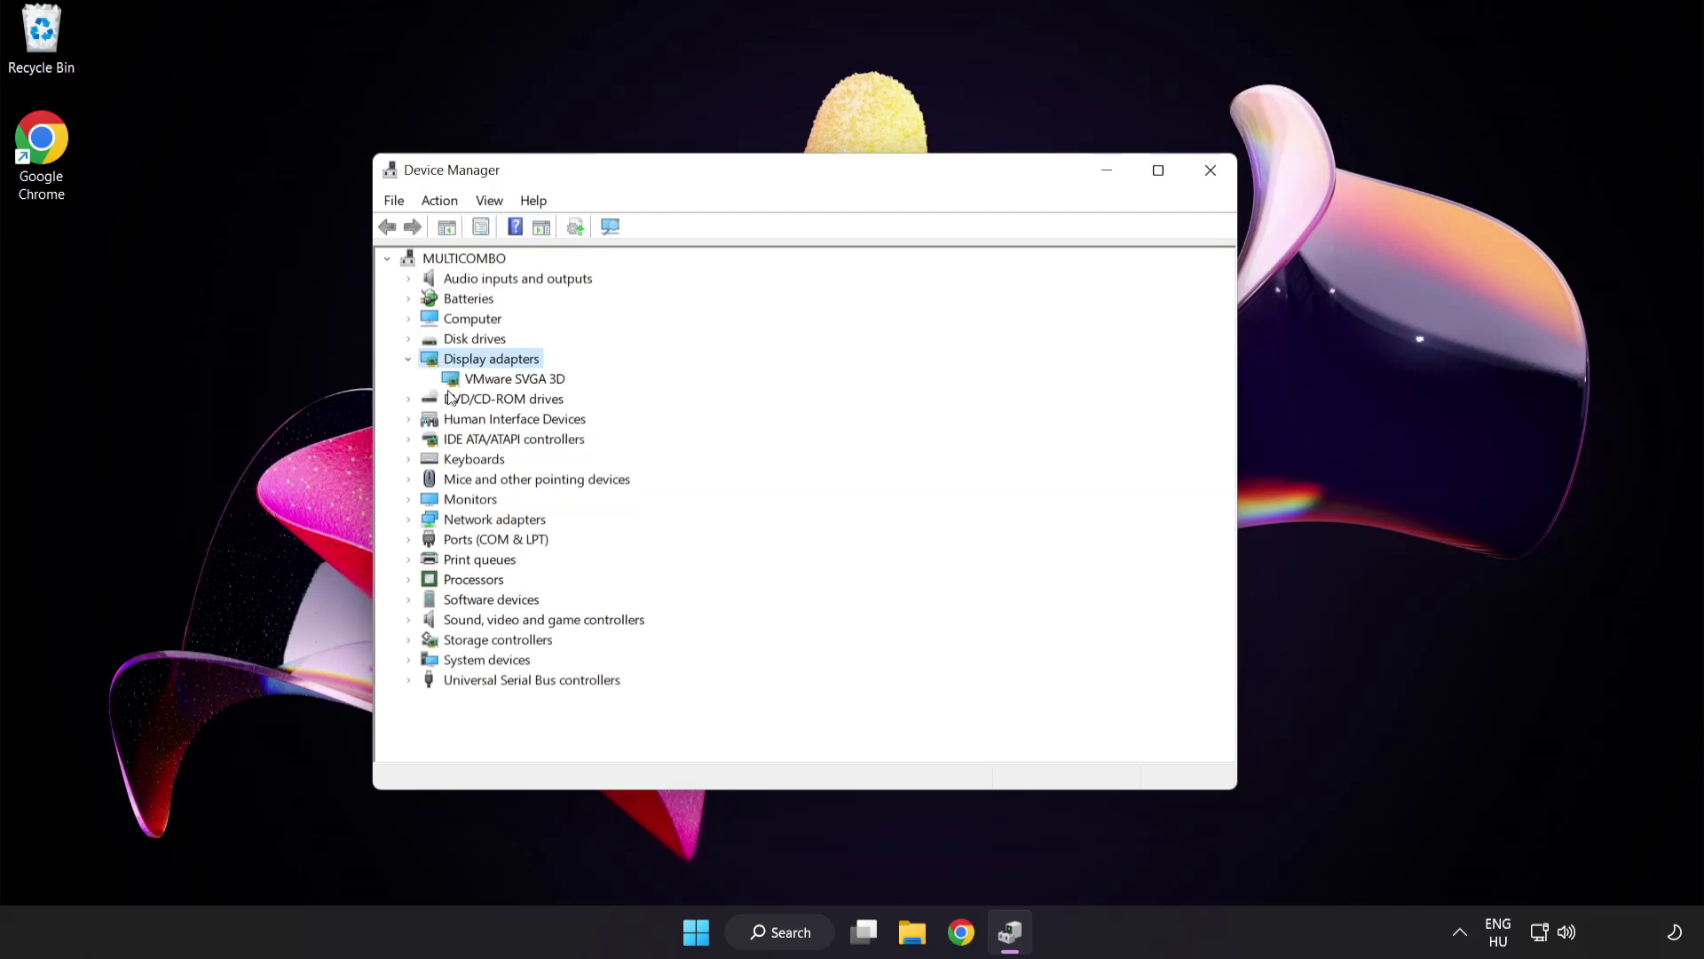
click(441, 381)
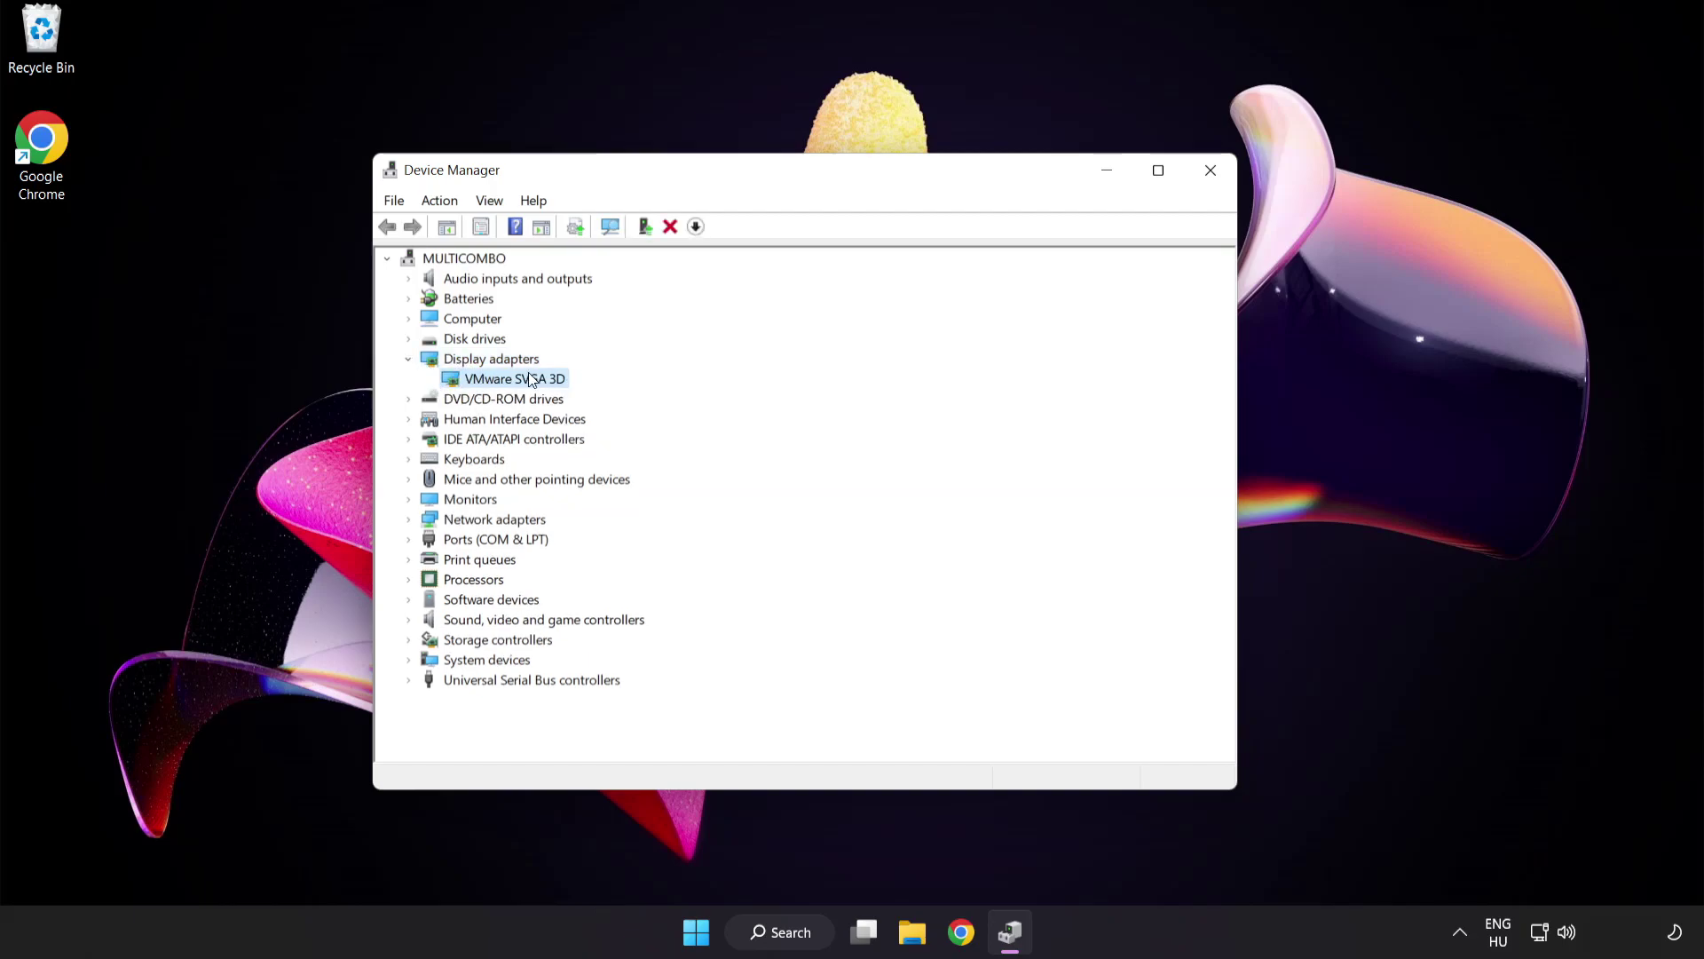
right_click(501, 379)
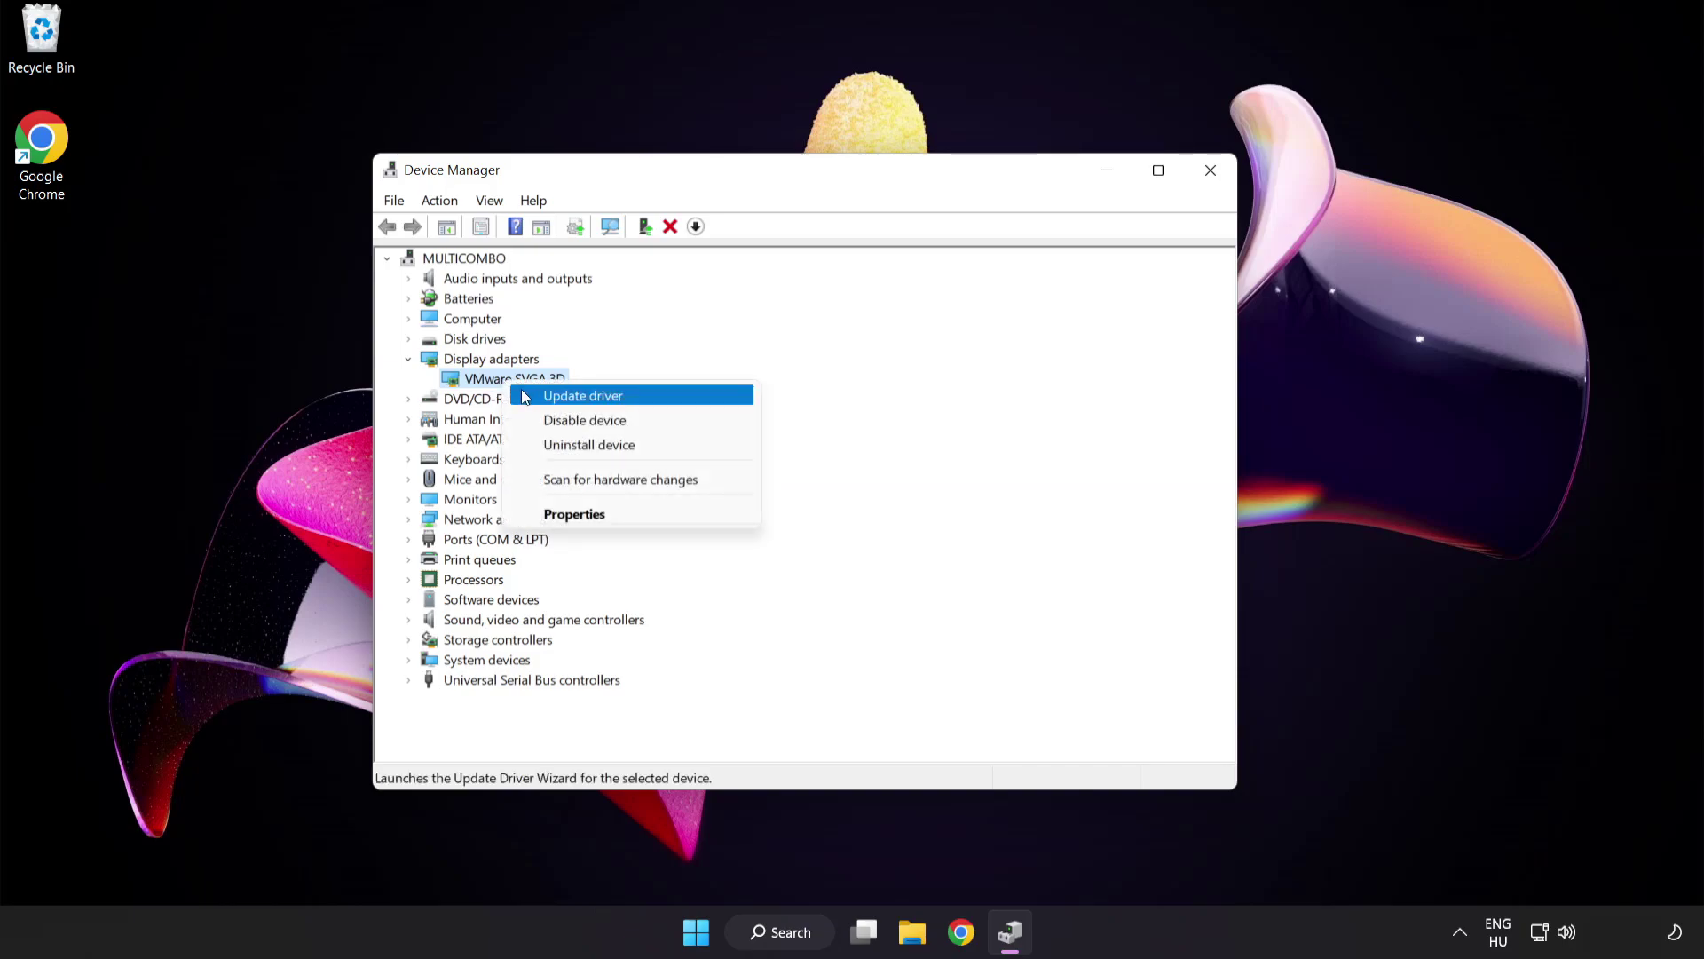
Update the VMware SVGA 3D driver via automatic search, confirming the best driver is installed.
click(661, 396)
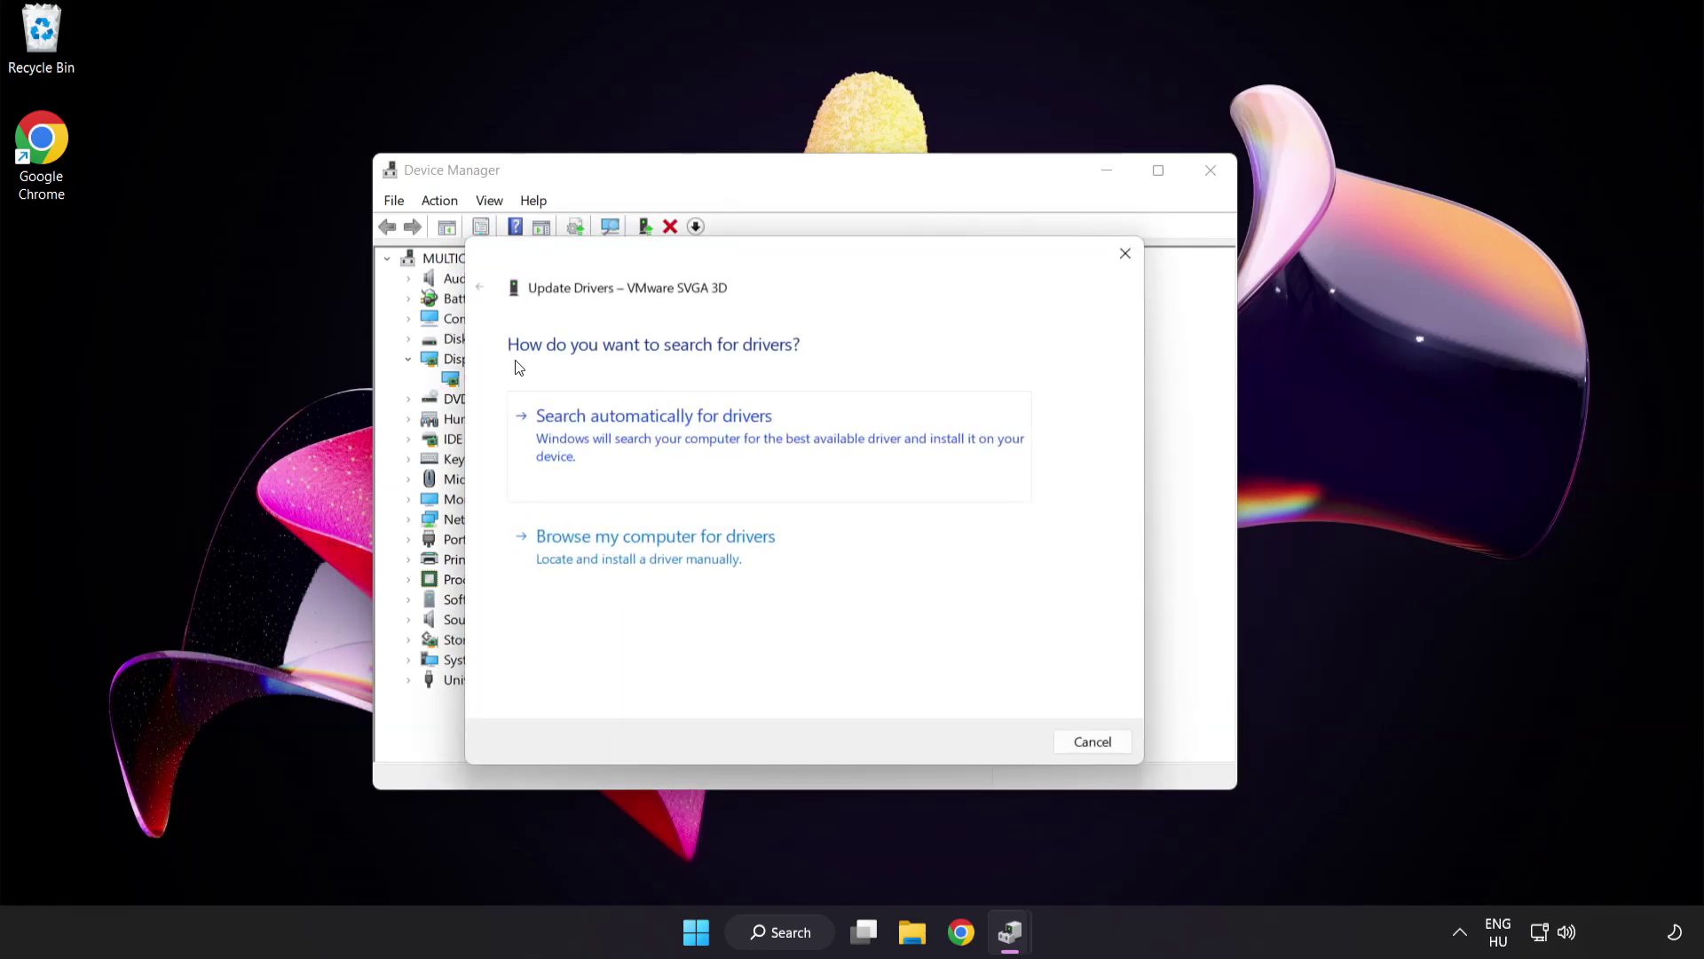
click(742, 436)
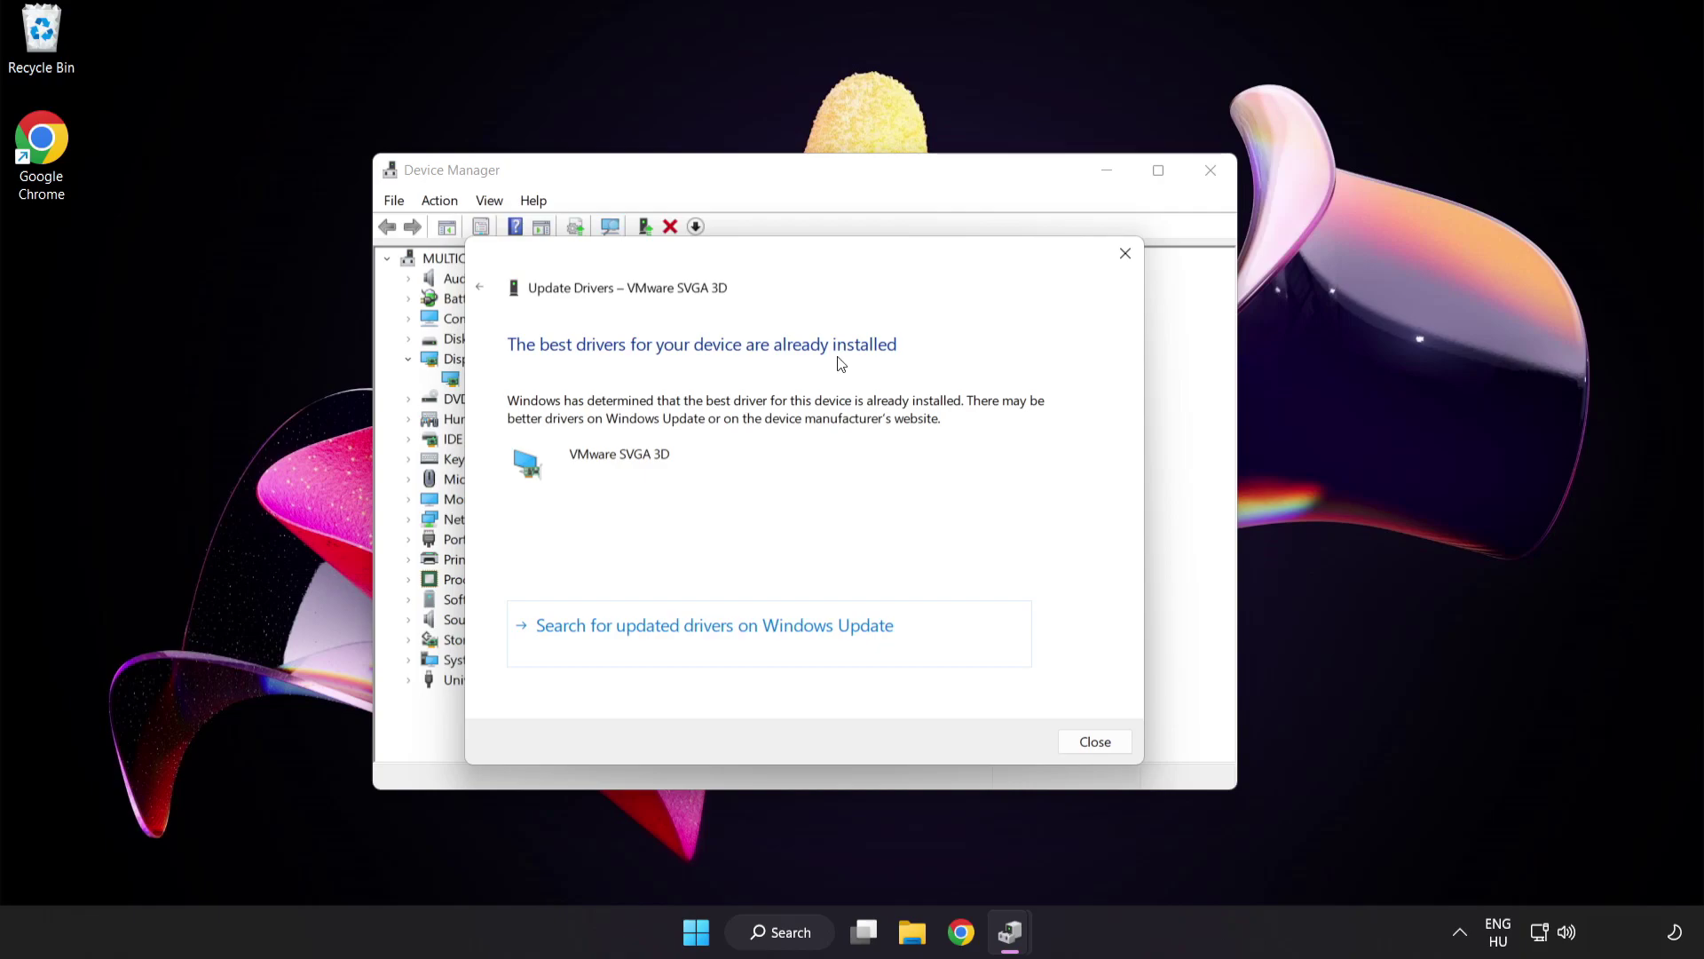
click(1090, 743)
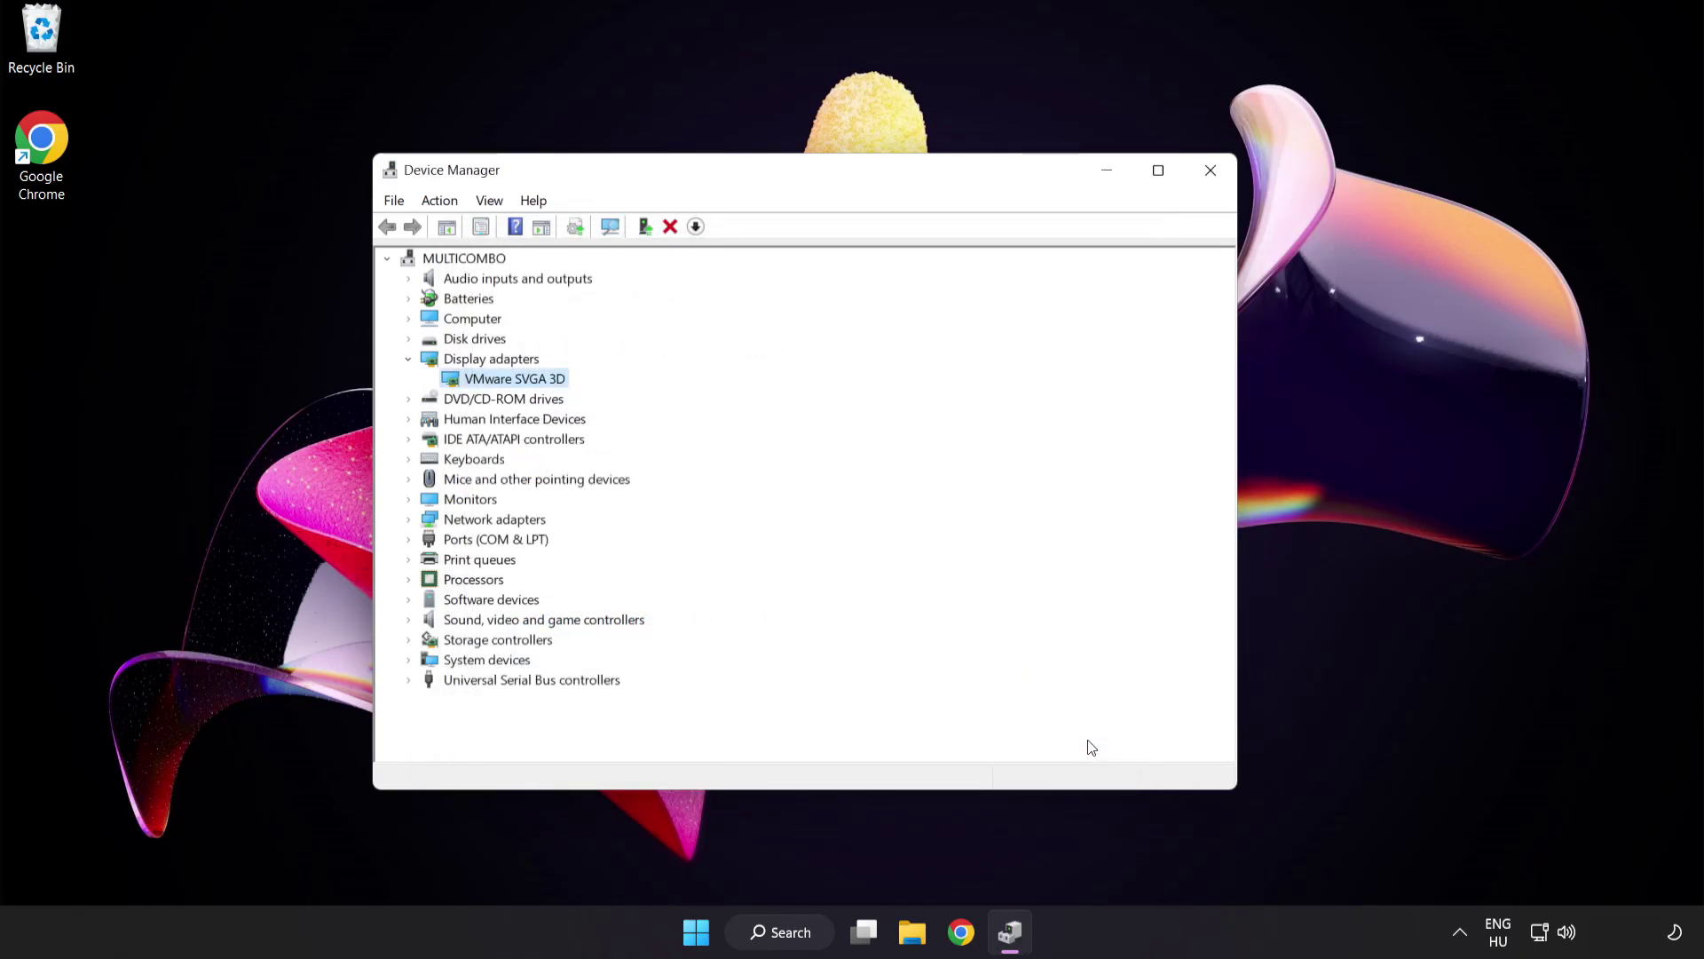
Close Device Manager and start a taskbar search for 'update'.
click(1210, 178)
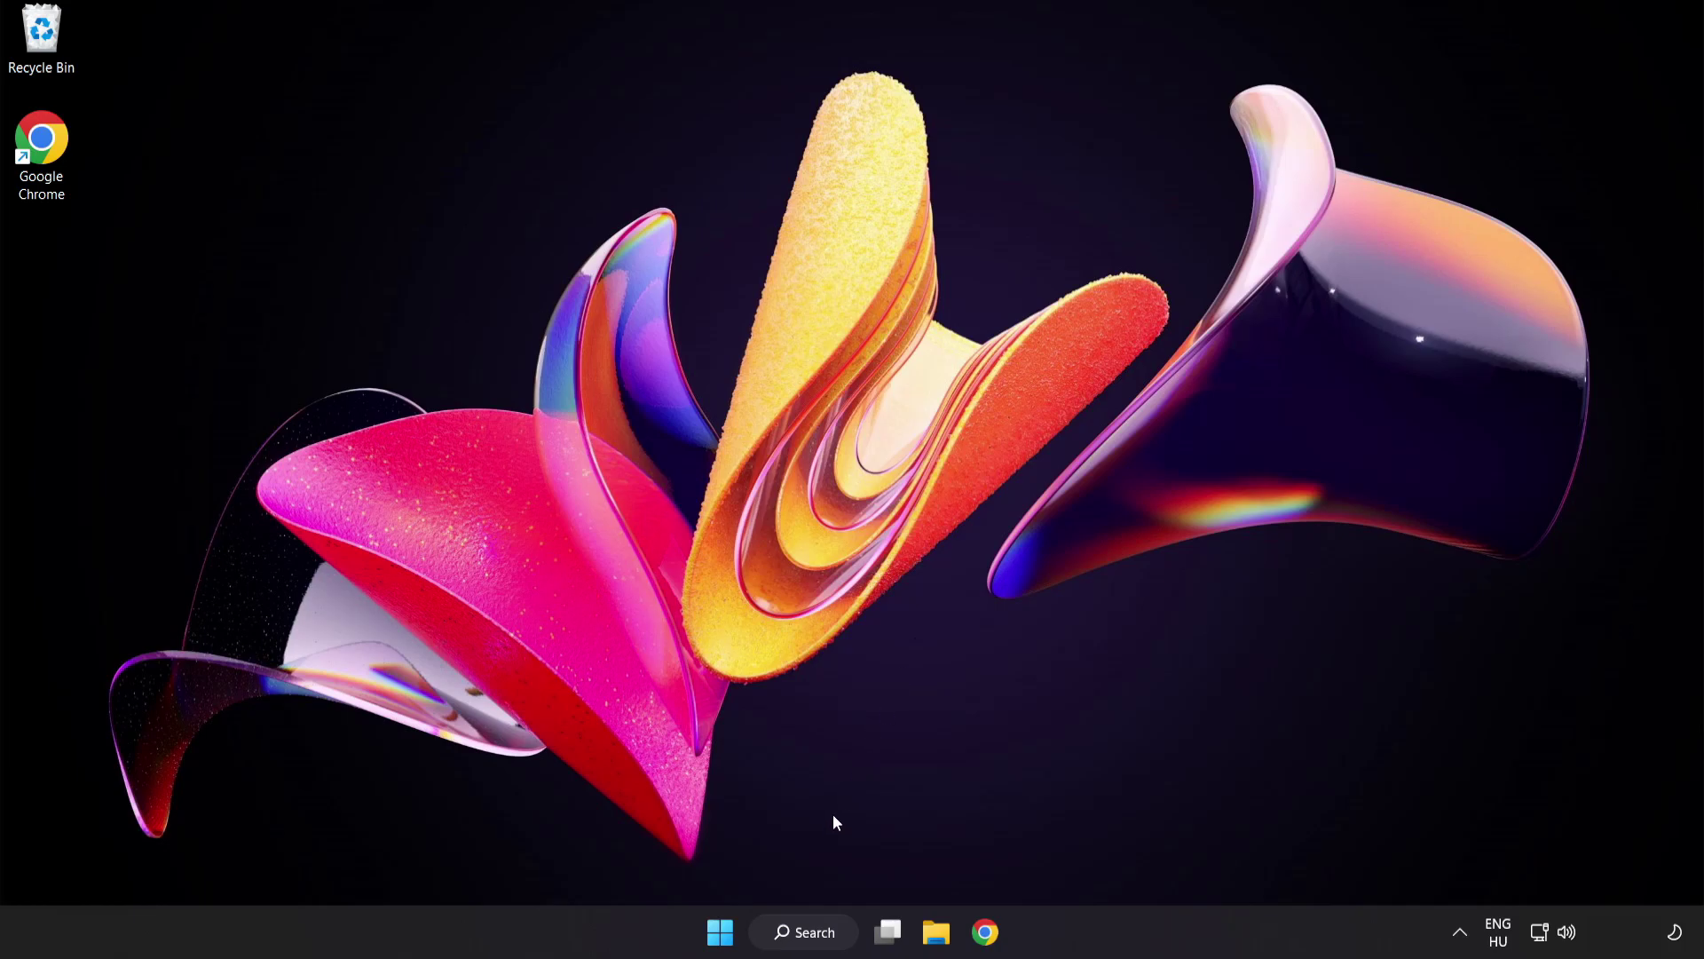
click(836, 938)
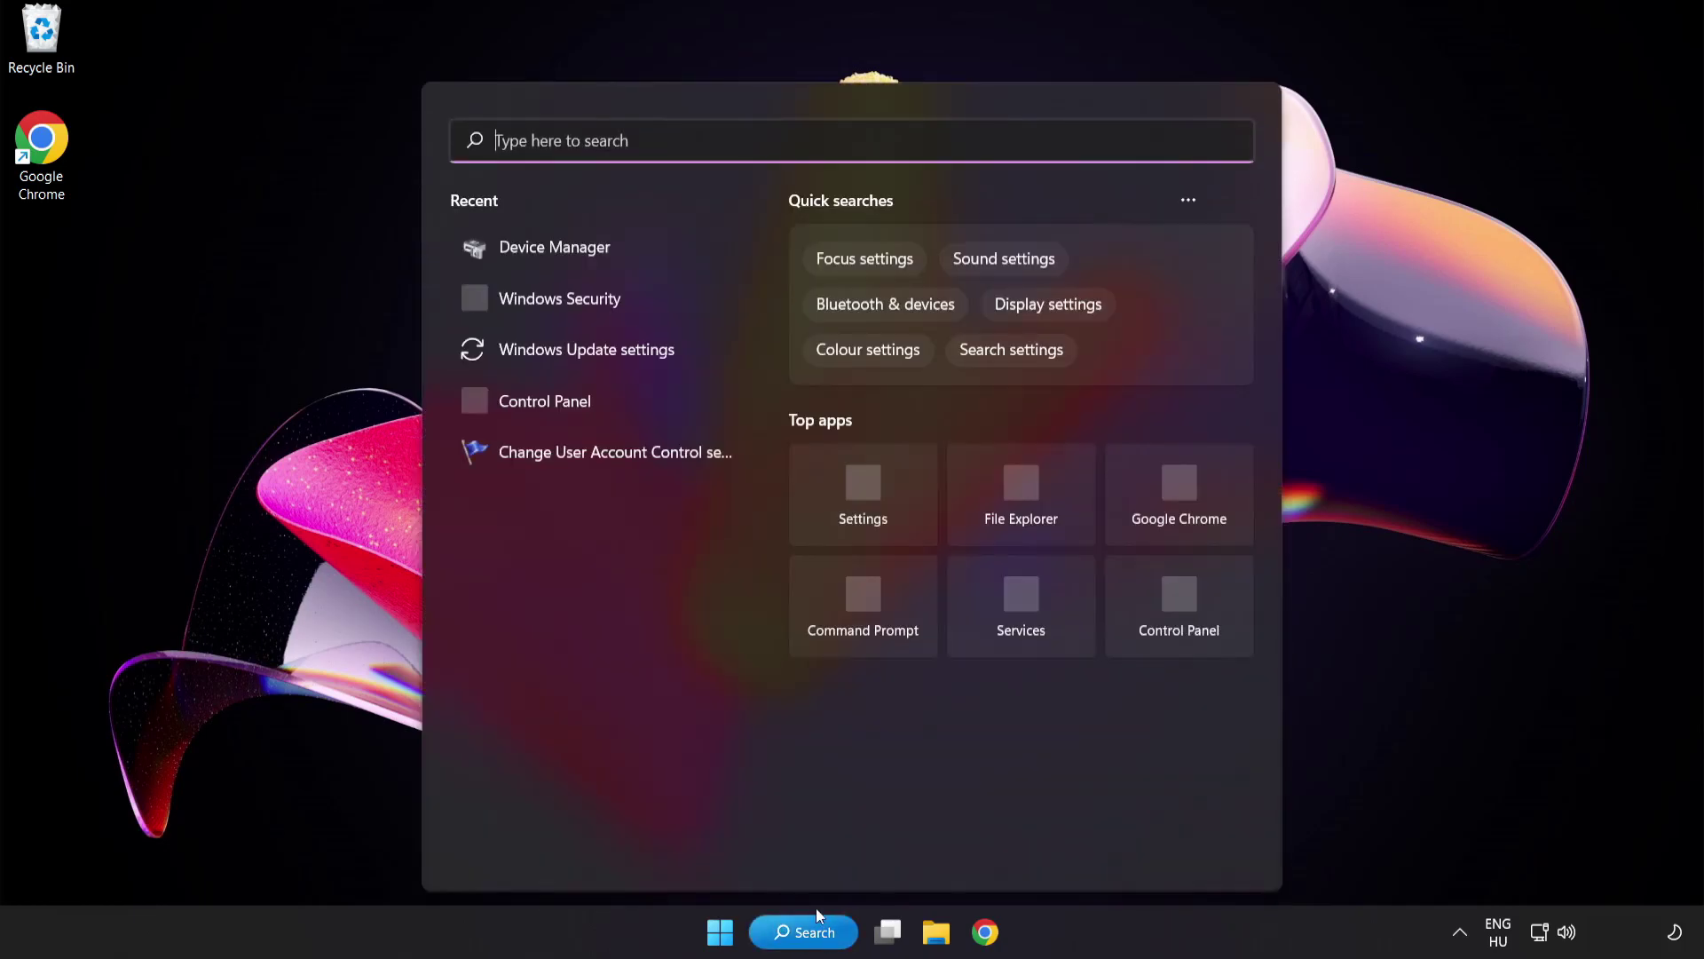
text(u)
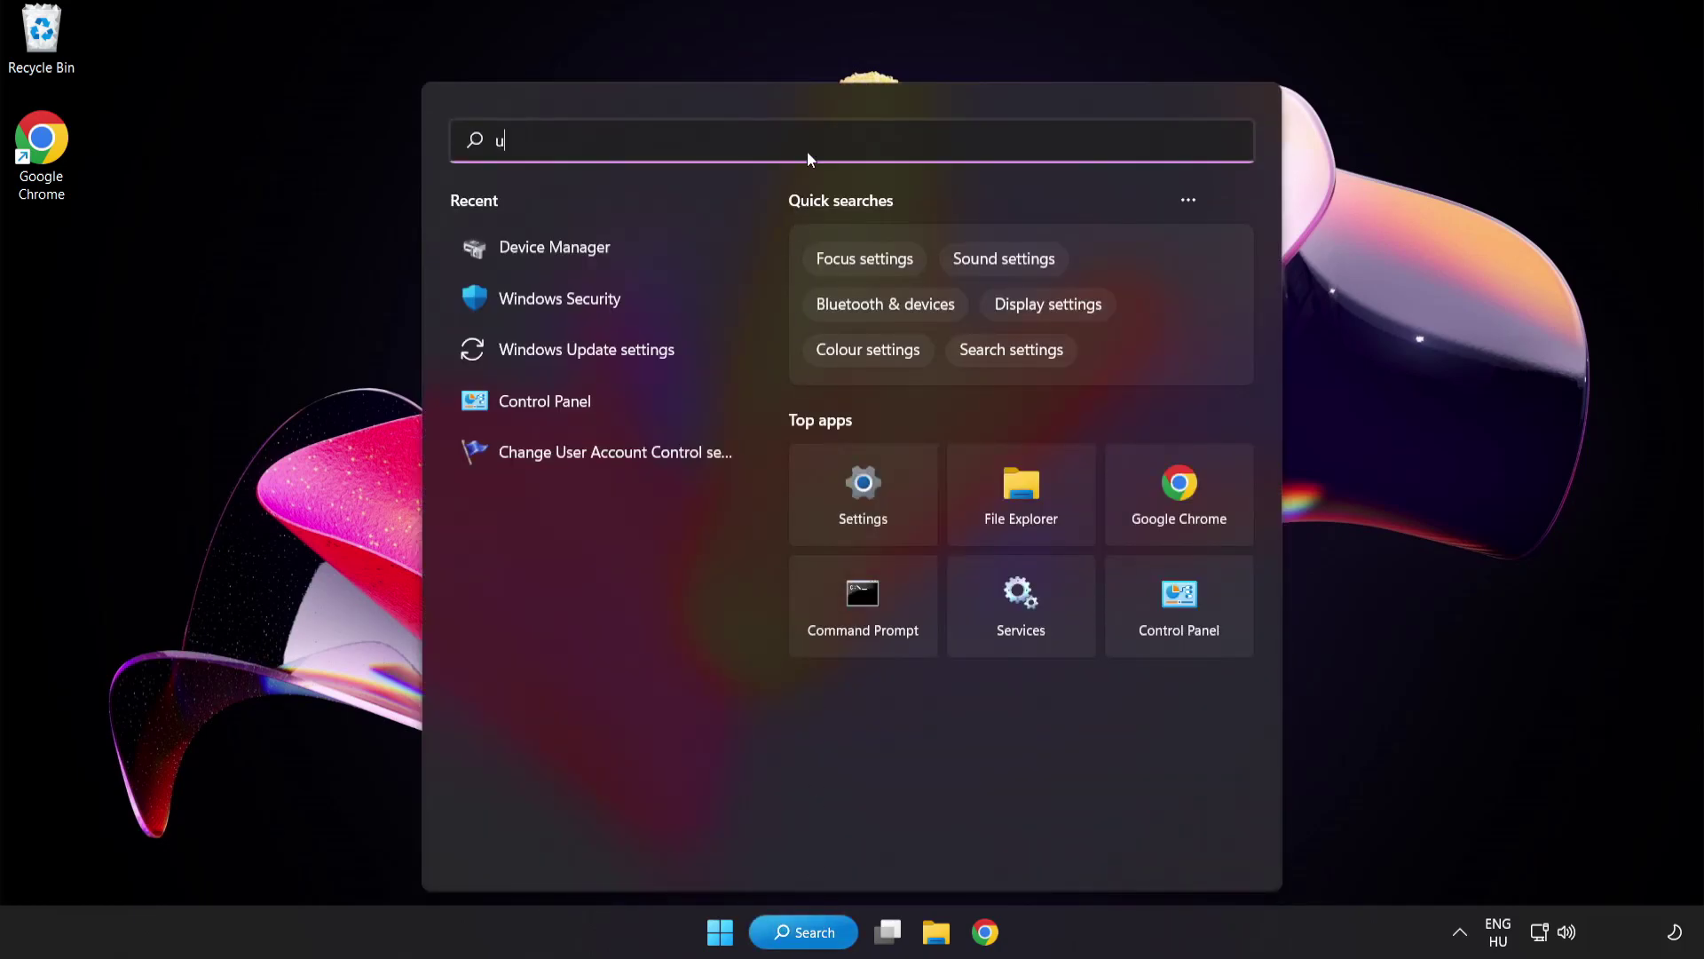
text(pdate)
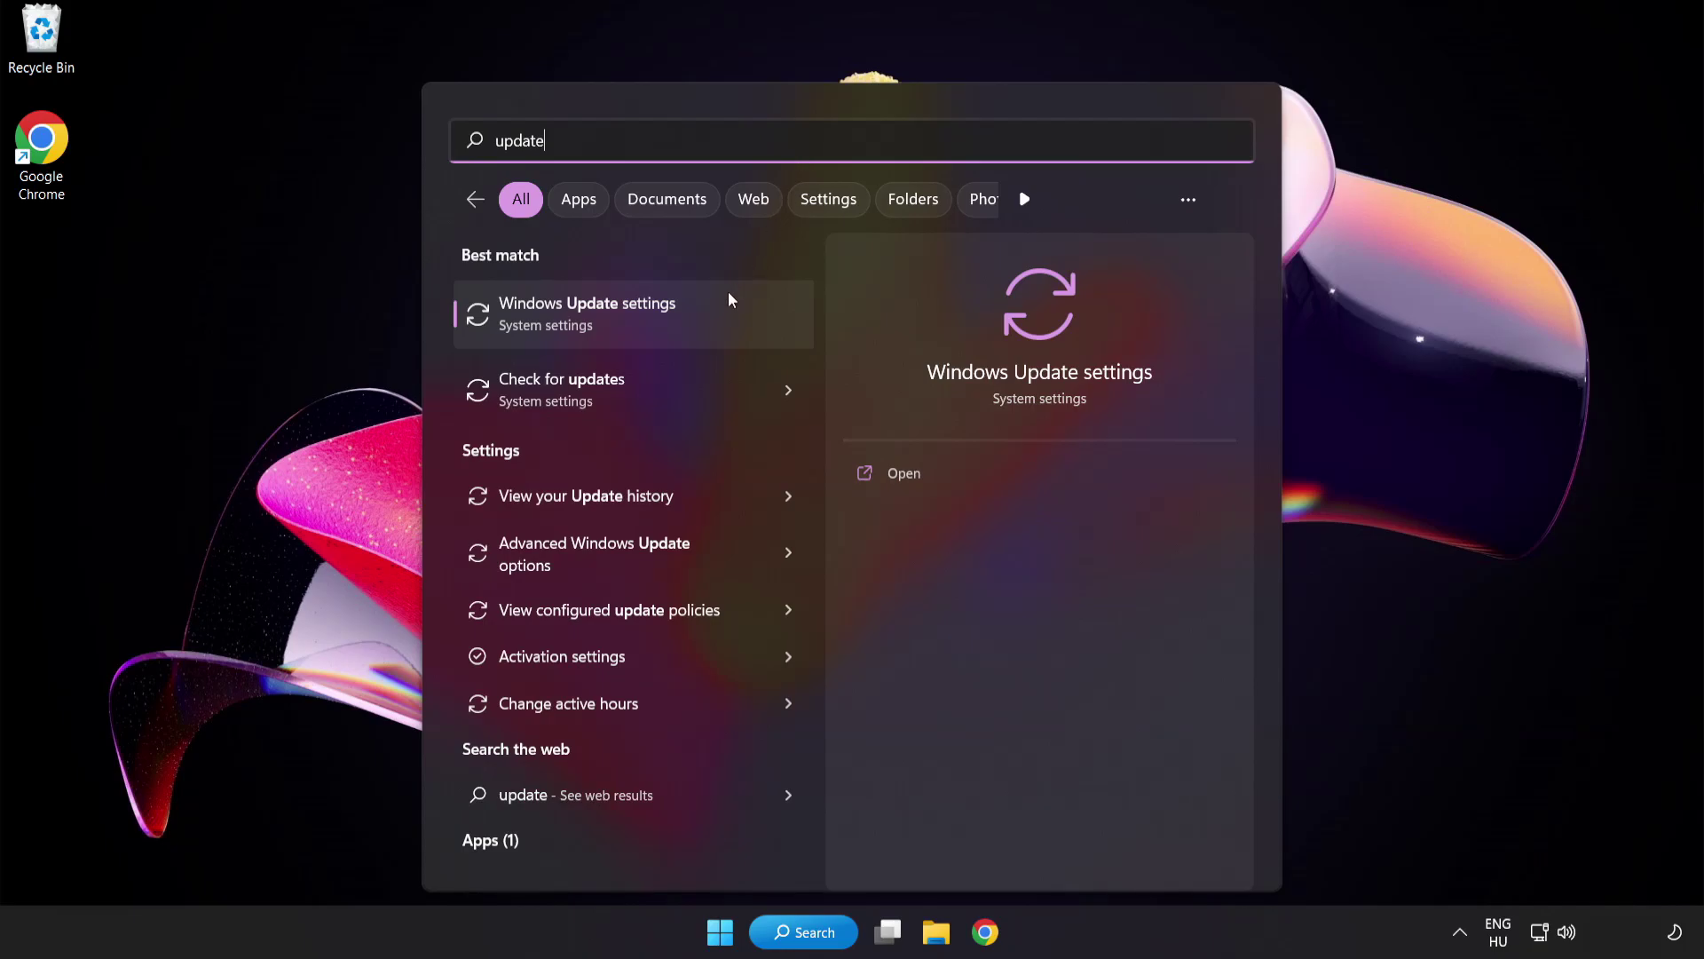
Run a Windows Update check showing the PC up to date, then close Settings.
click(652, 320)
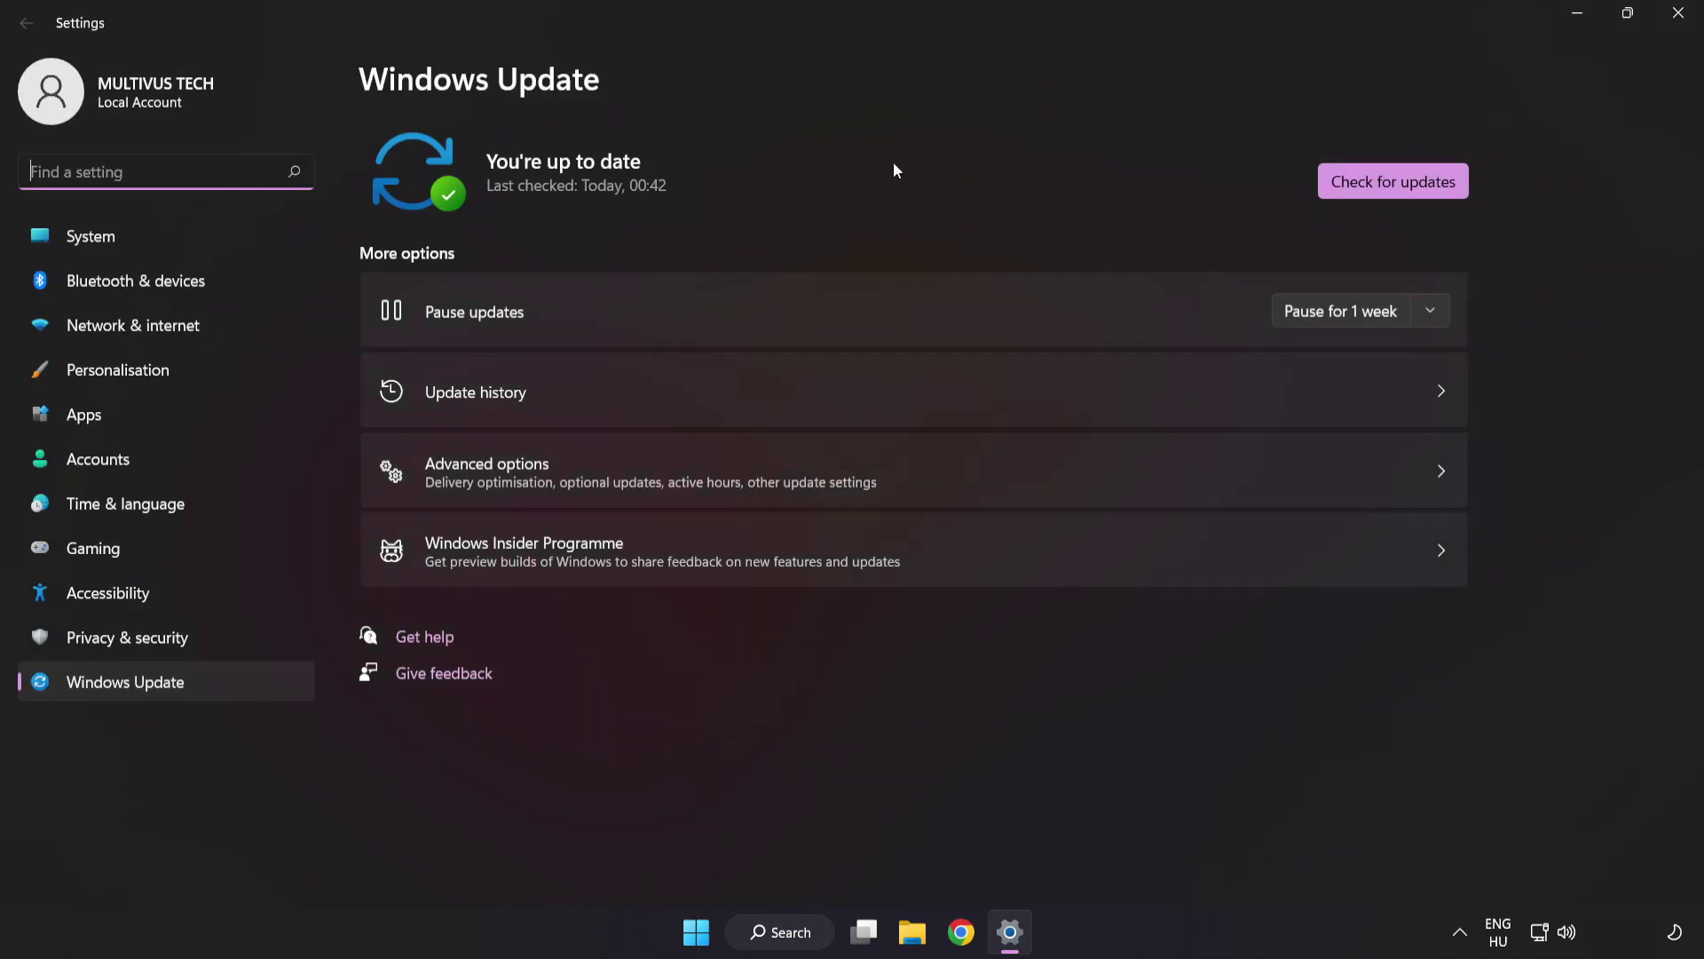
click(1387, 190)
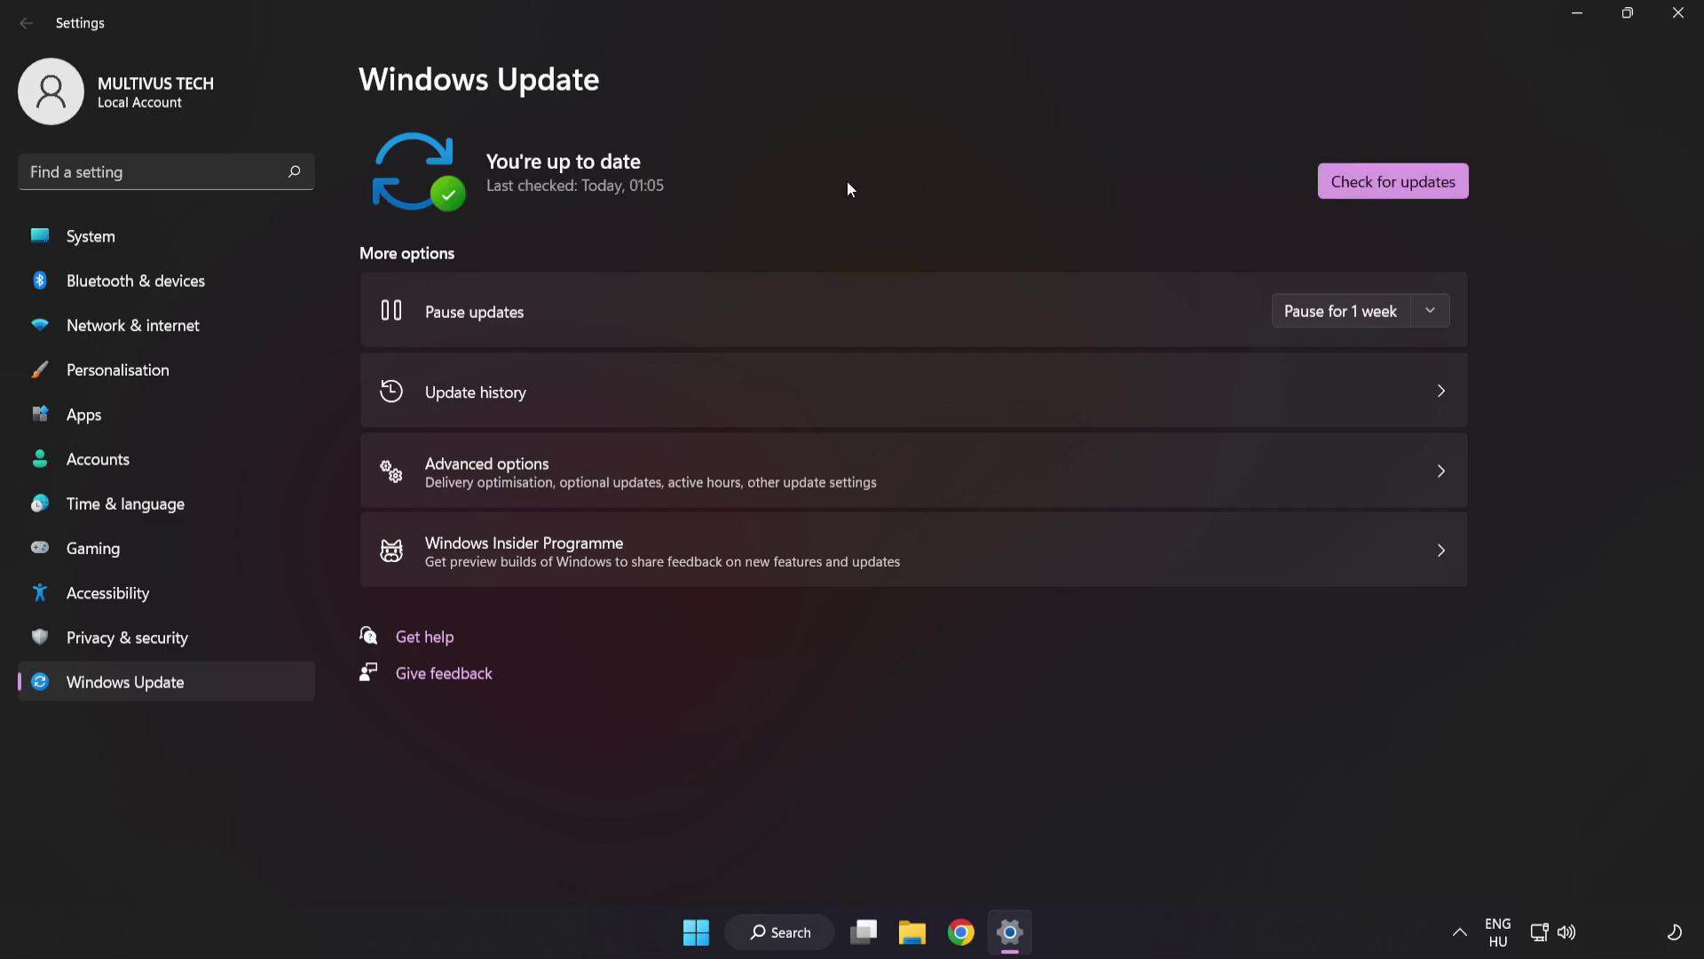
click(1677, 26)
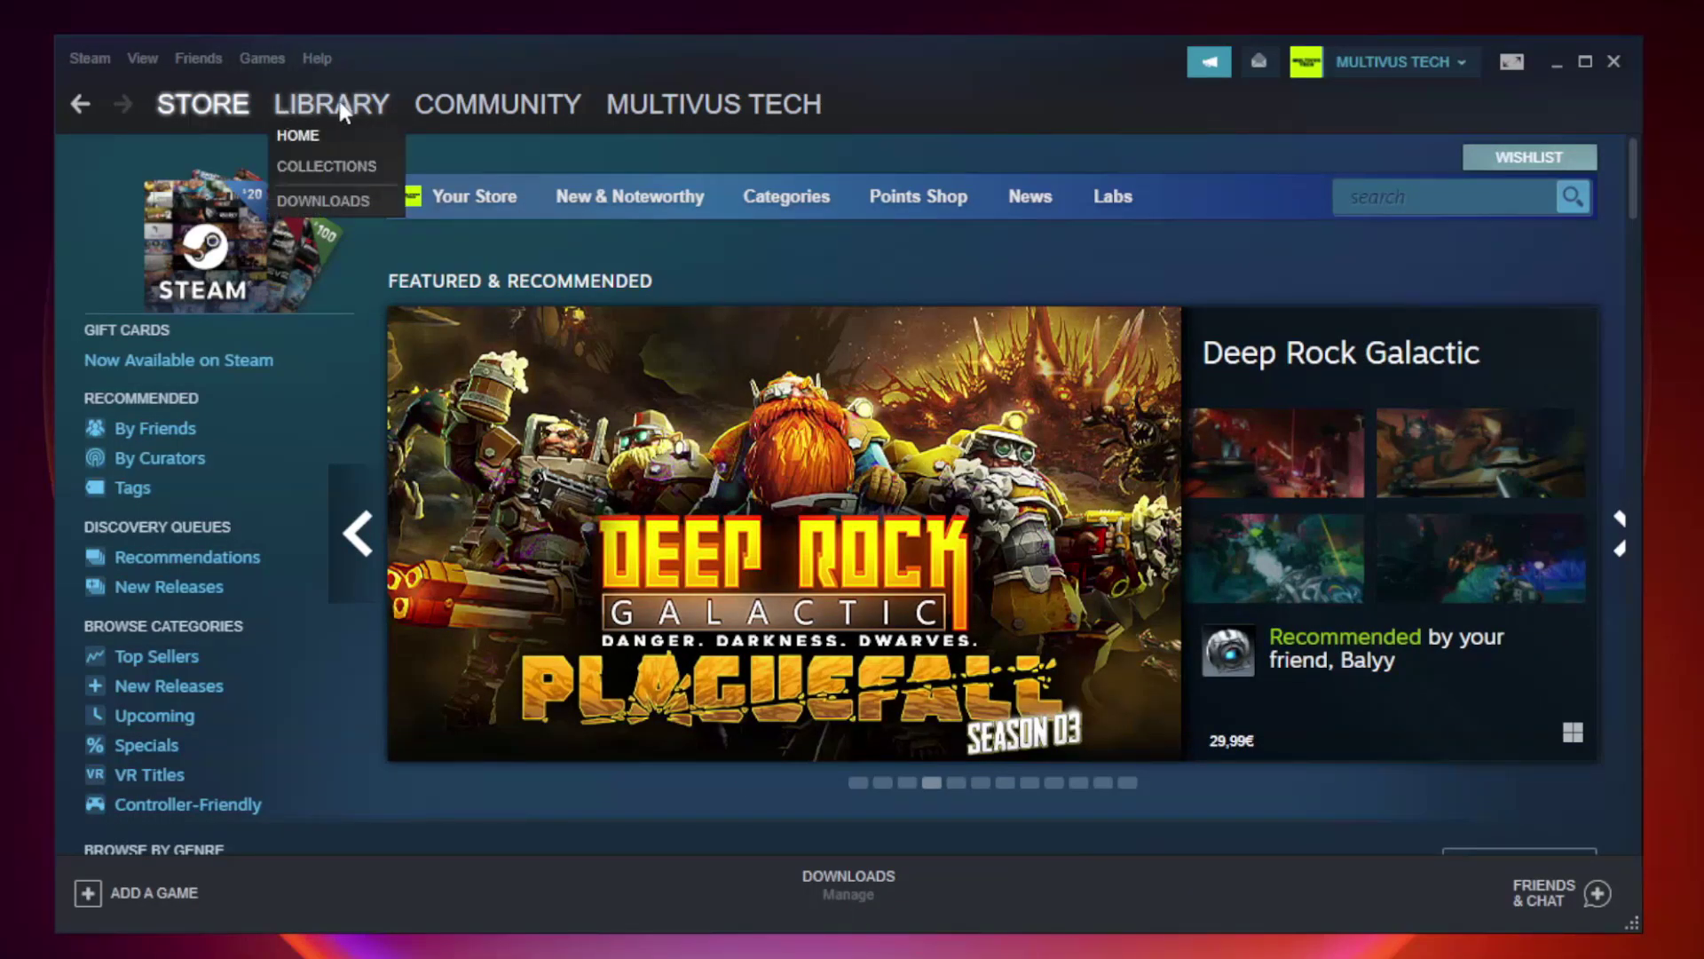
Show the Steam Library and bring up the context menu for YOUR NOT WORKING GAME.
mouse_move(332, 105)
click(343, 115)
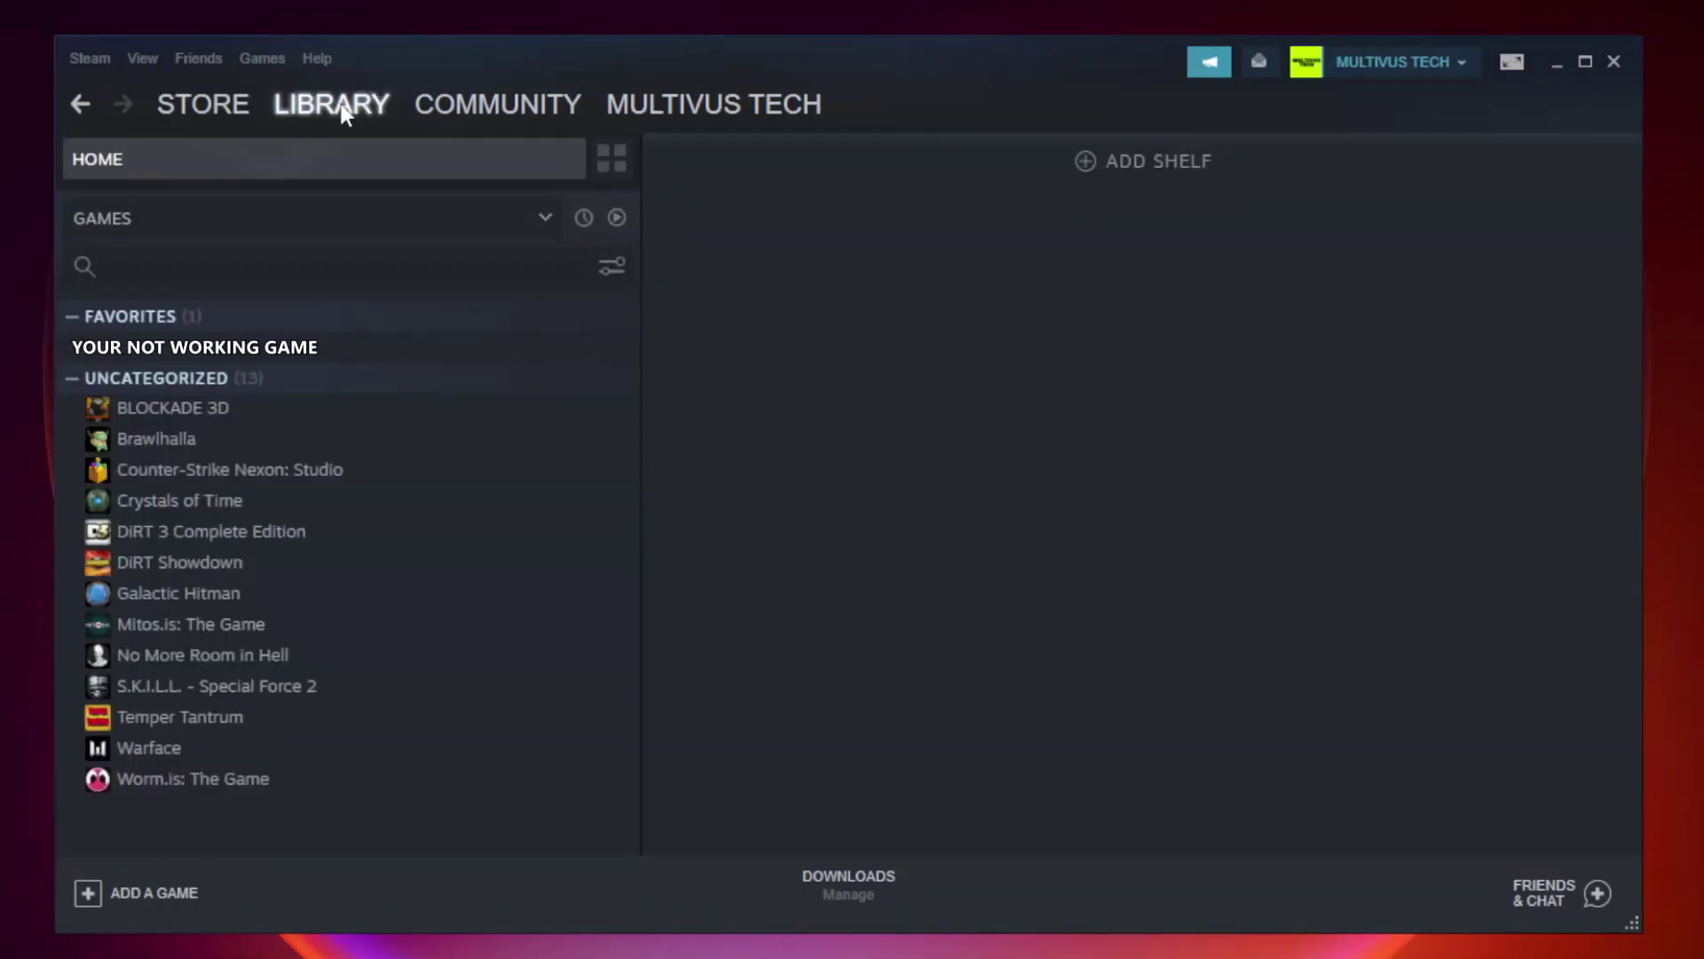
right_click(370, 358)
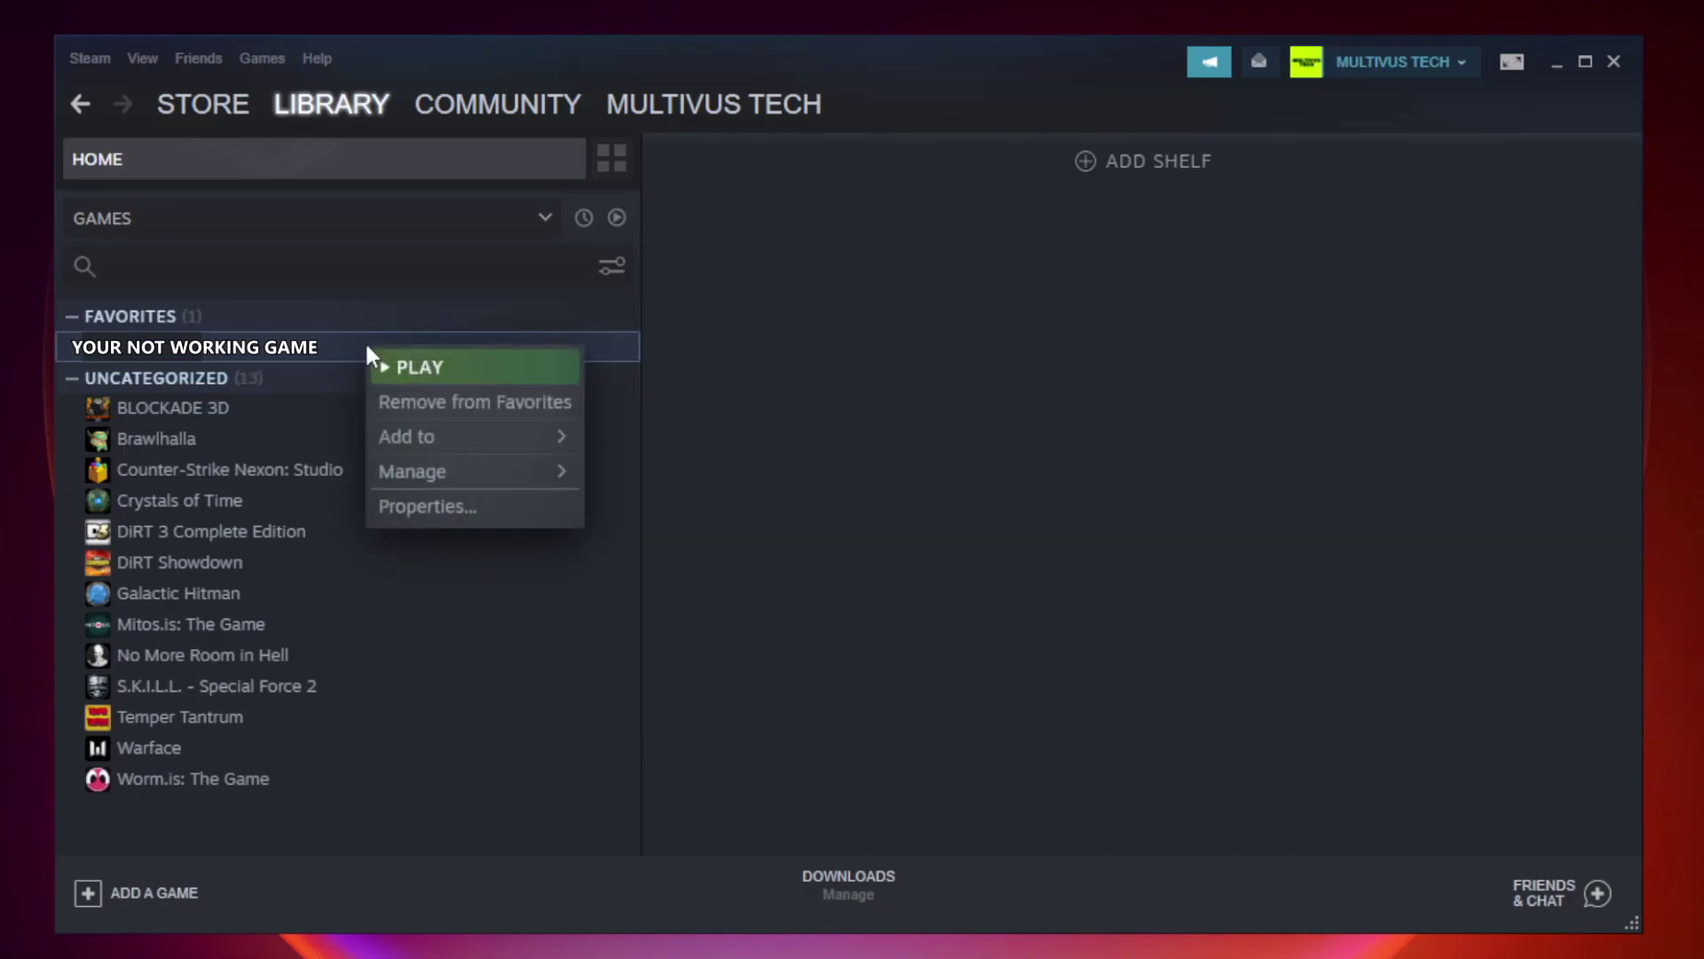
Verify integrity of the game's files from Properties > Local Files, validating all 9192 files.
click(467, 505)
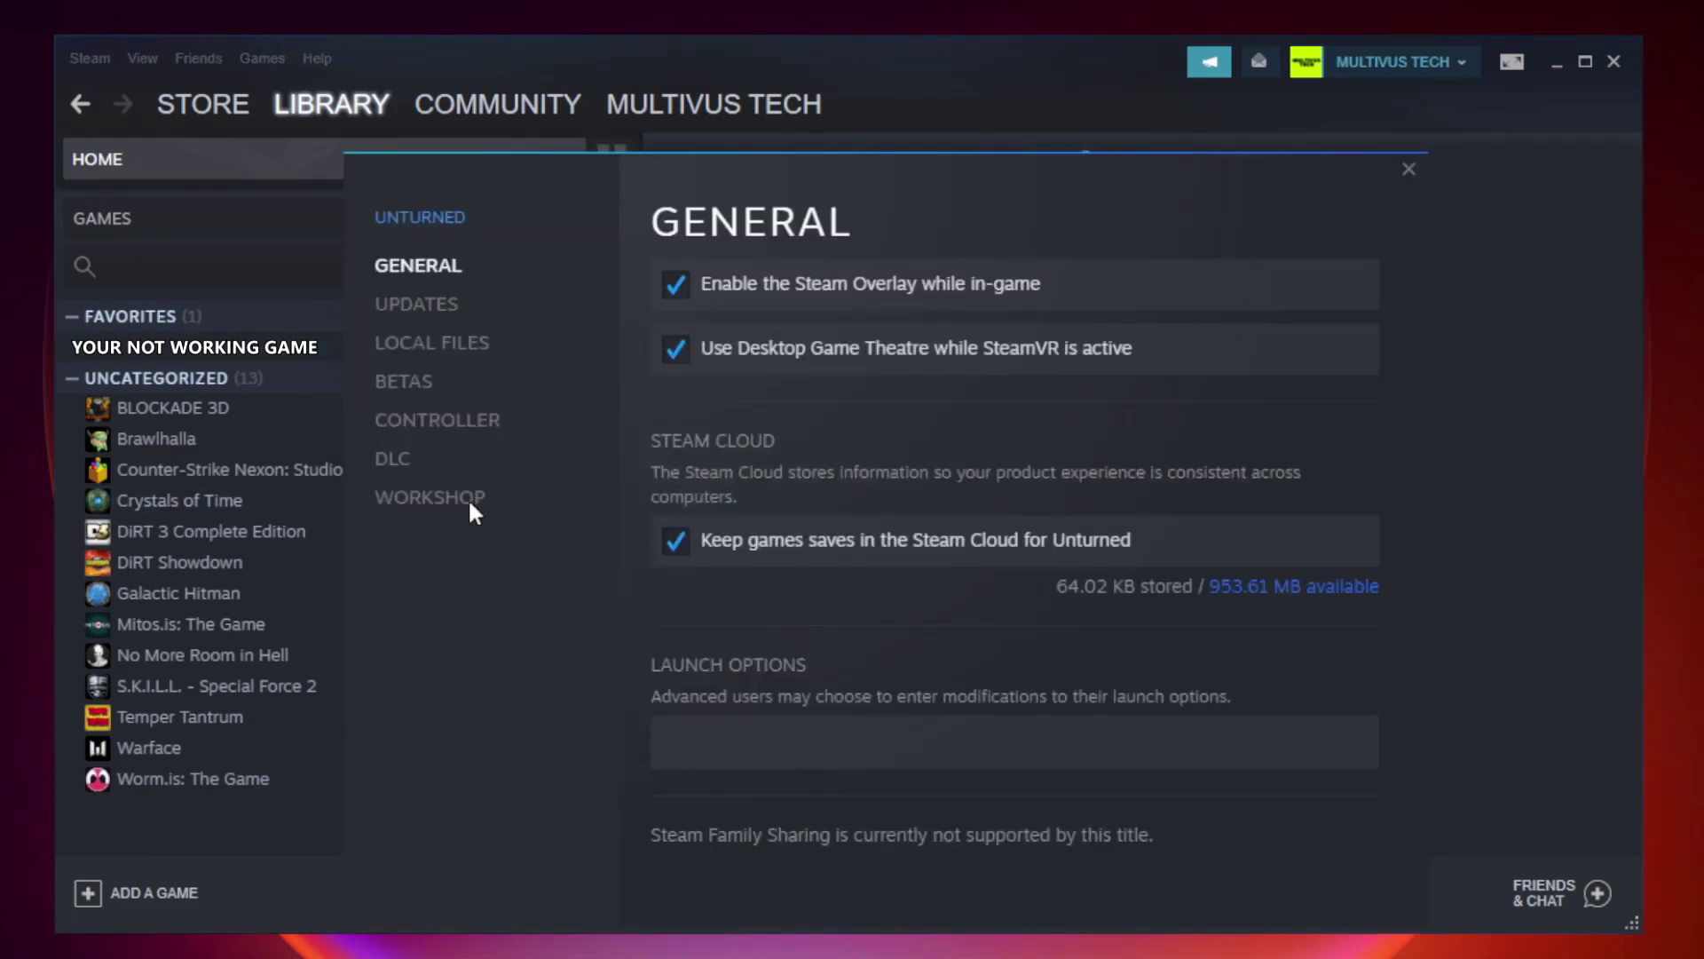
click(453, 348)
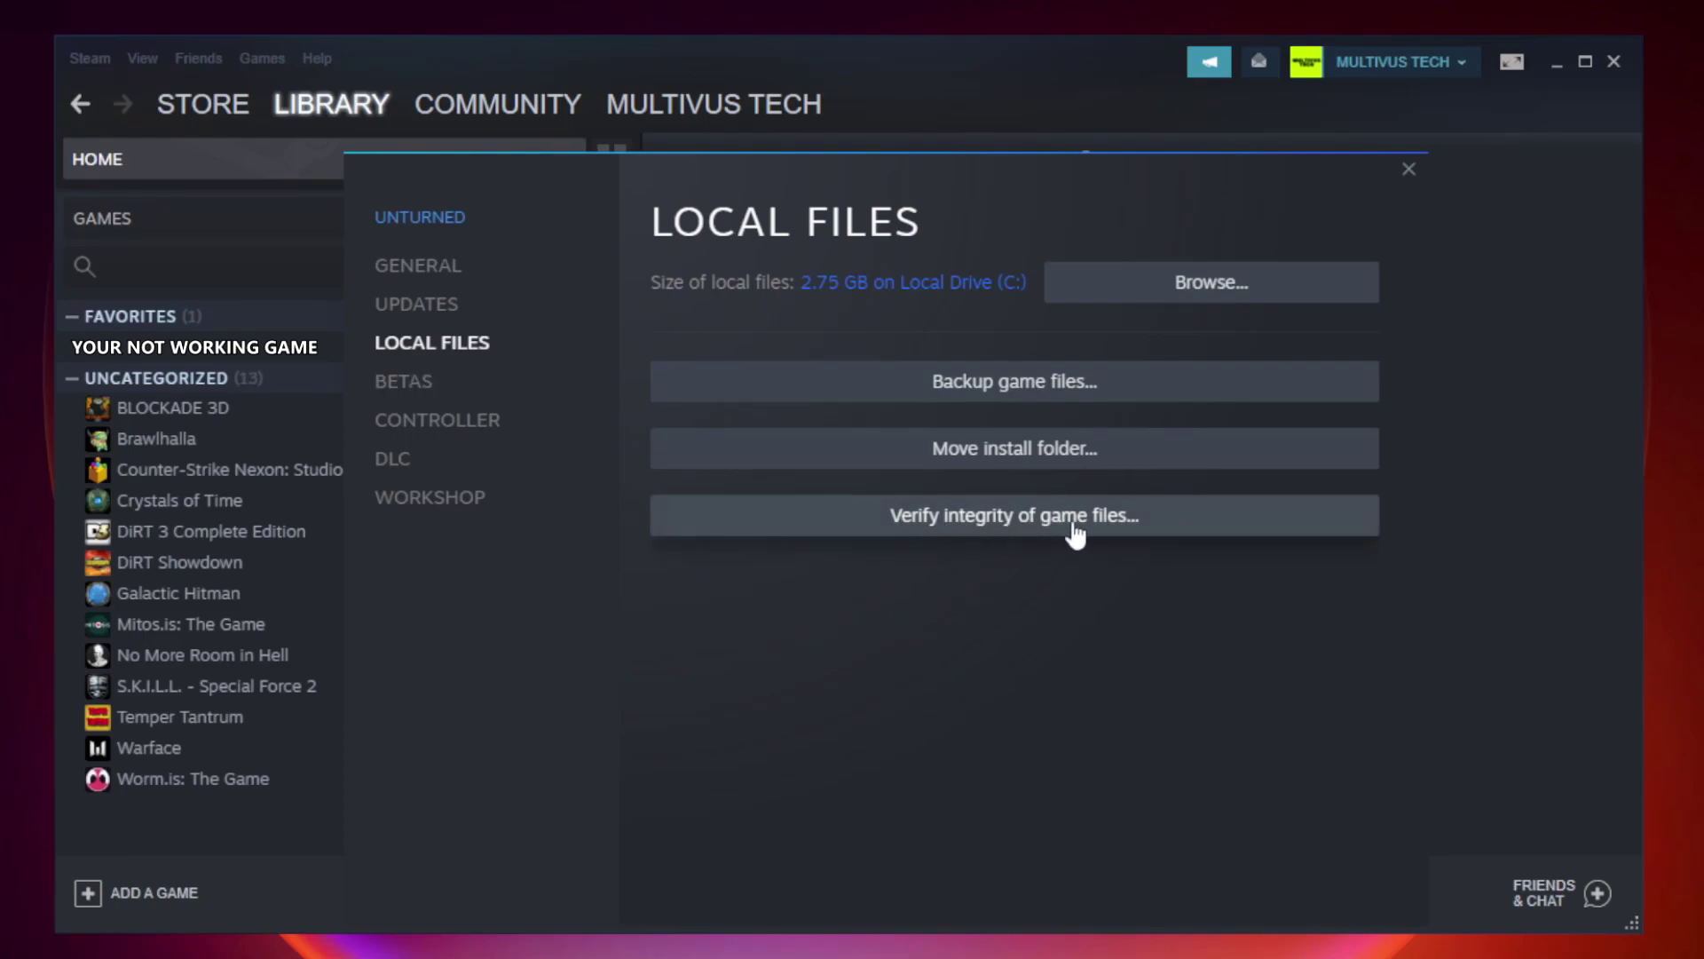
click(1032, 534)
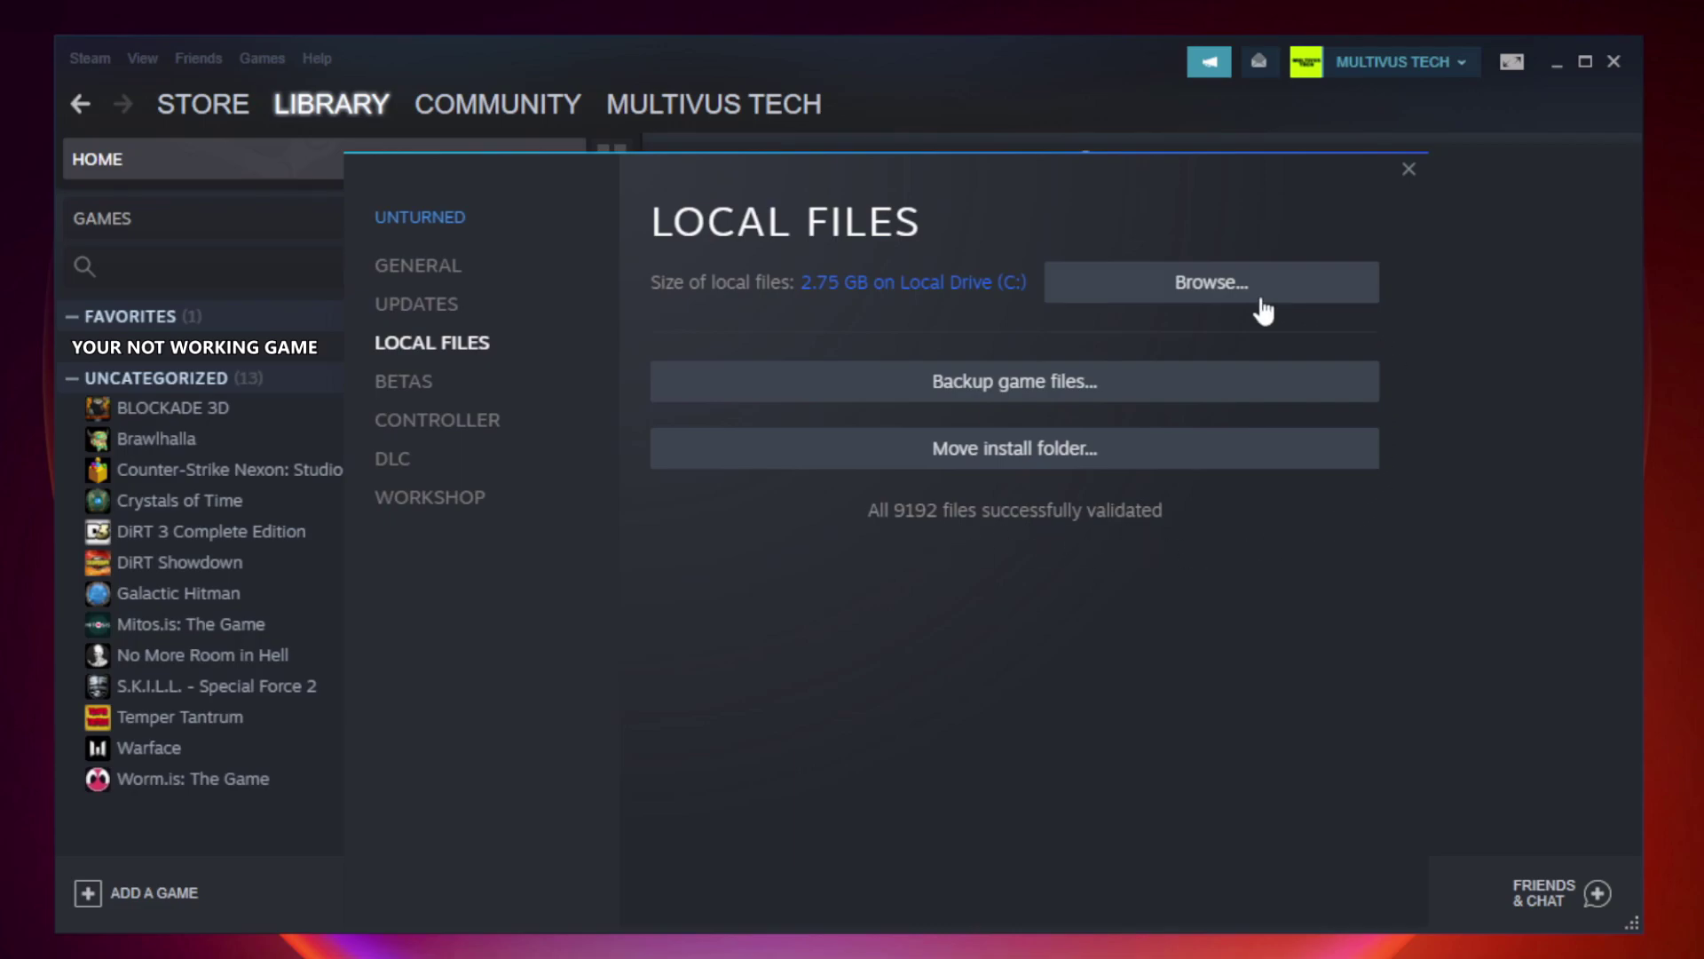
Browse to the install folder and bring up the context menu for the game shortcut.
click(1214, 301)
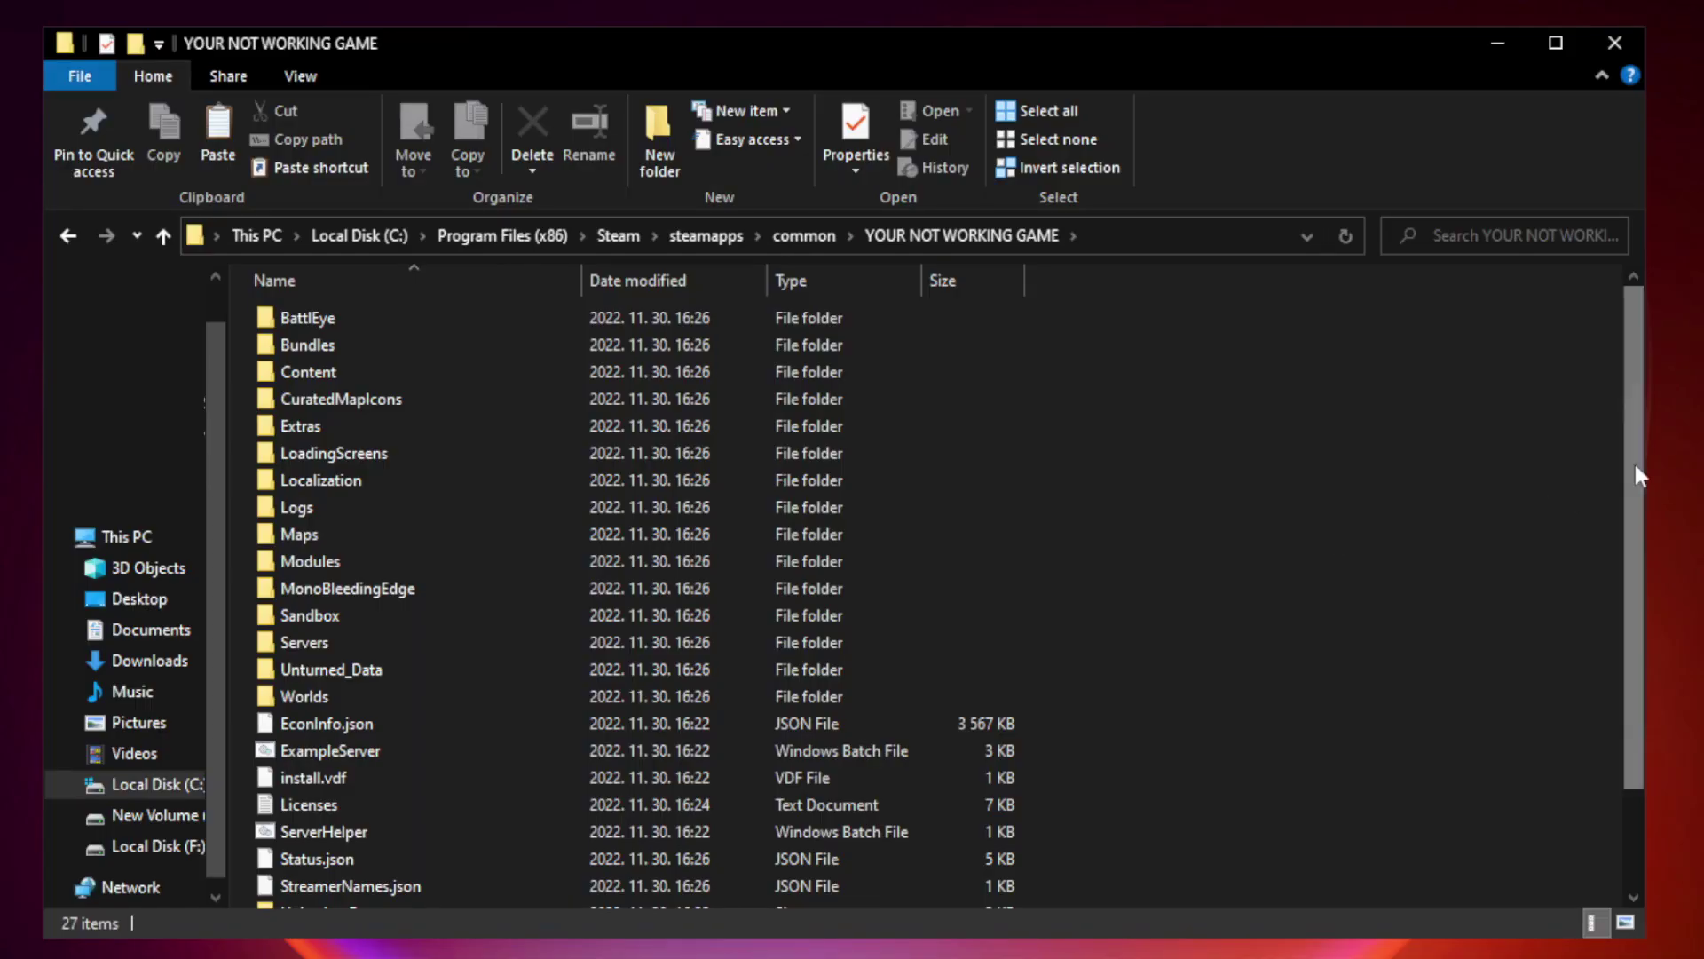
drag(1636, 465, 1636, 611)
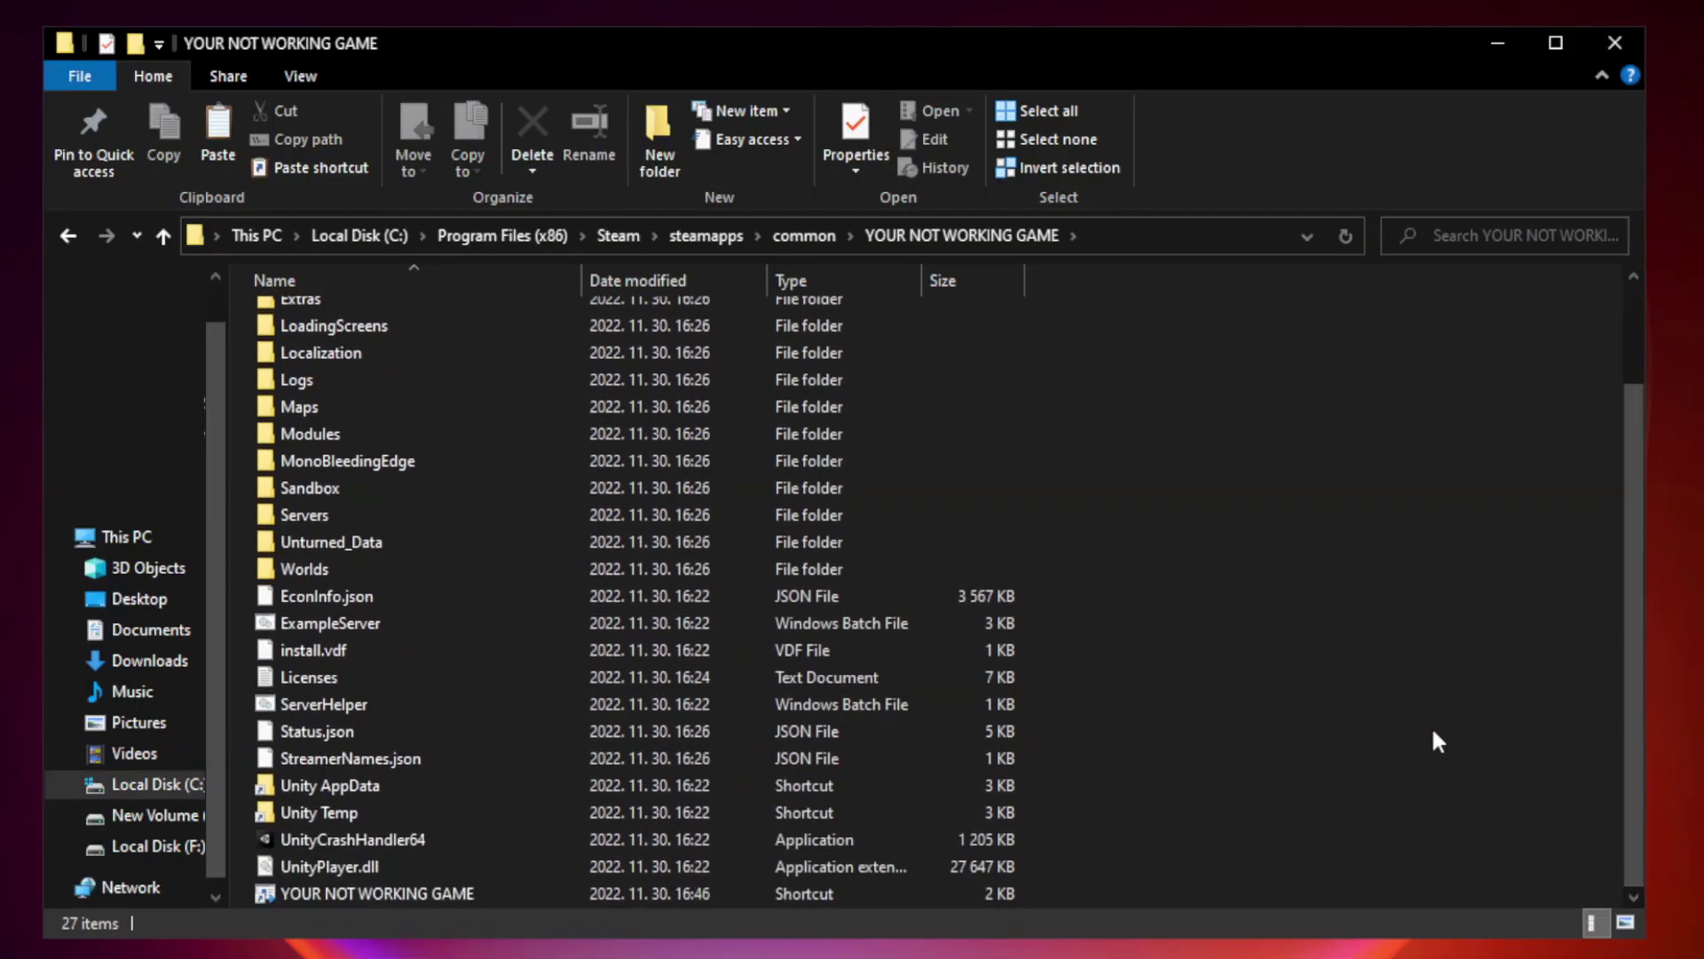
click(719, 893)
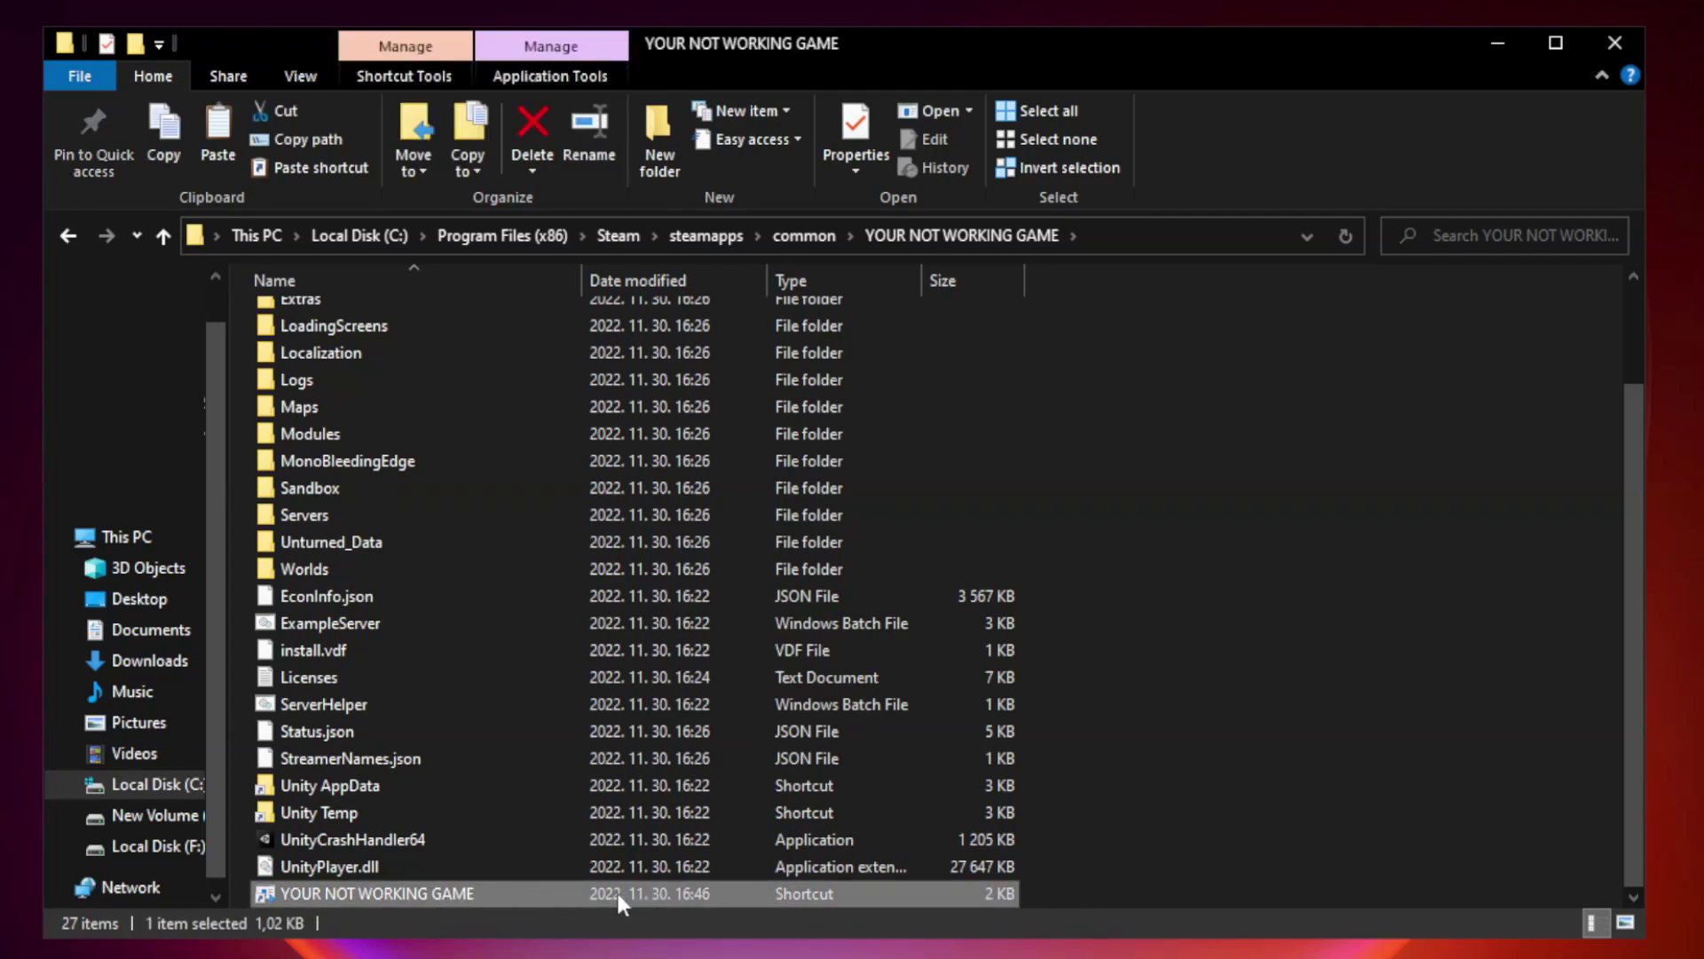
right_click(576, 887)
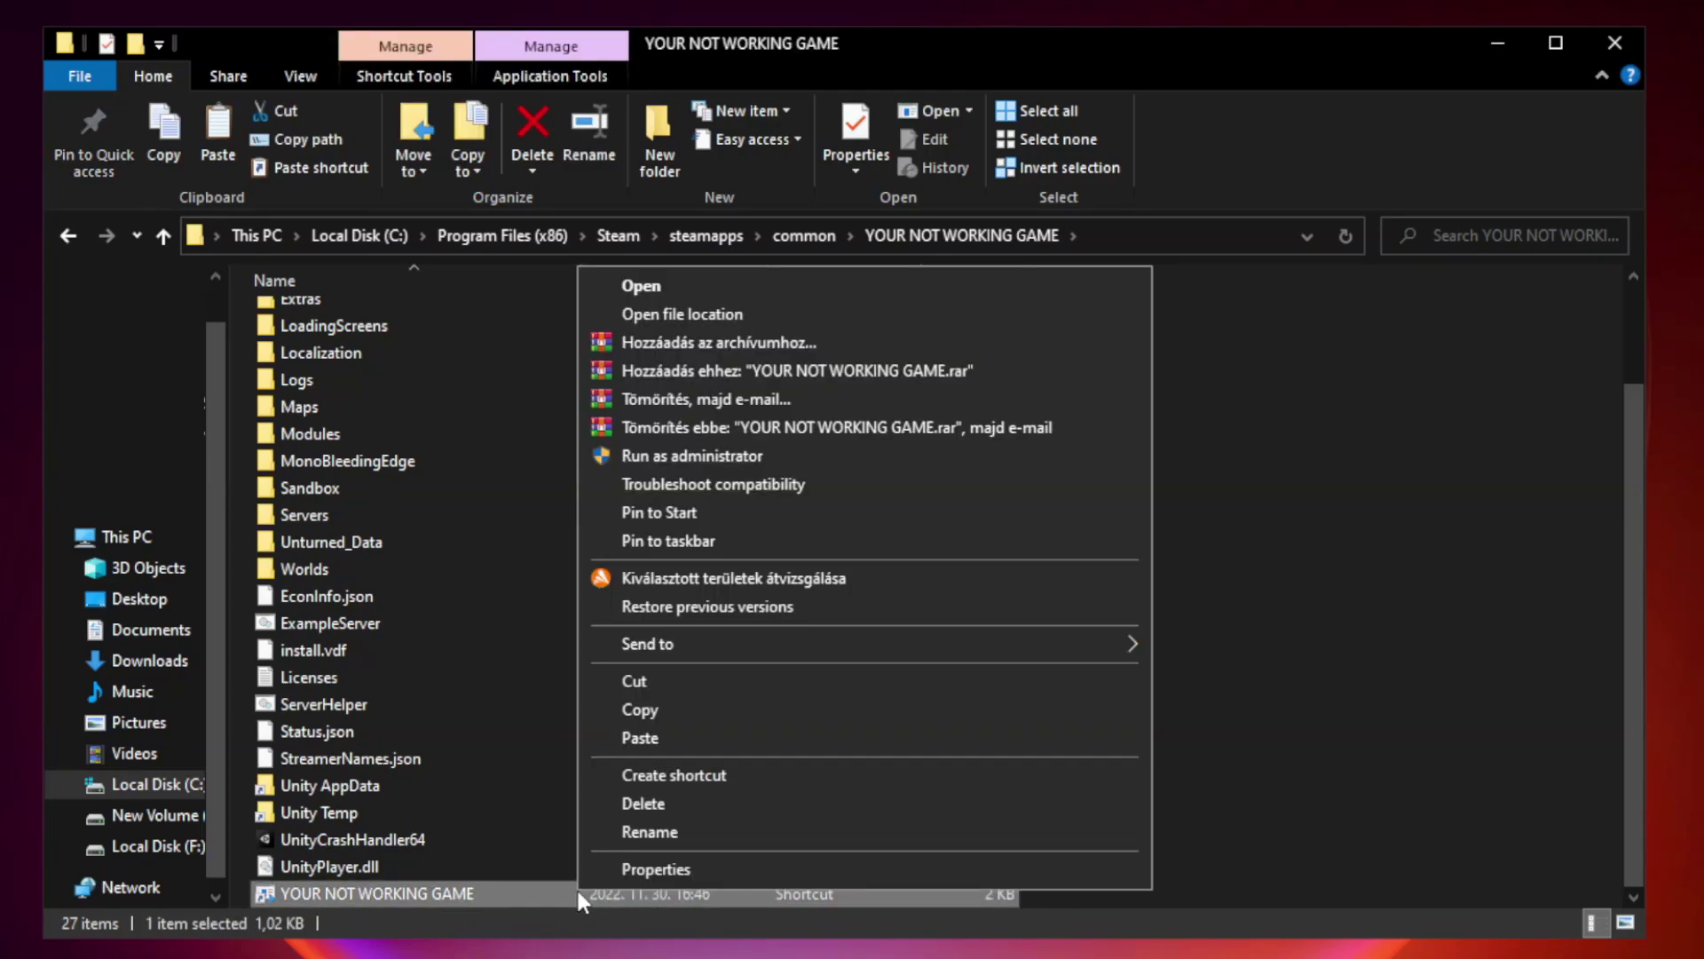
Enable Windows 8 compatibility mode in the shortcut's Compatibility settings.
click(859, 869)
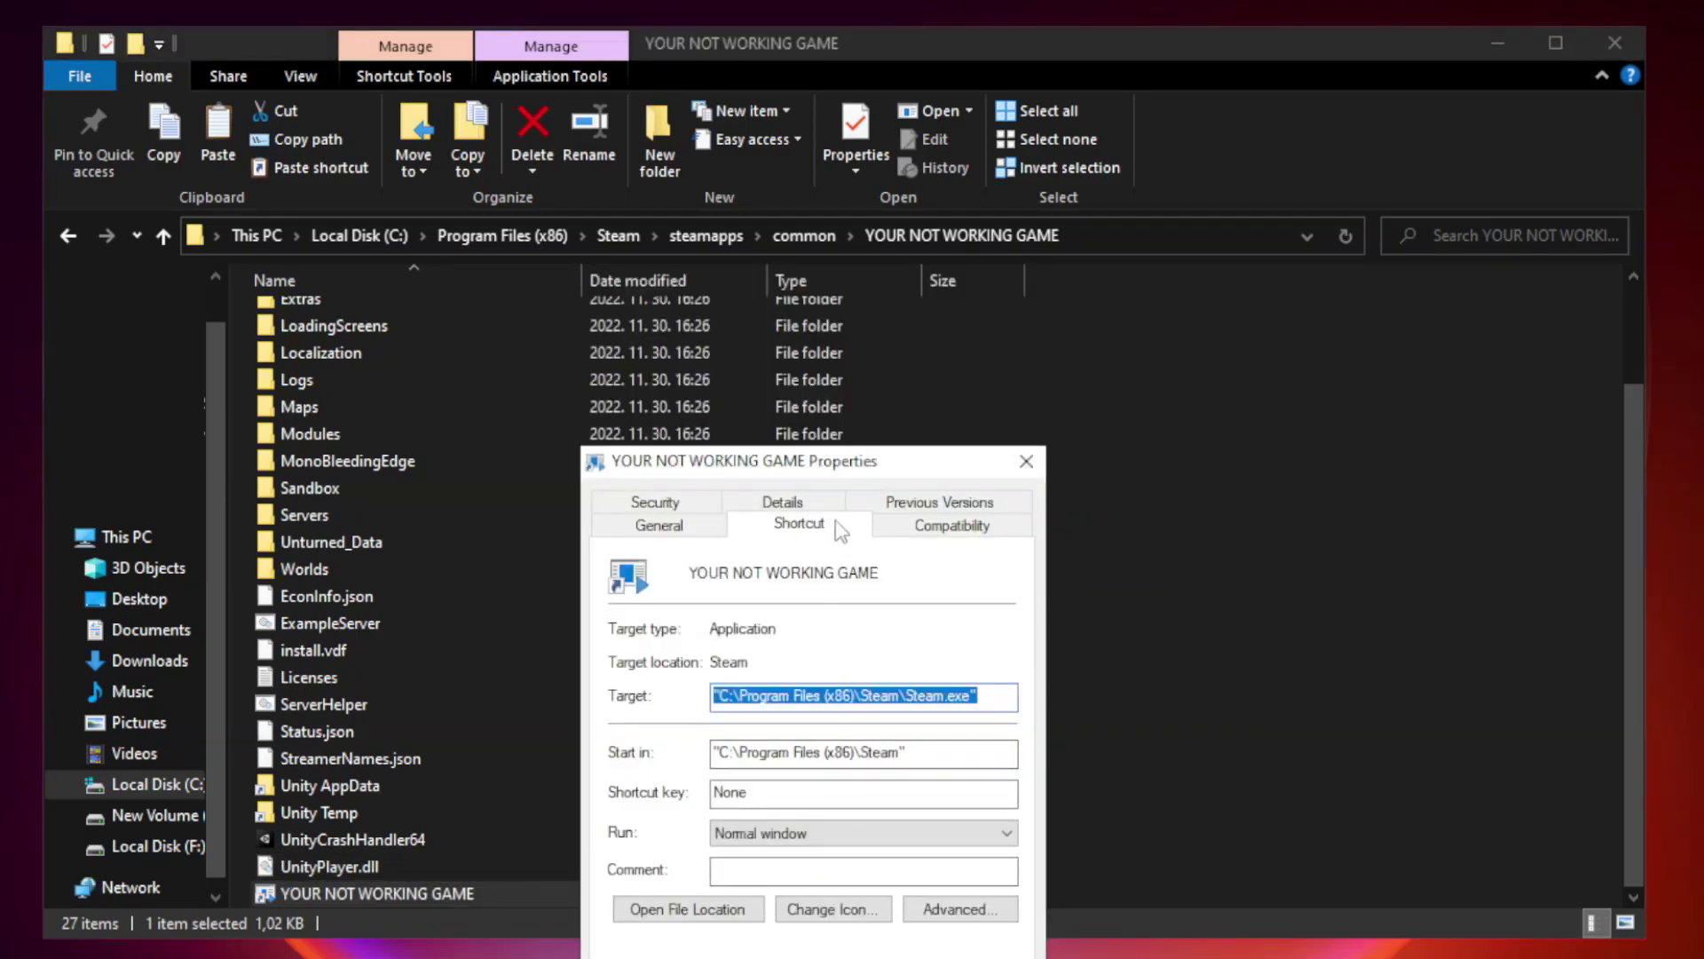
mouse_move(848, 466)
mouse_down()
mouse_move(861, 218)
mouse_move(848, 194)
mouse_up()
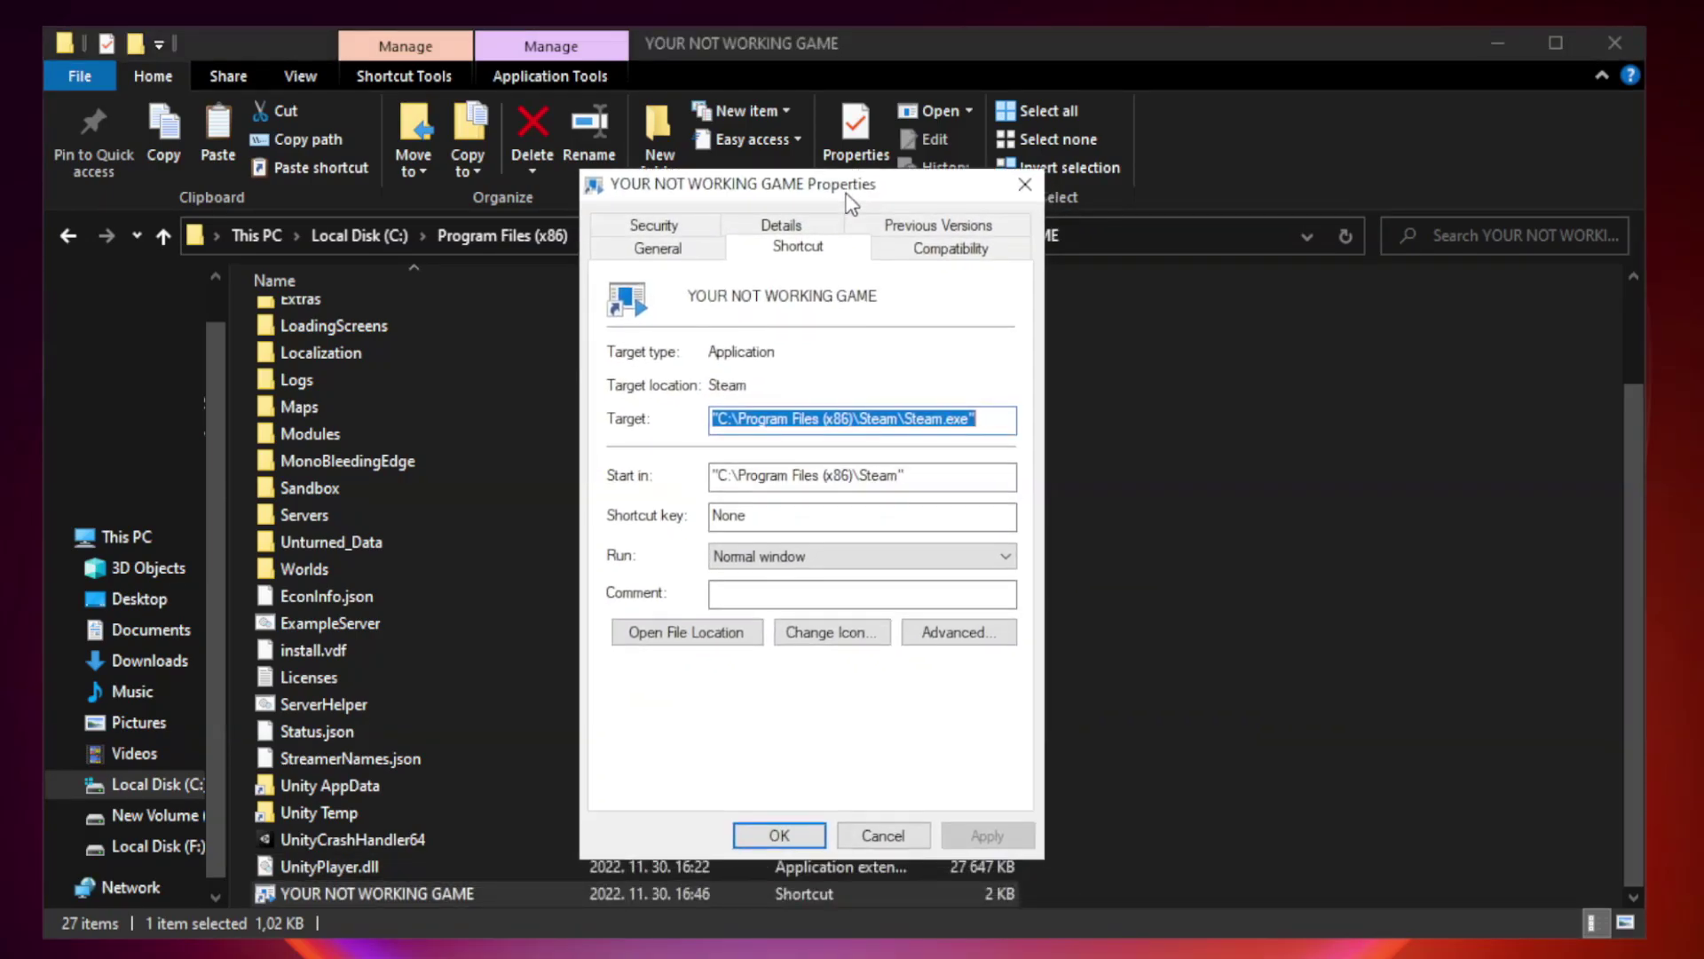
click(947, 262)
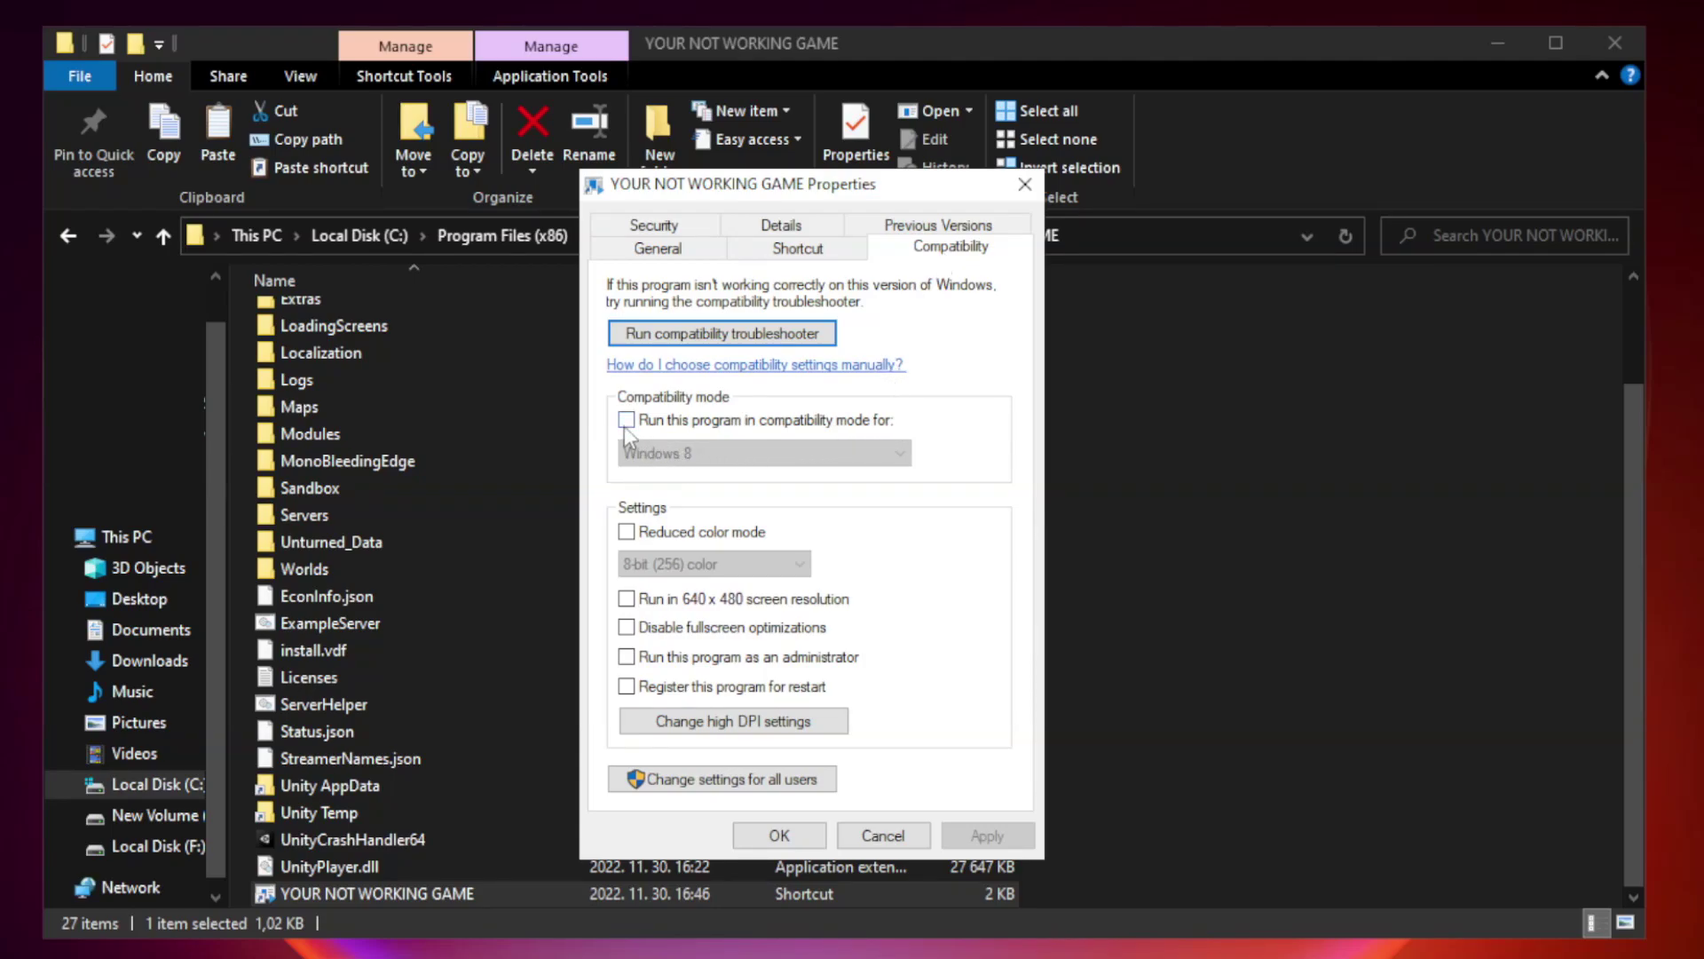
click(678, 424)
click(763, 453)
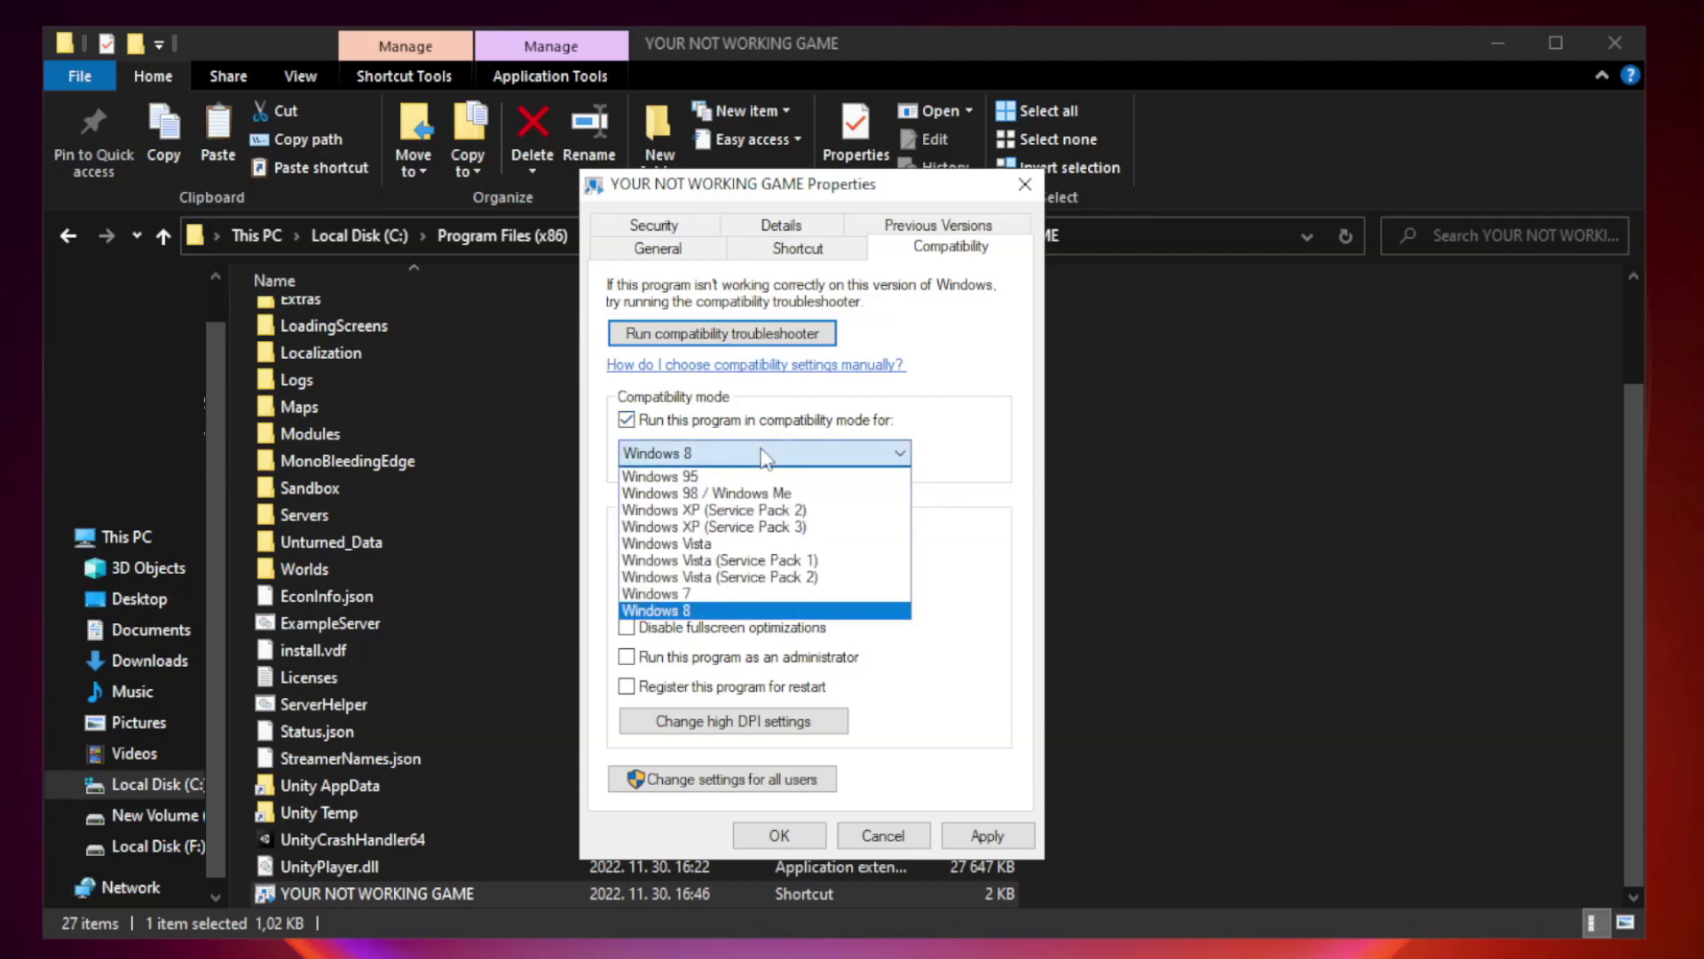
click(720, 613)
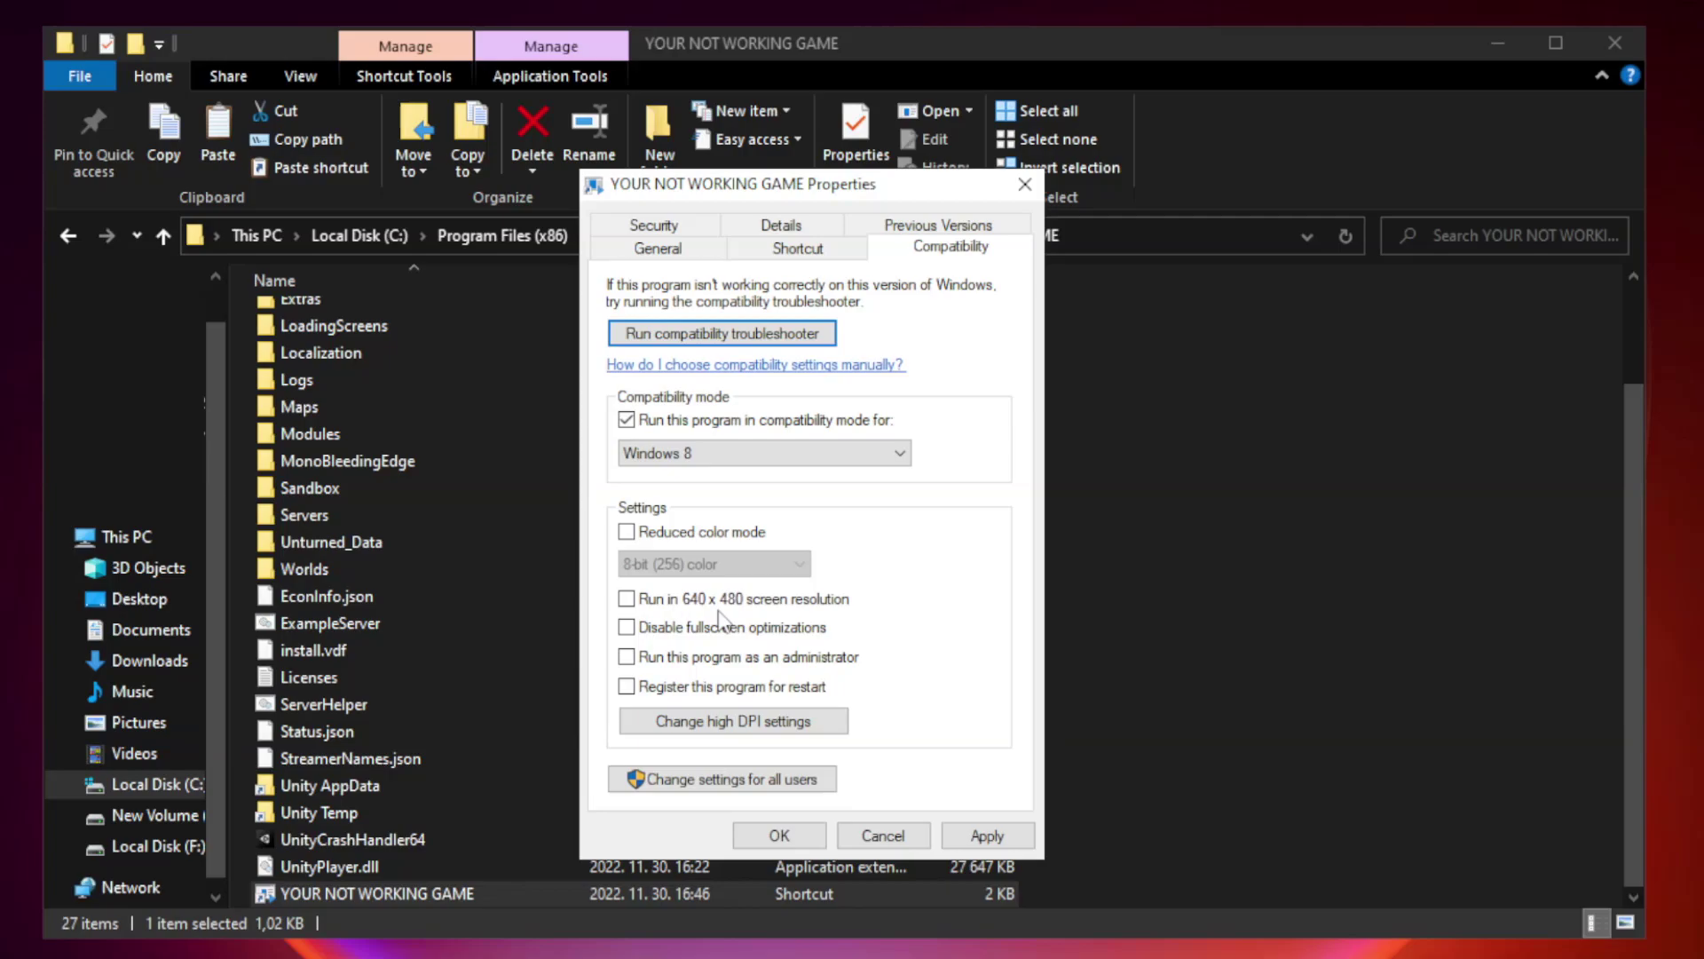
Disable fullscreen optimizations, set Run as administrator, and apply the changes.
click(669, 641)
click(670, 673)
click(993, 837)
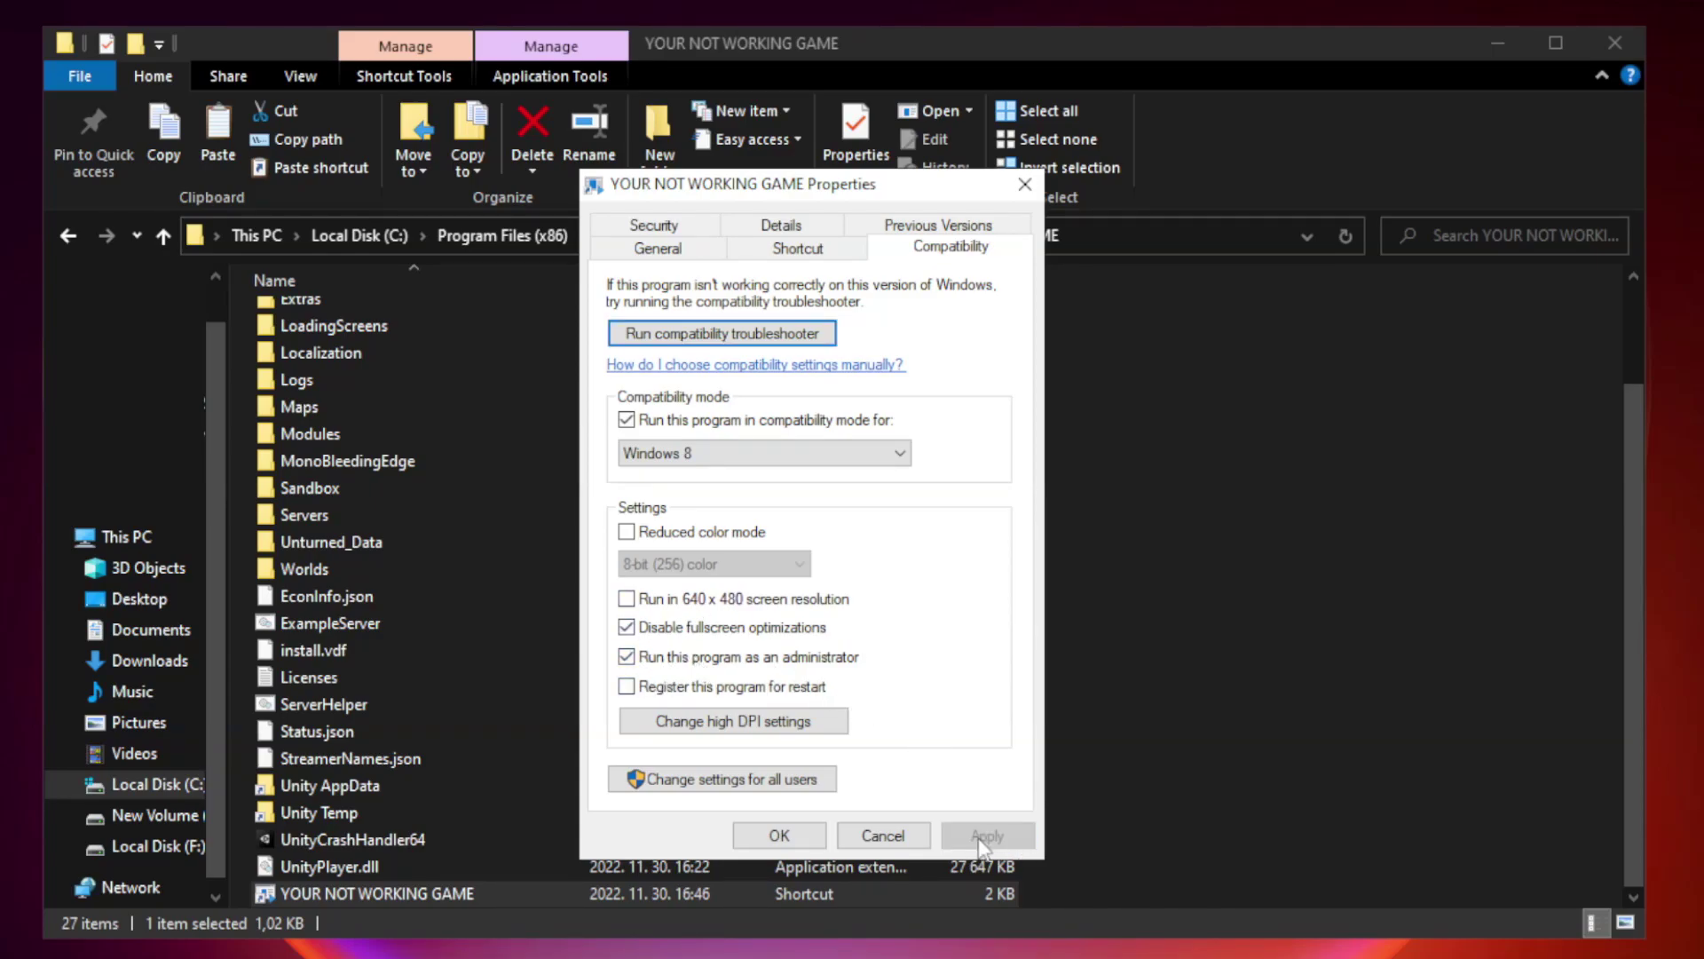
click(779, 837)
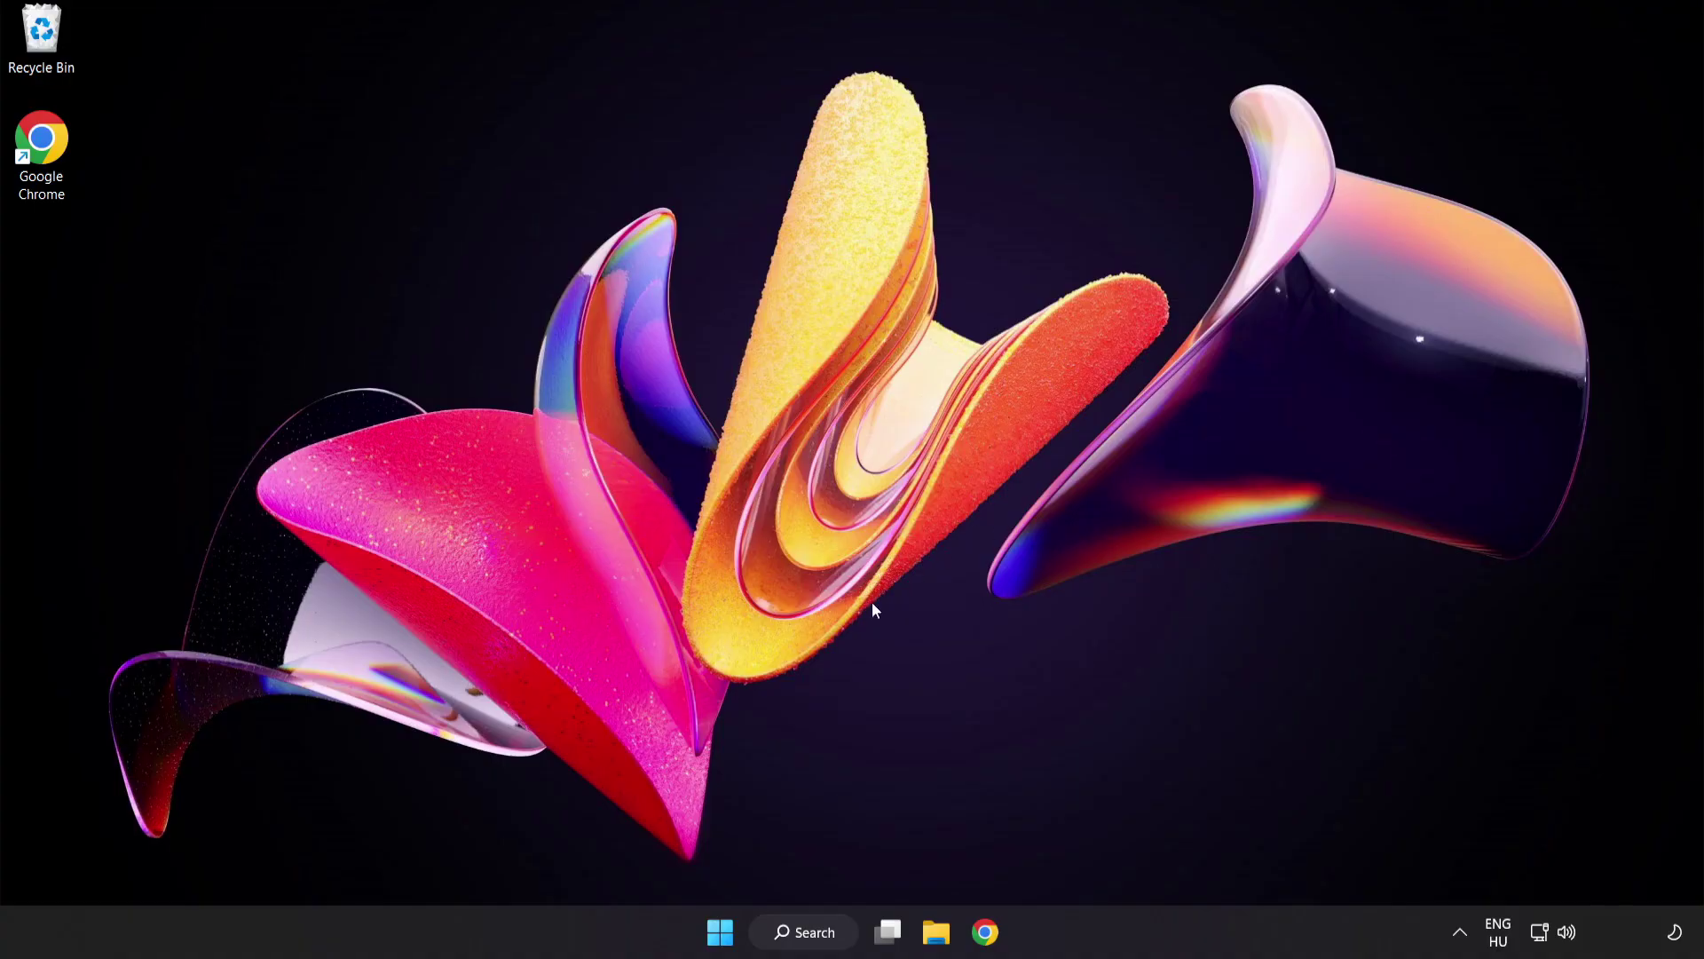
Launch Task Manager from the Start button menu and show the Startup apps list.
right_click(726, 936)
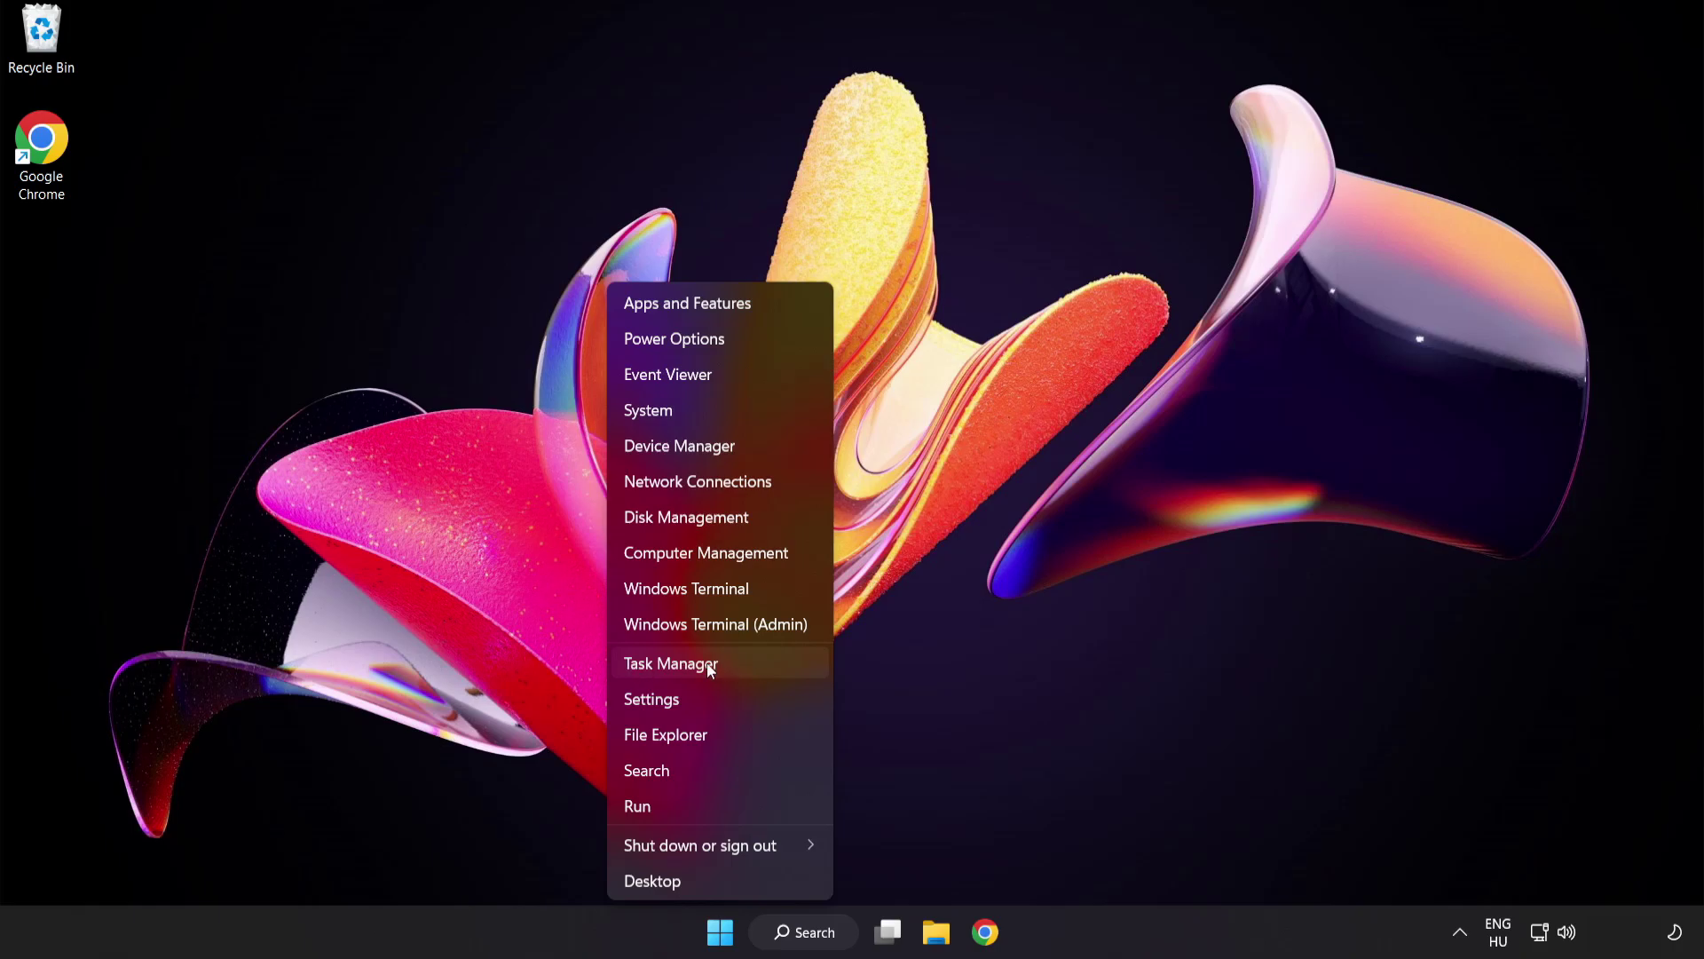
click(736, 662)
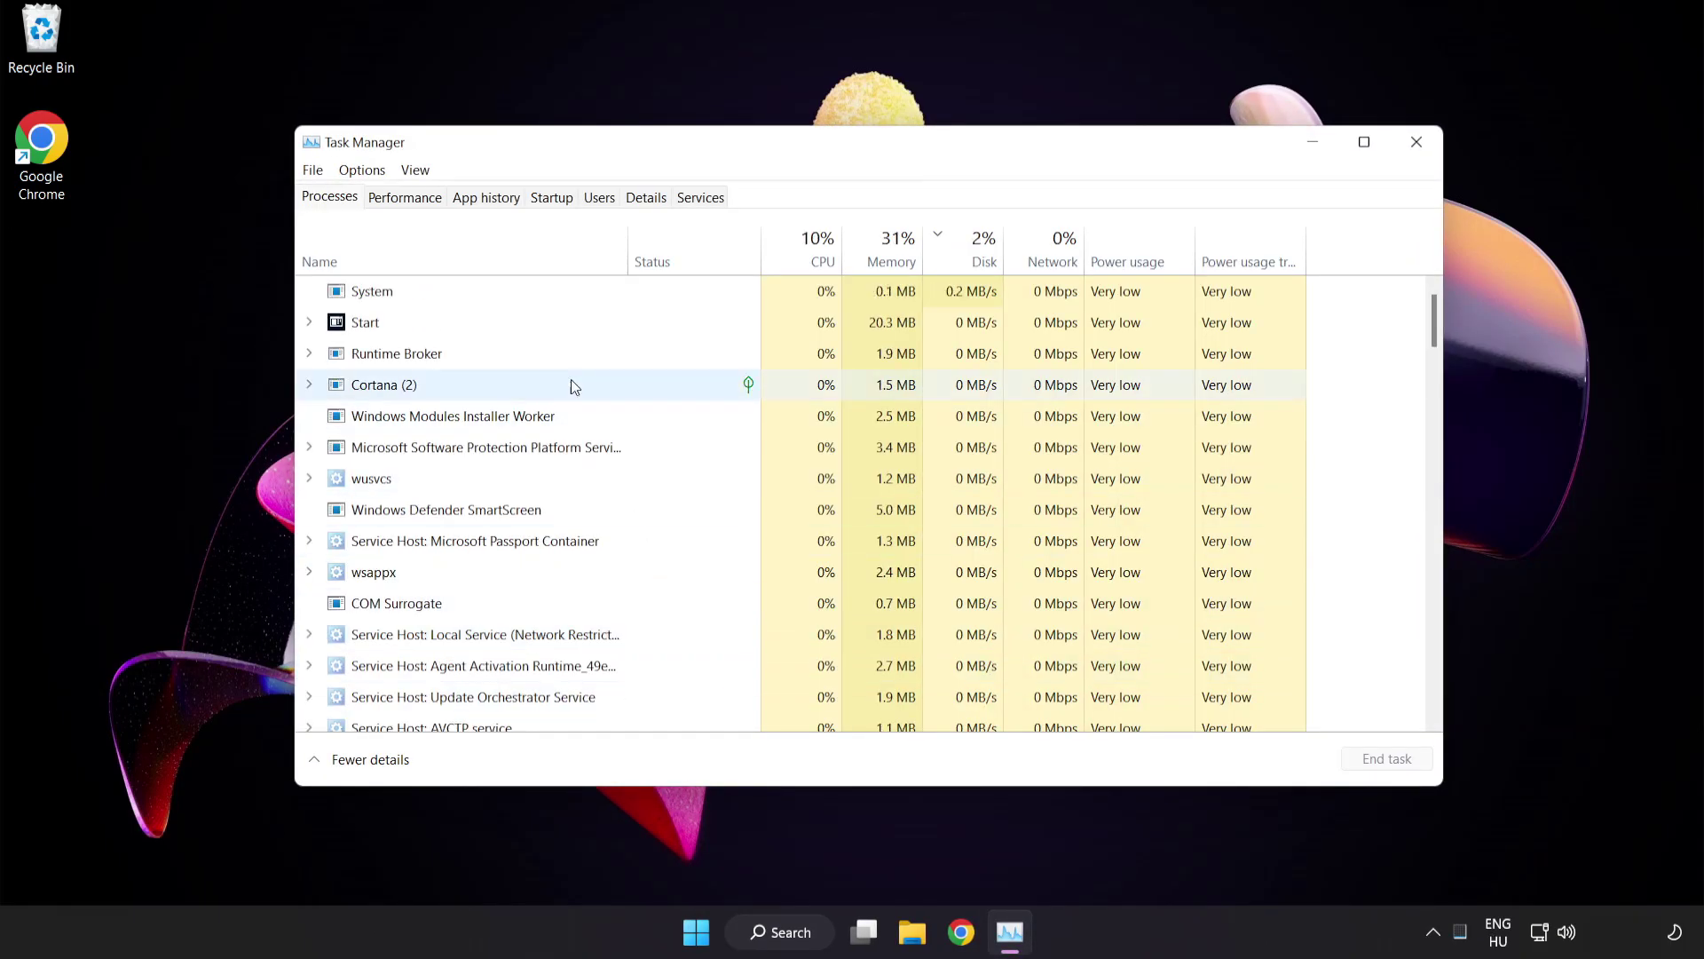
click(564, 208)
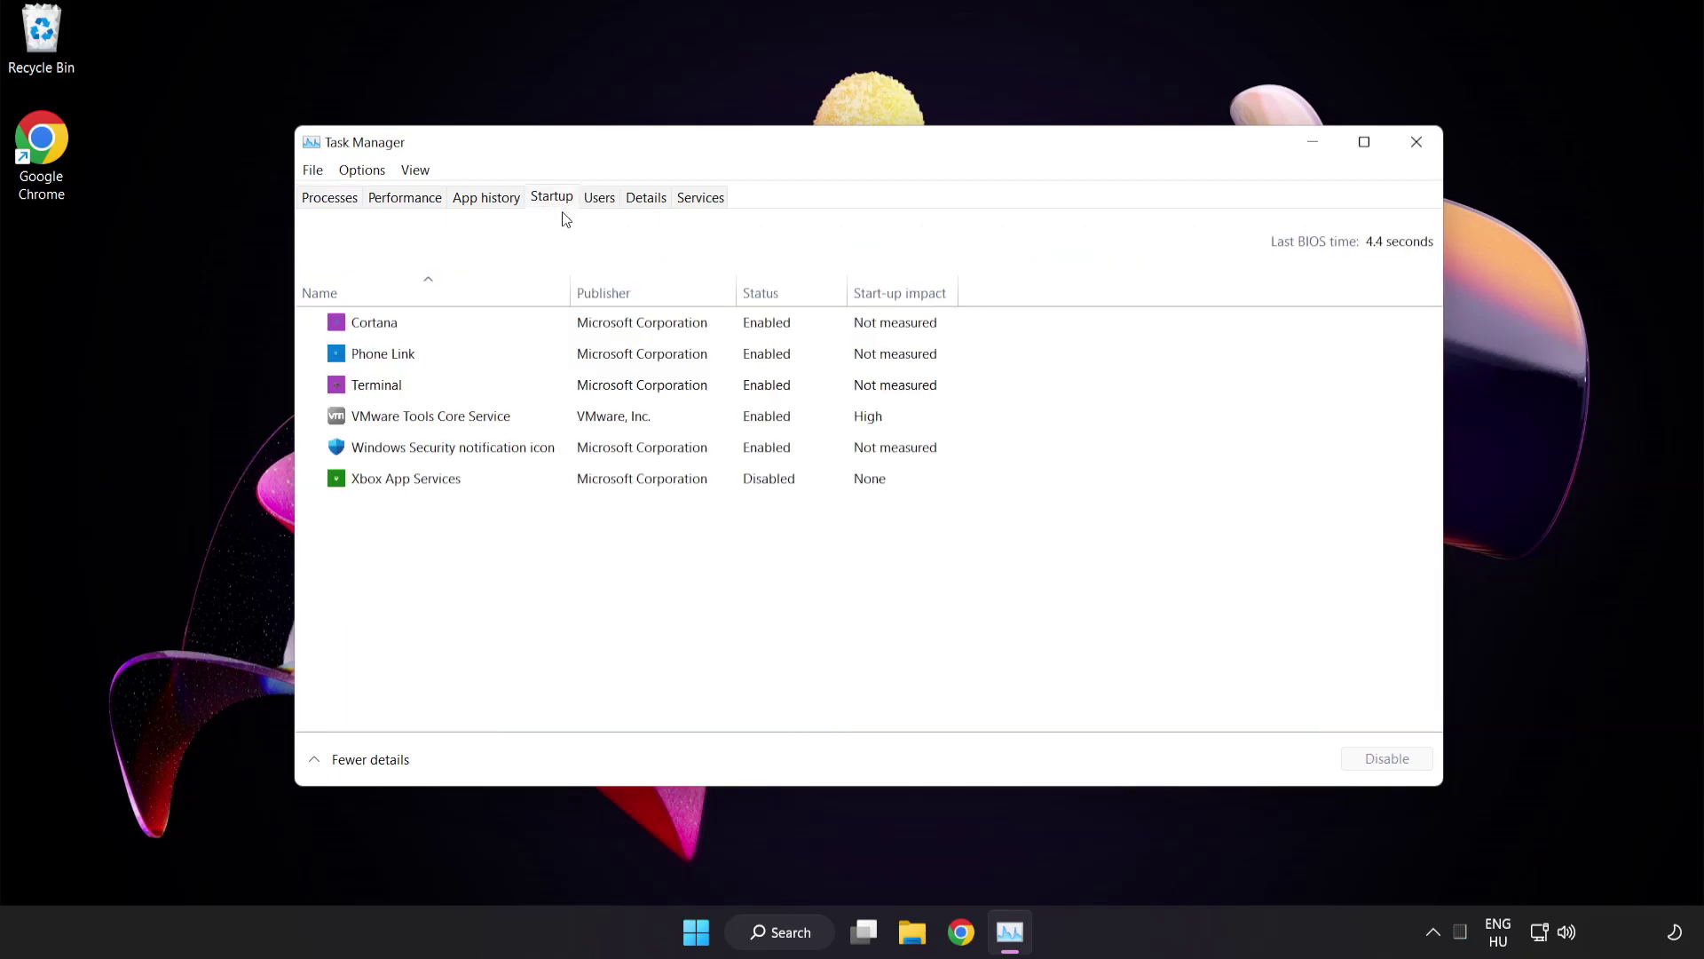
Disable Cortana, Phone Link, Terminal and Windows Security notification icon at startup, then close Task Manager.
click(565, 331)
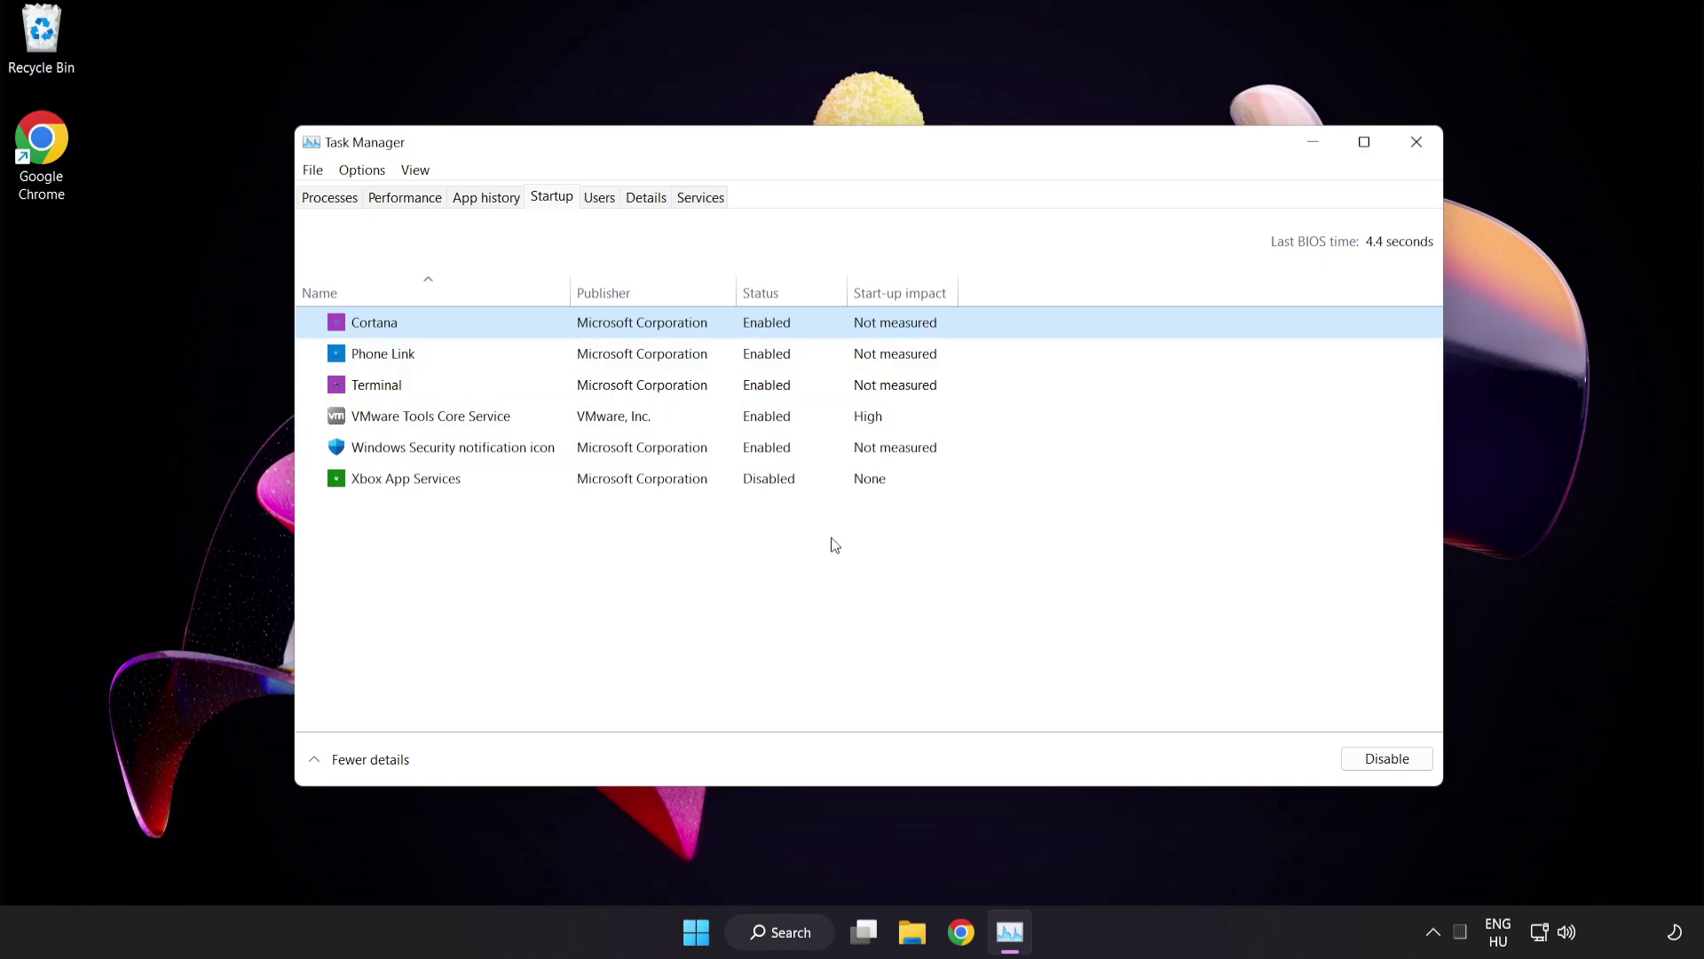
click(1392, 766)
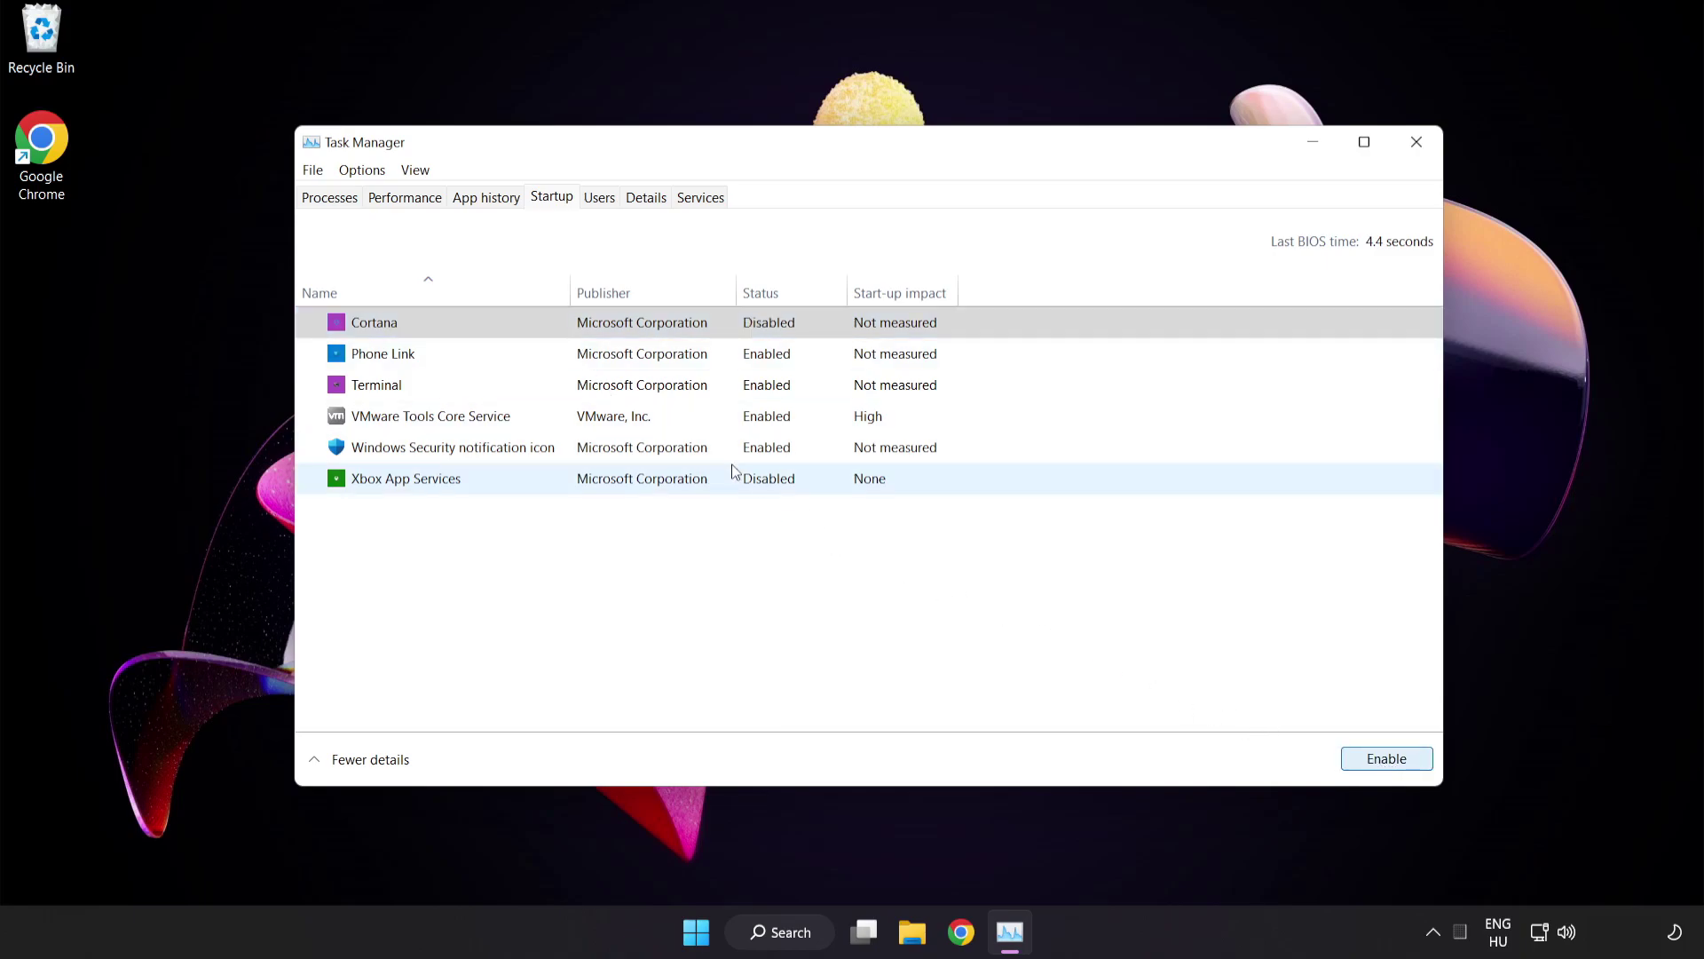
click(528, 351)
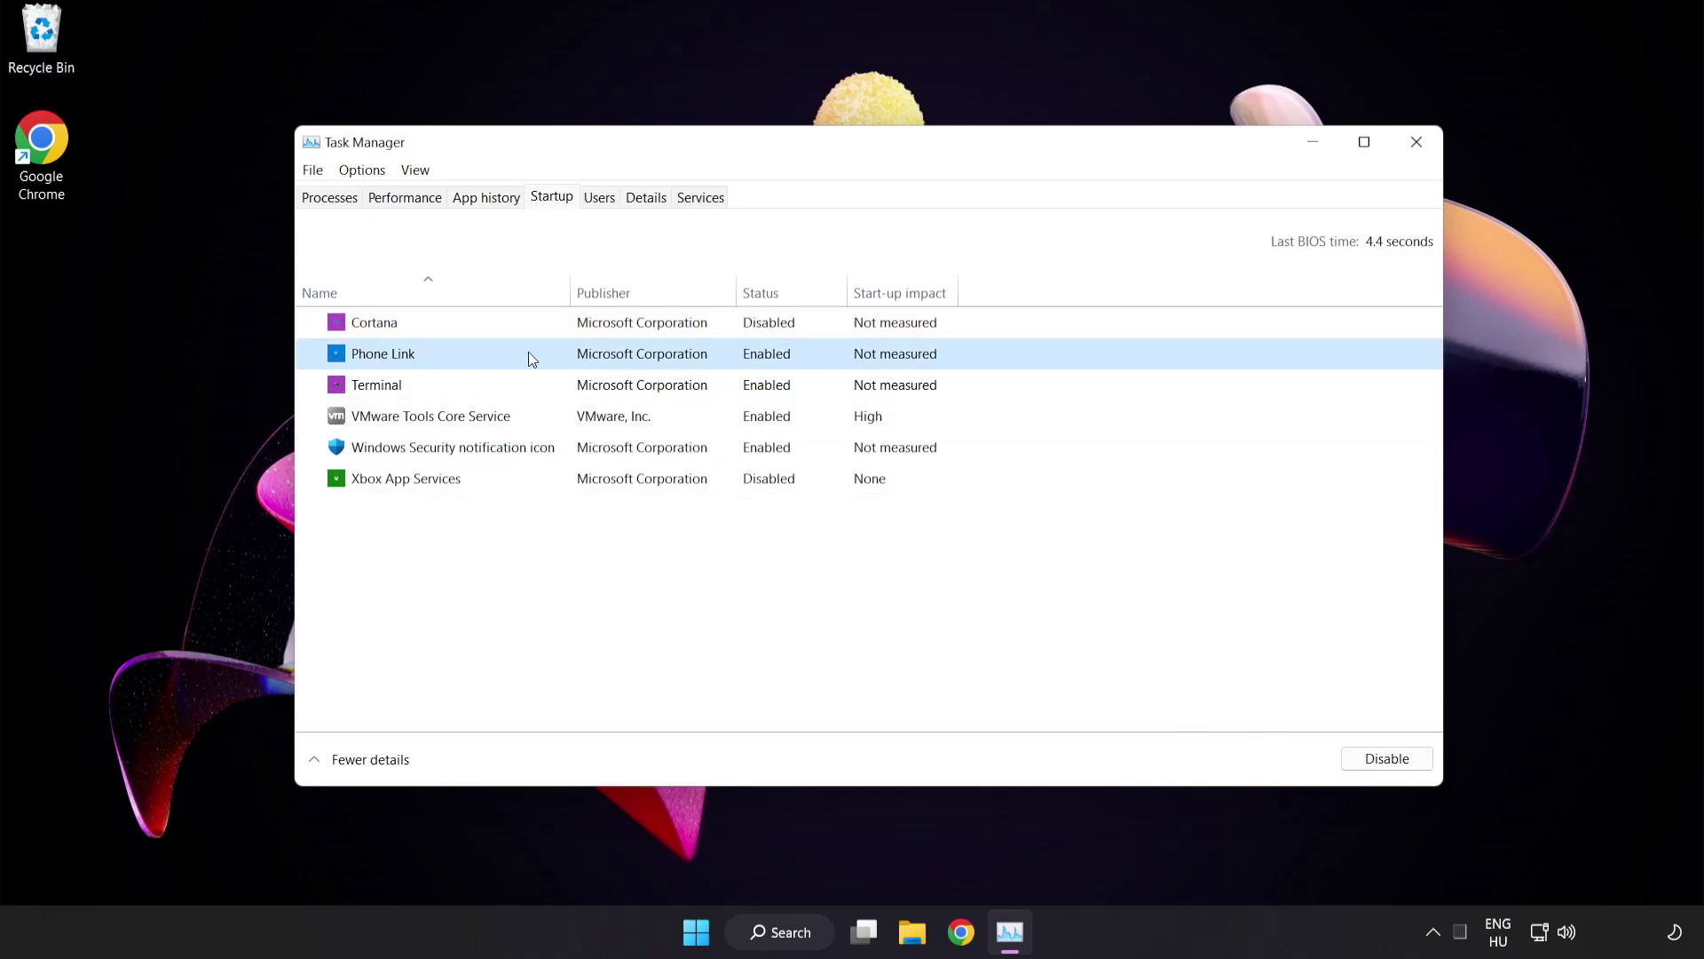
click(1379, 769)
click(581, 391)
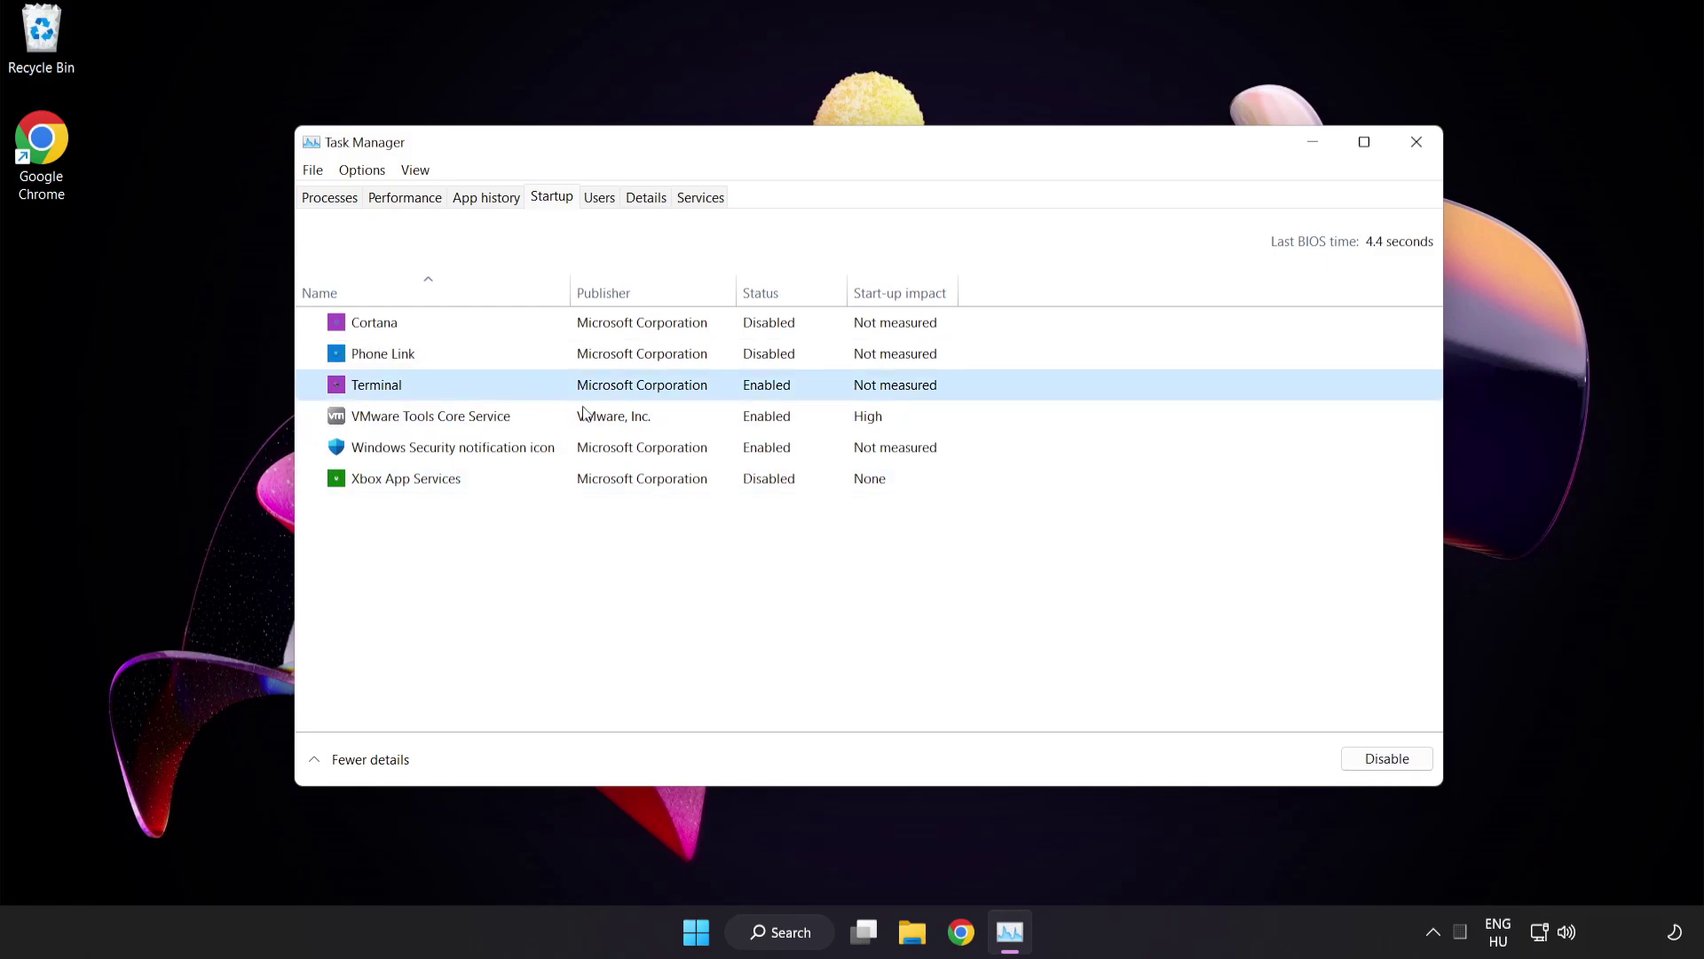
click(1356, 754)
click(586, 453)
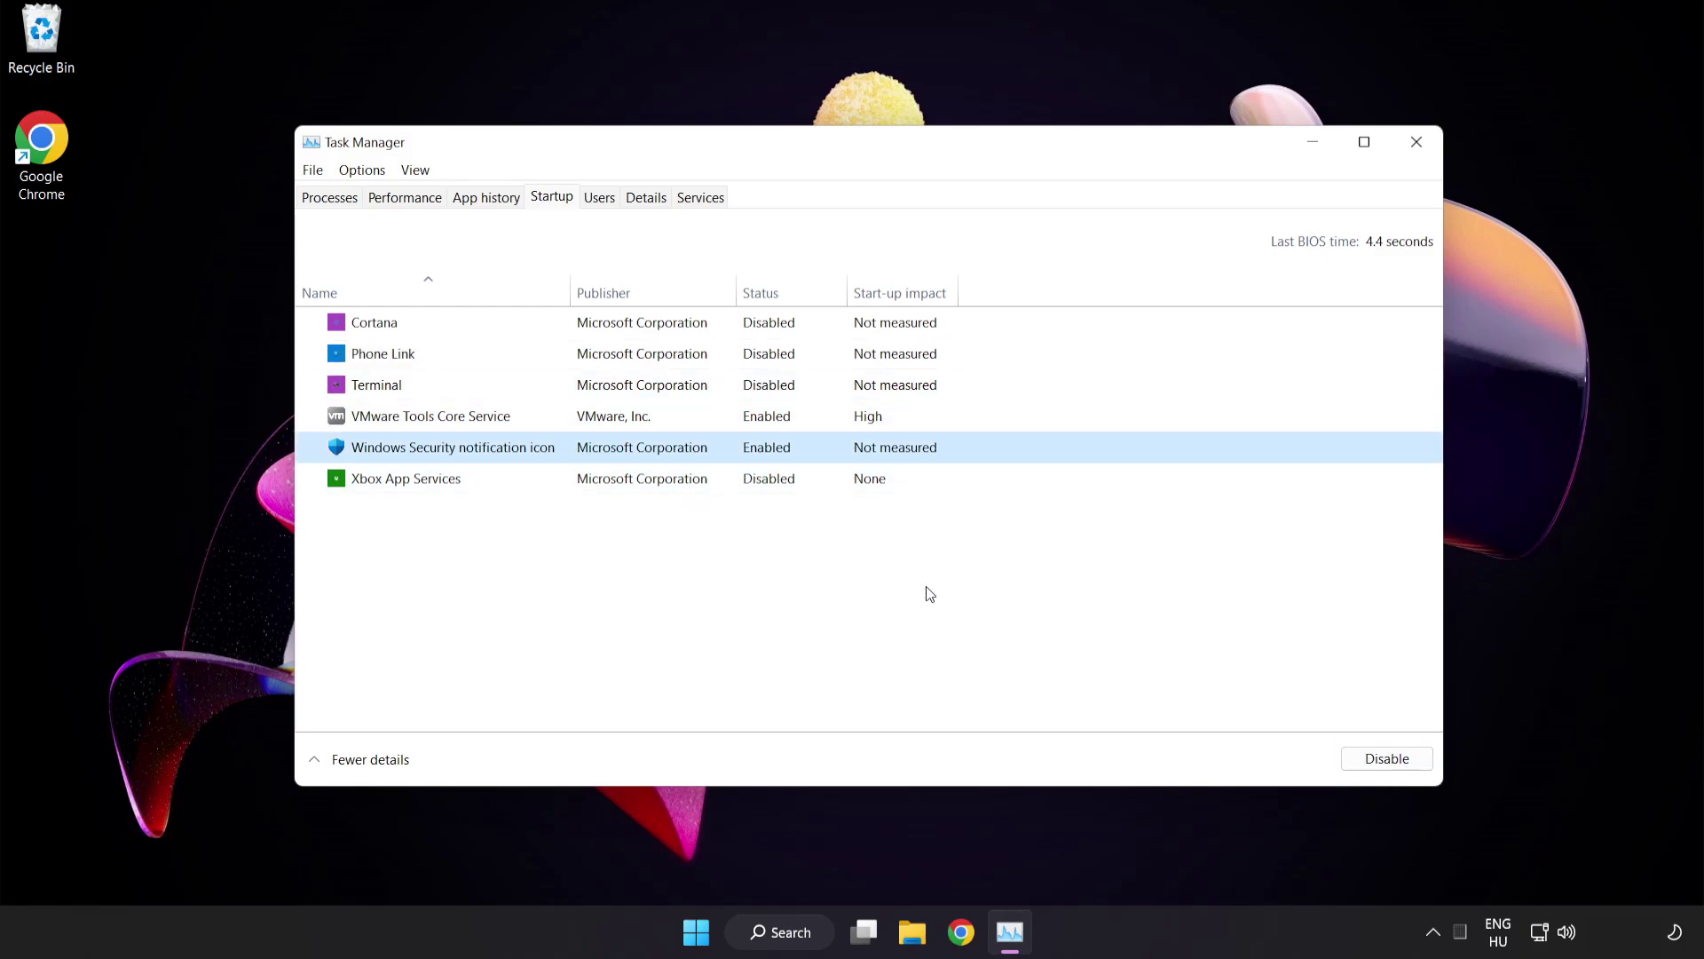
click(1373, 764)
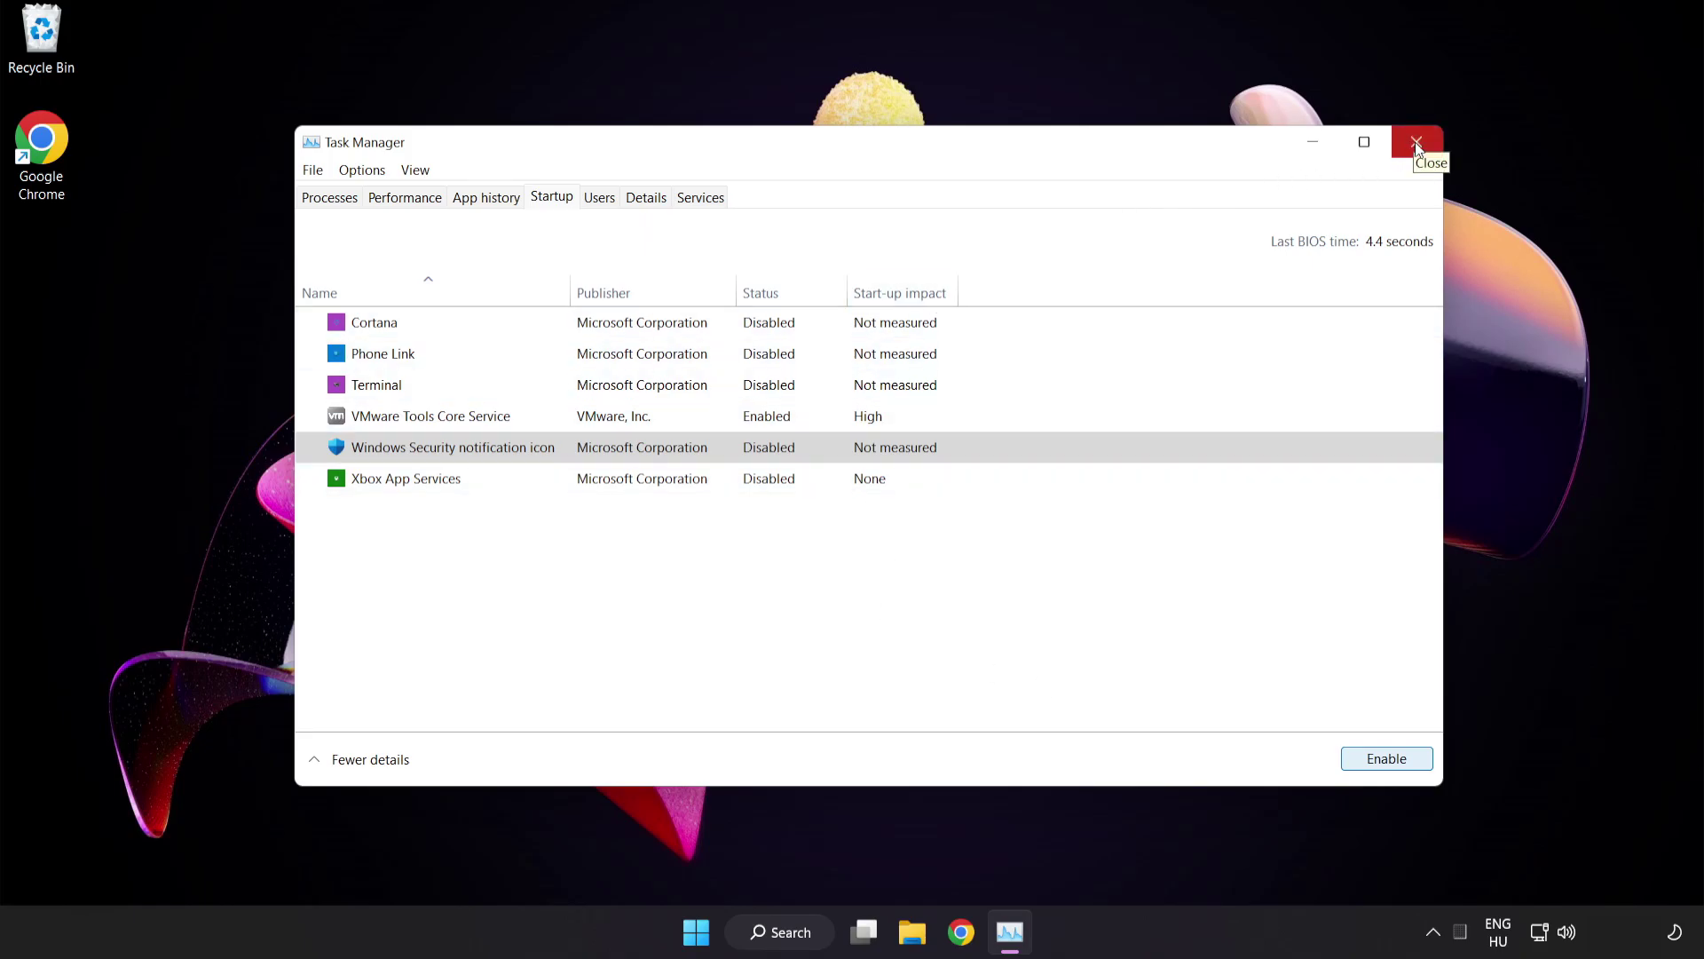
click(1416, 141)
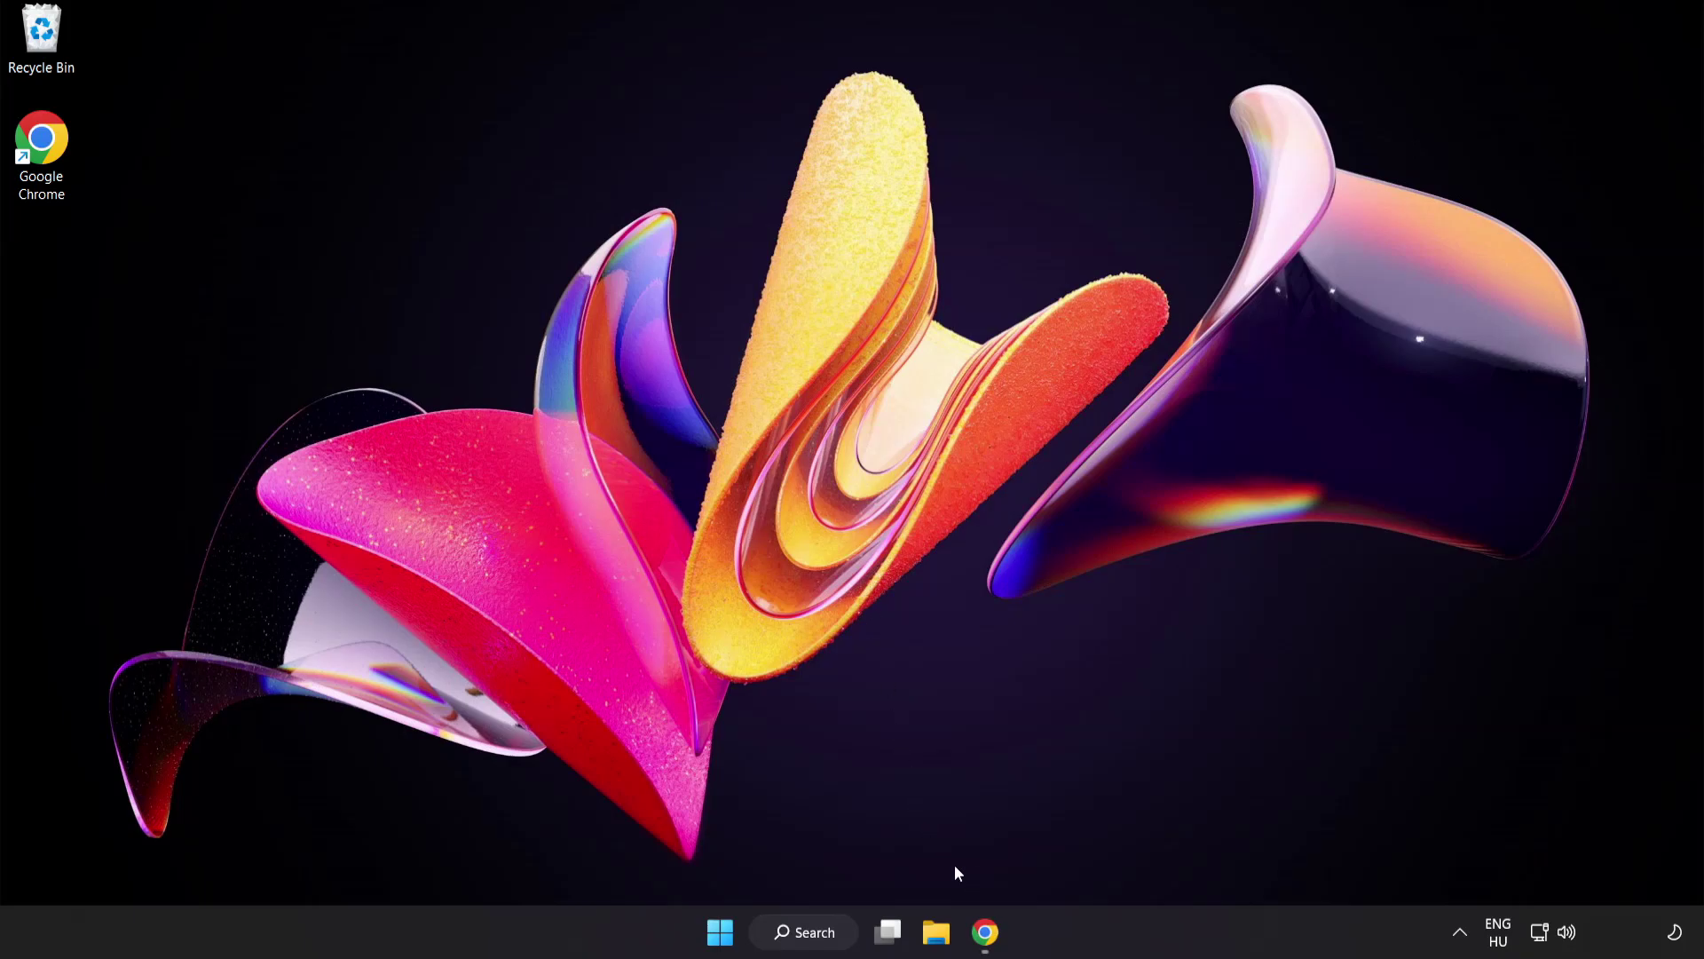
Return to Microsoft's DirectX page in Chrome and download the DirectX End-User Runtime Web Installer.
click(1006, 948)
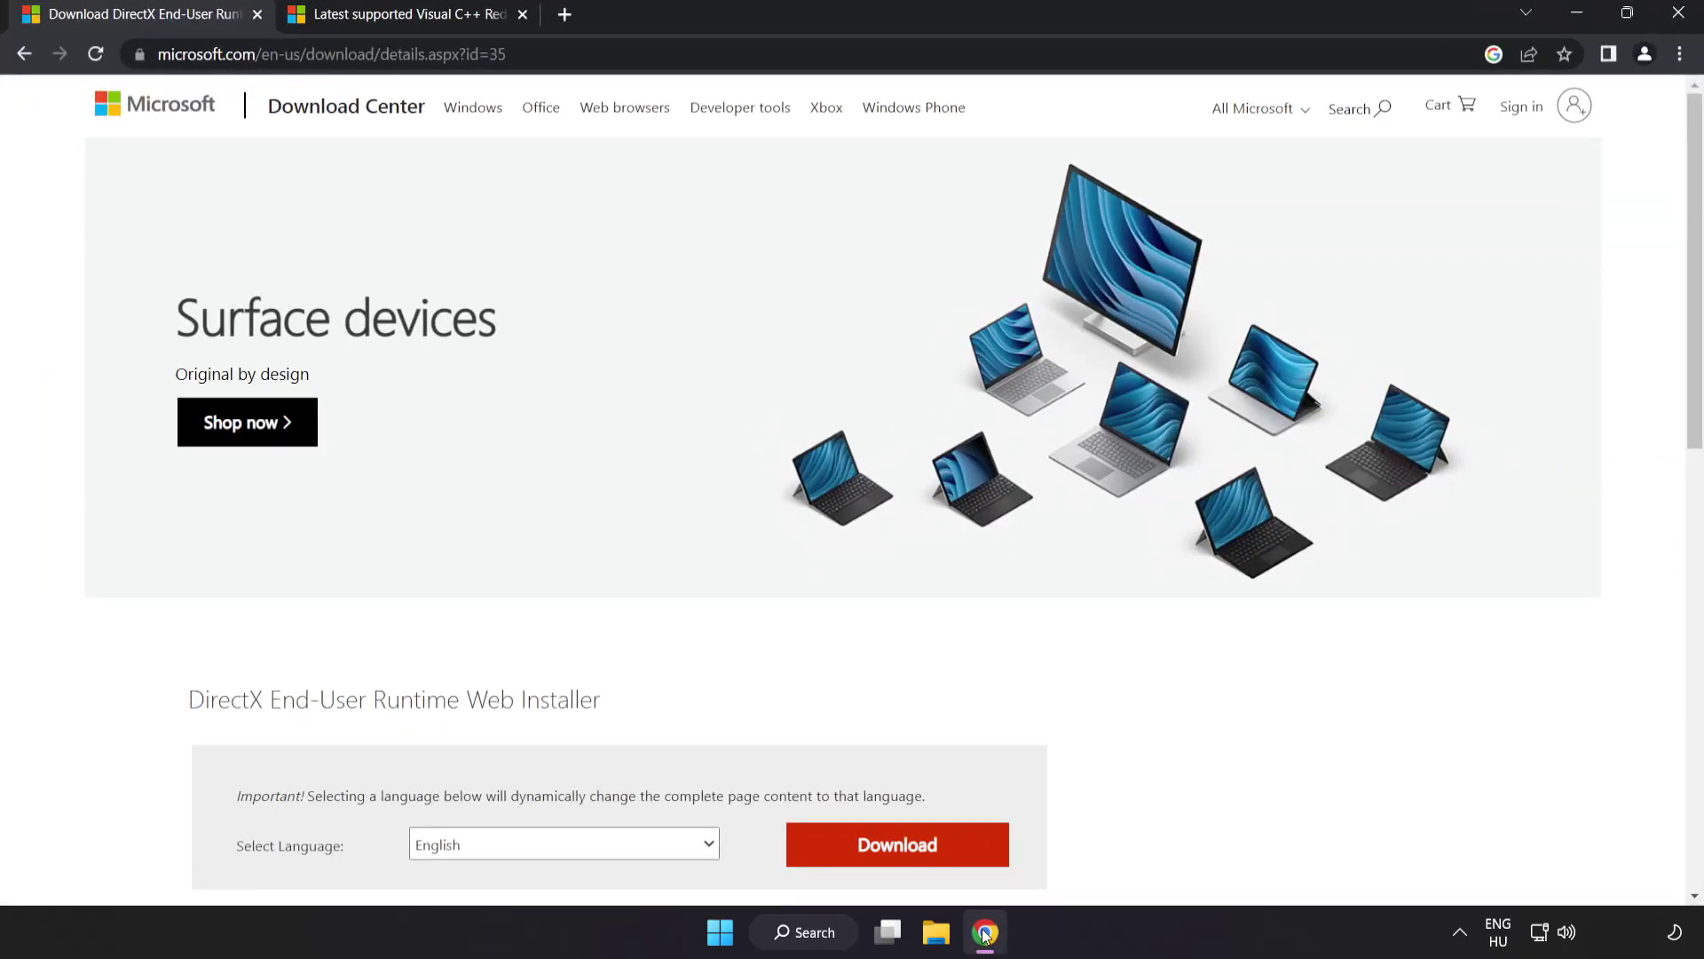
click(555, 54)
click(688, 53)
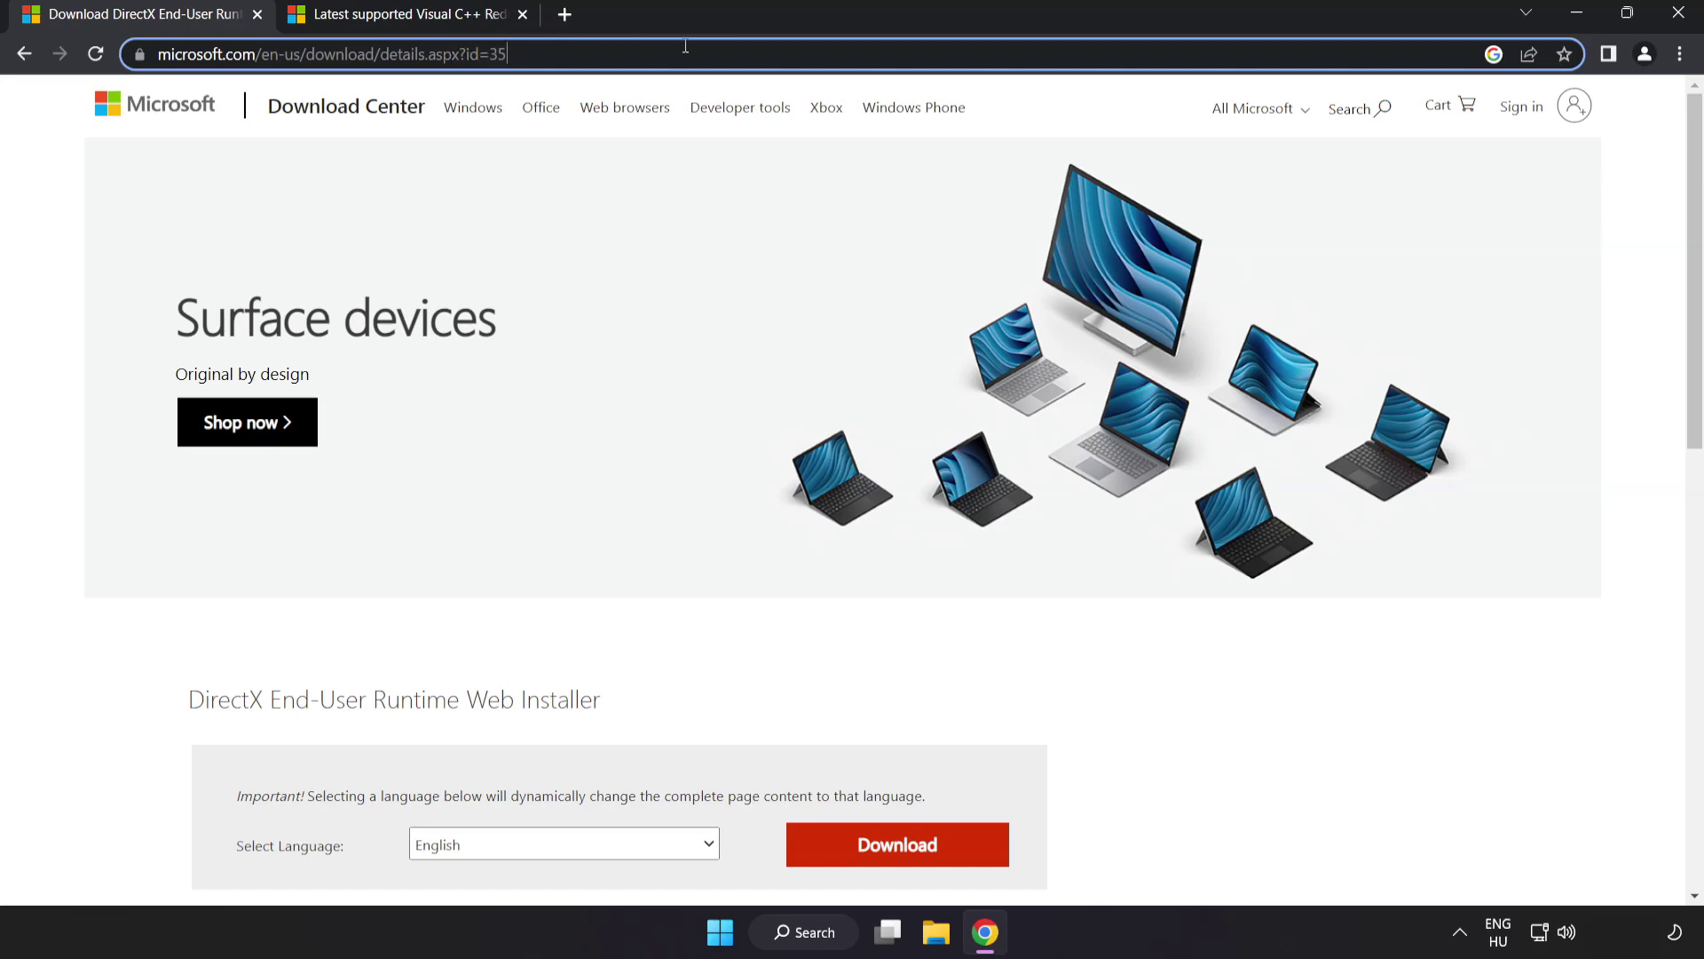
click(1191, 724)
scroll(1185, 716, down, 2)
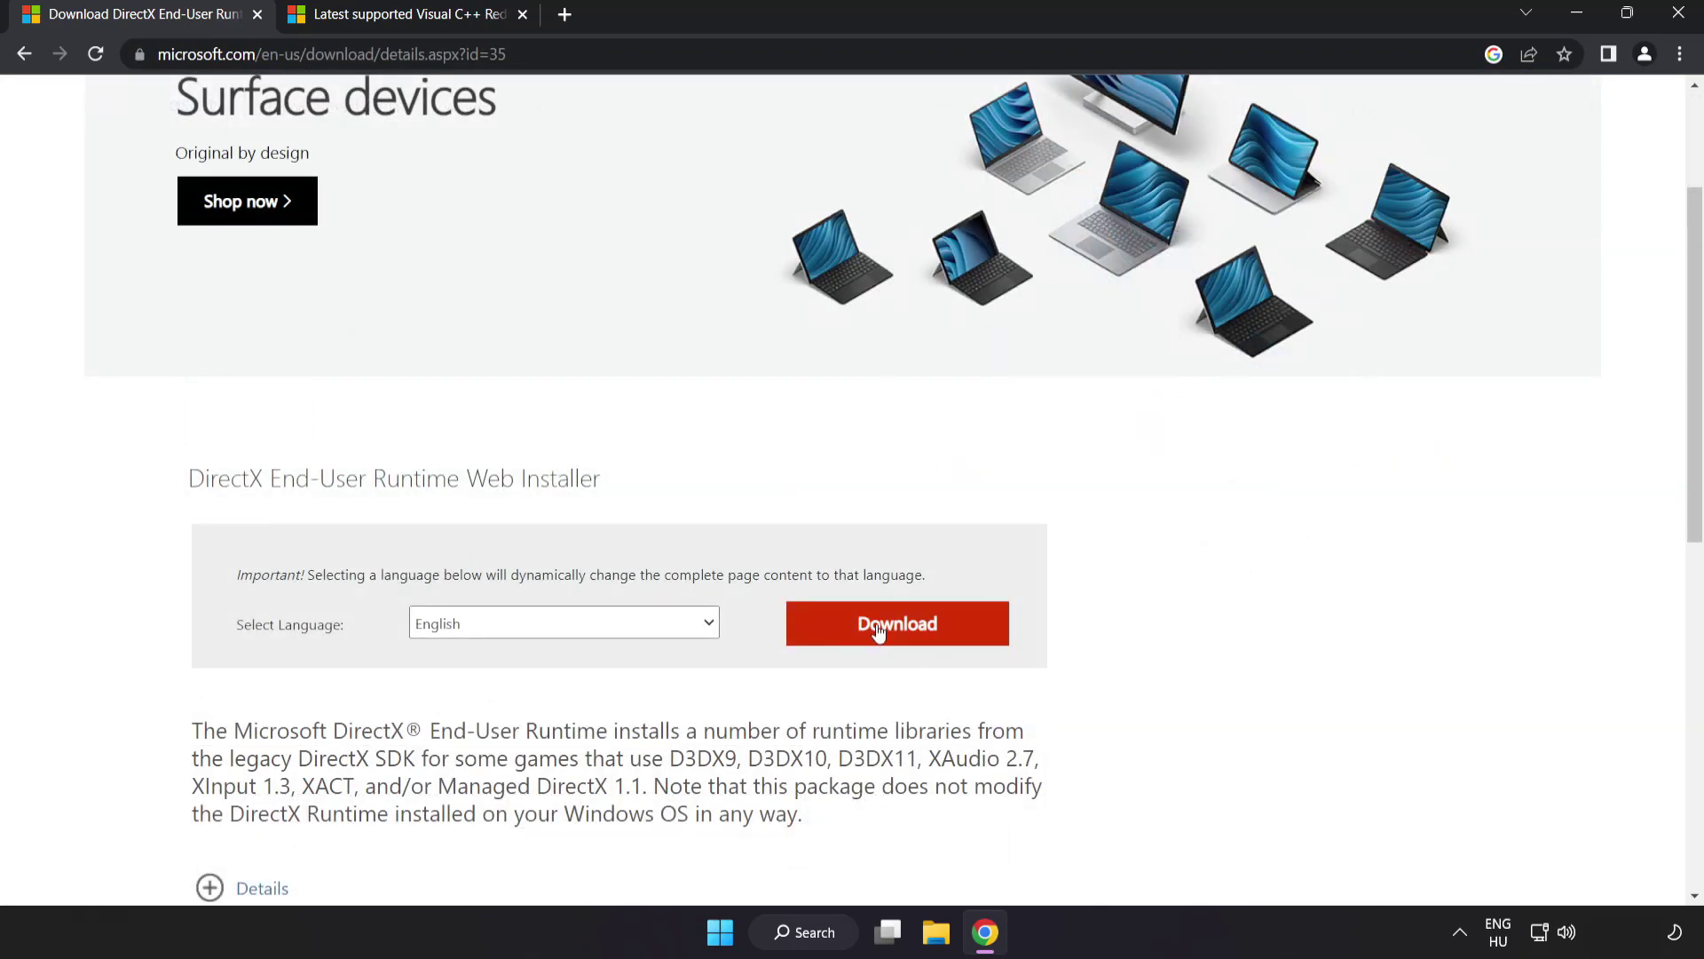
click(919, 644)
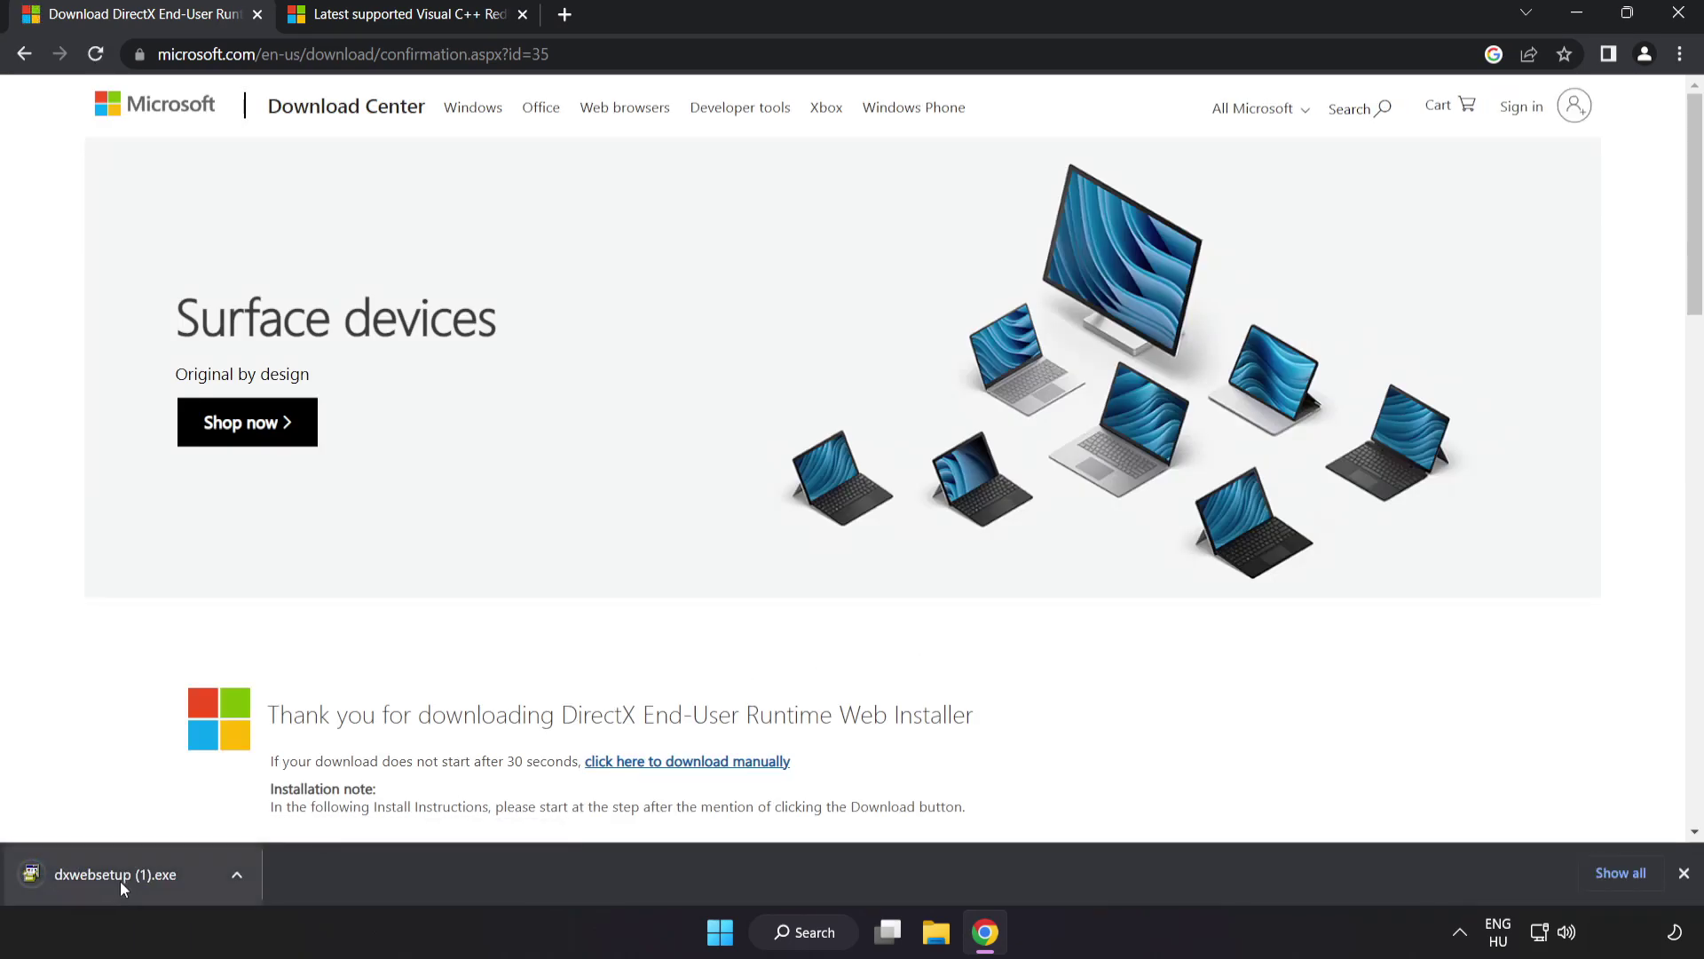
Run the downloaded DirectX setup and accept its license agreement.
click(142, 876)
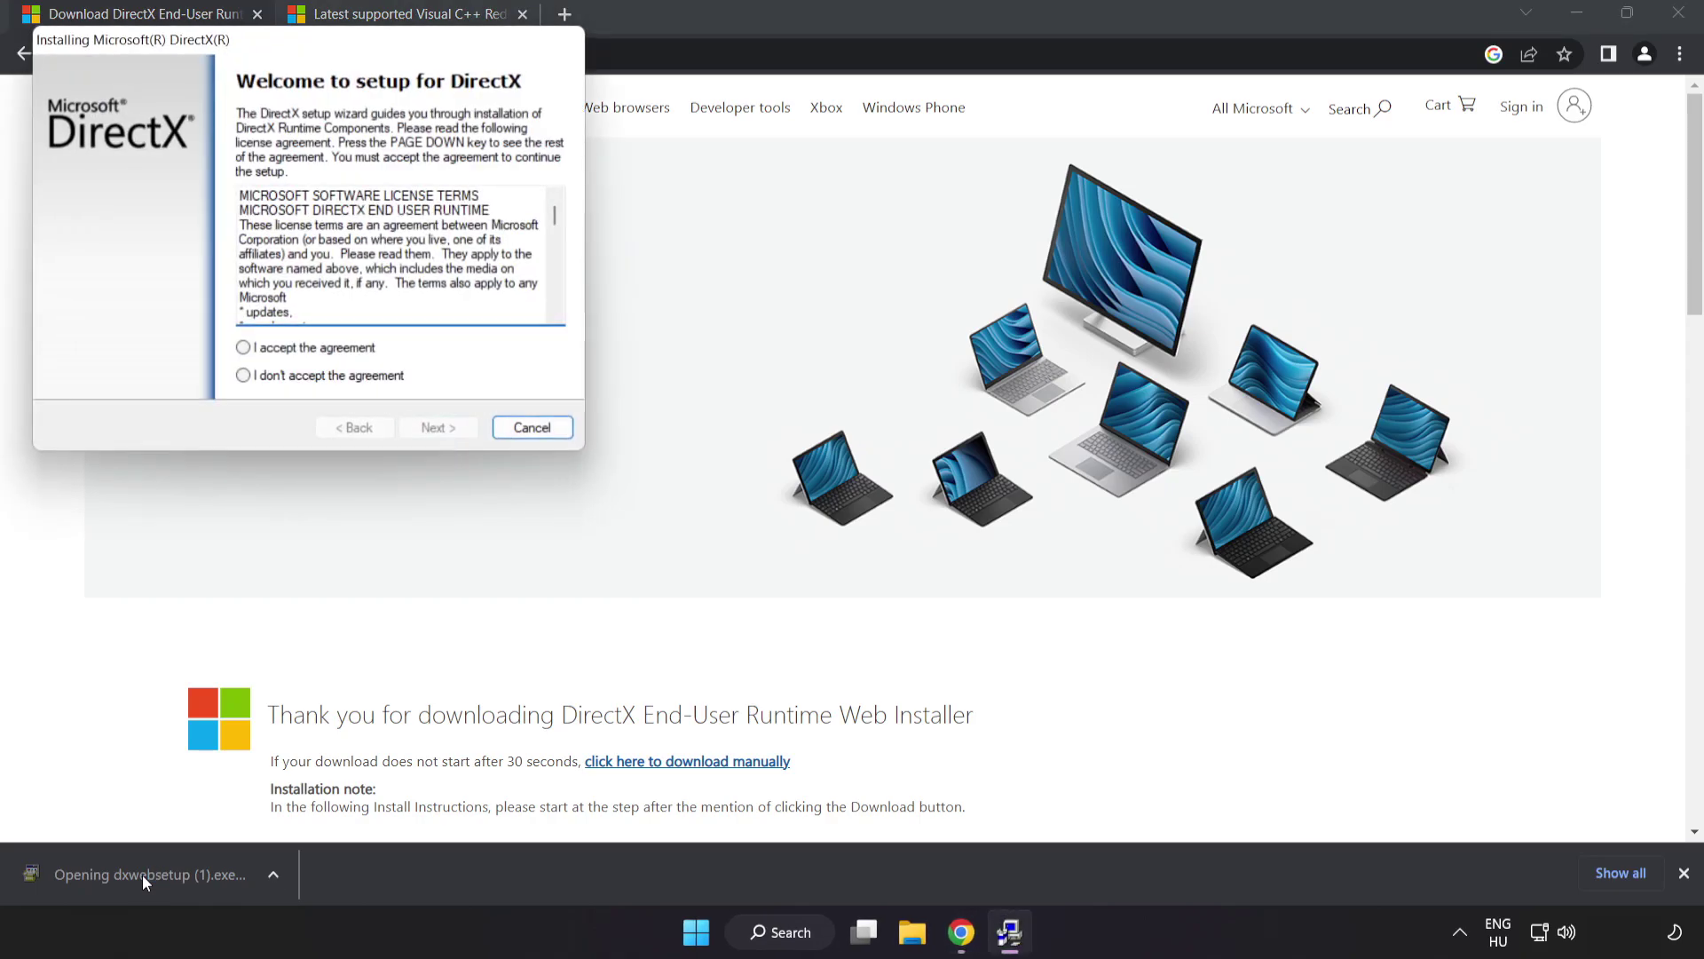
mouse_move(253, 40)
mouse_down()
mouse_move(733, 228)
mouse_move(779, 225)
mouse_up()
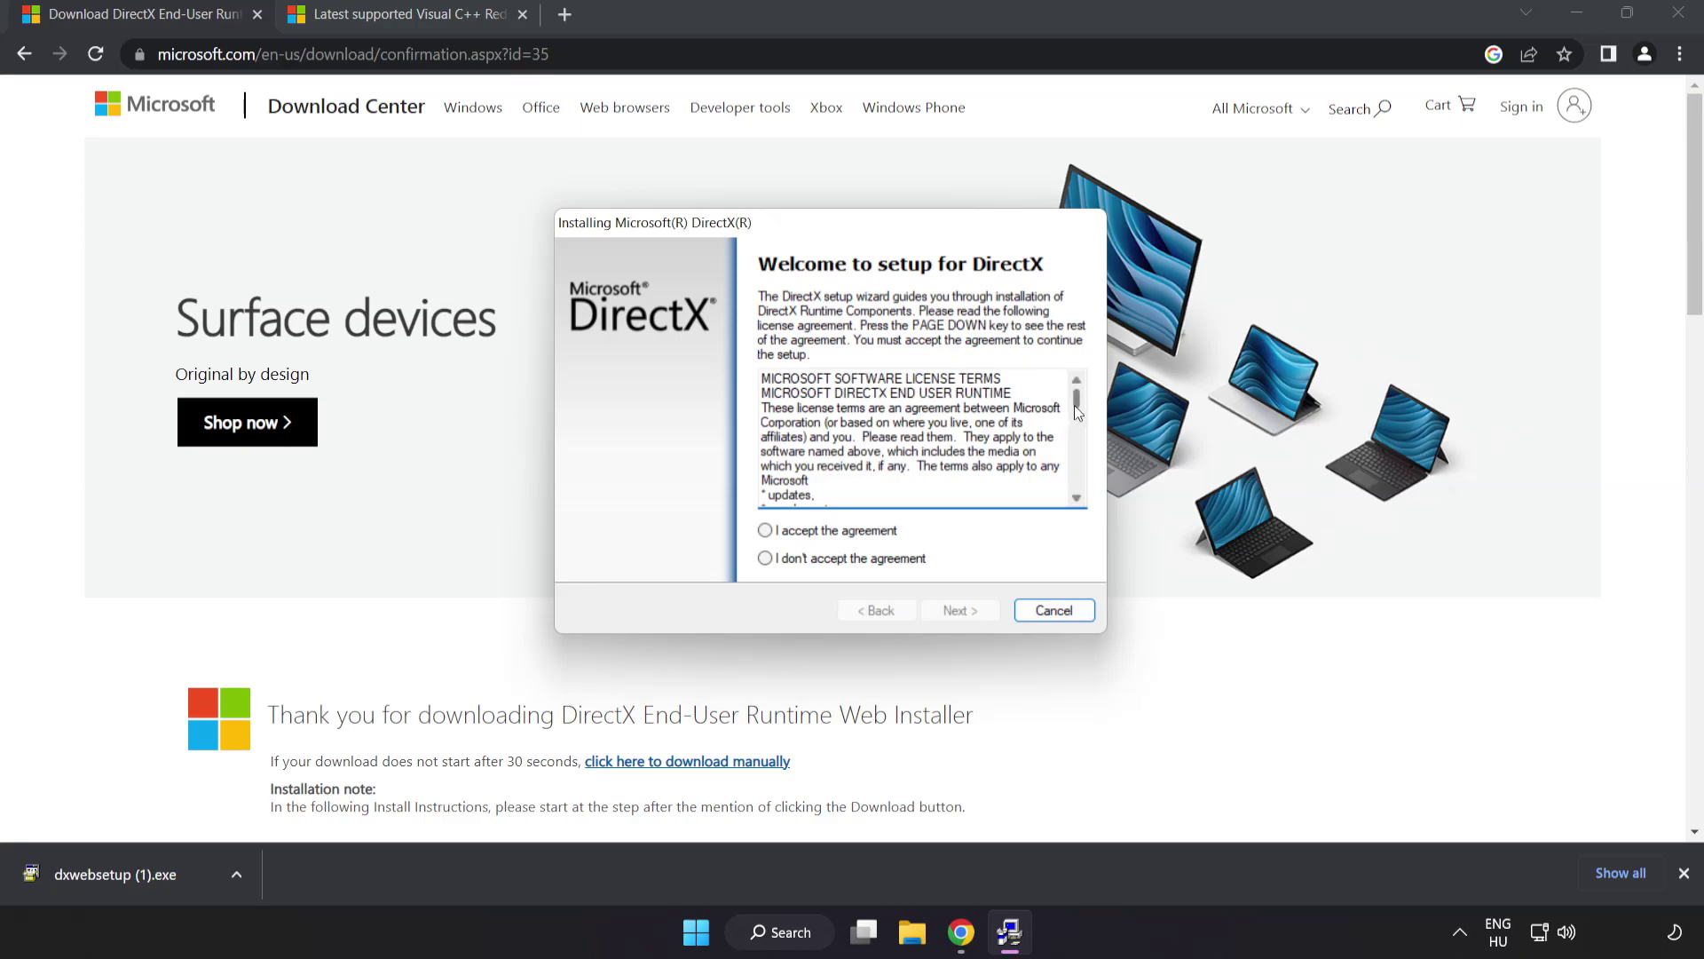
drag(1076, 413, 1076, 486)
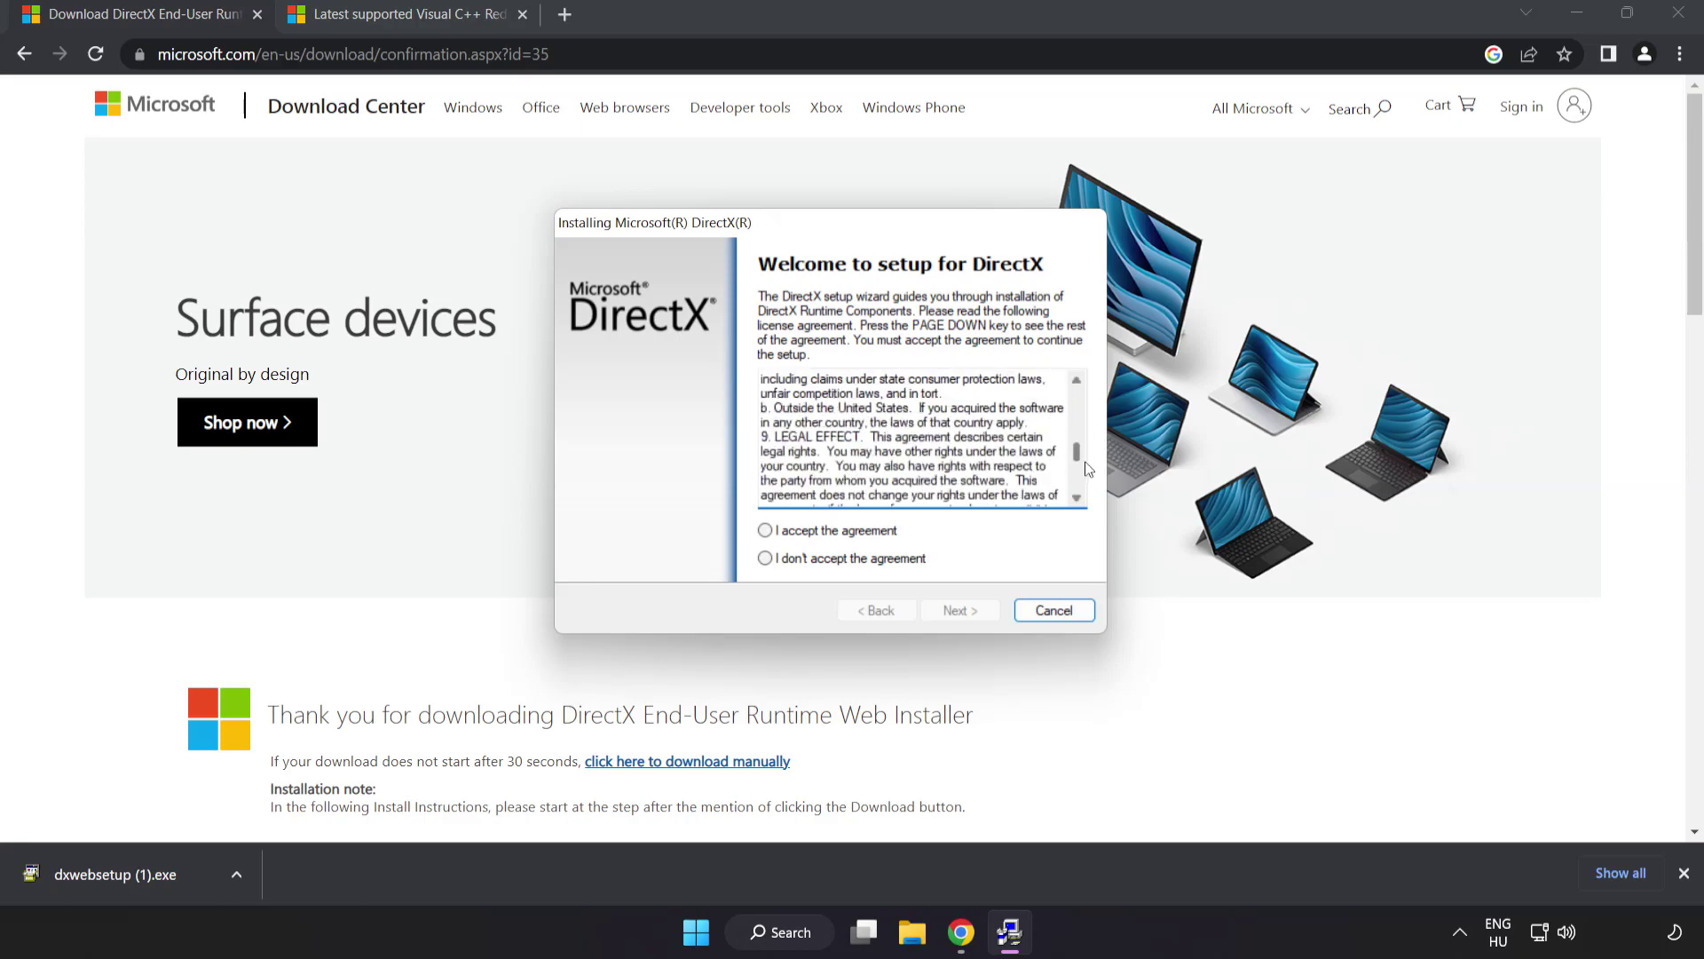
click(797, 533)
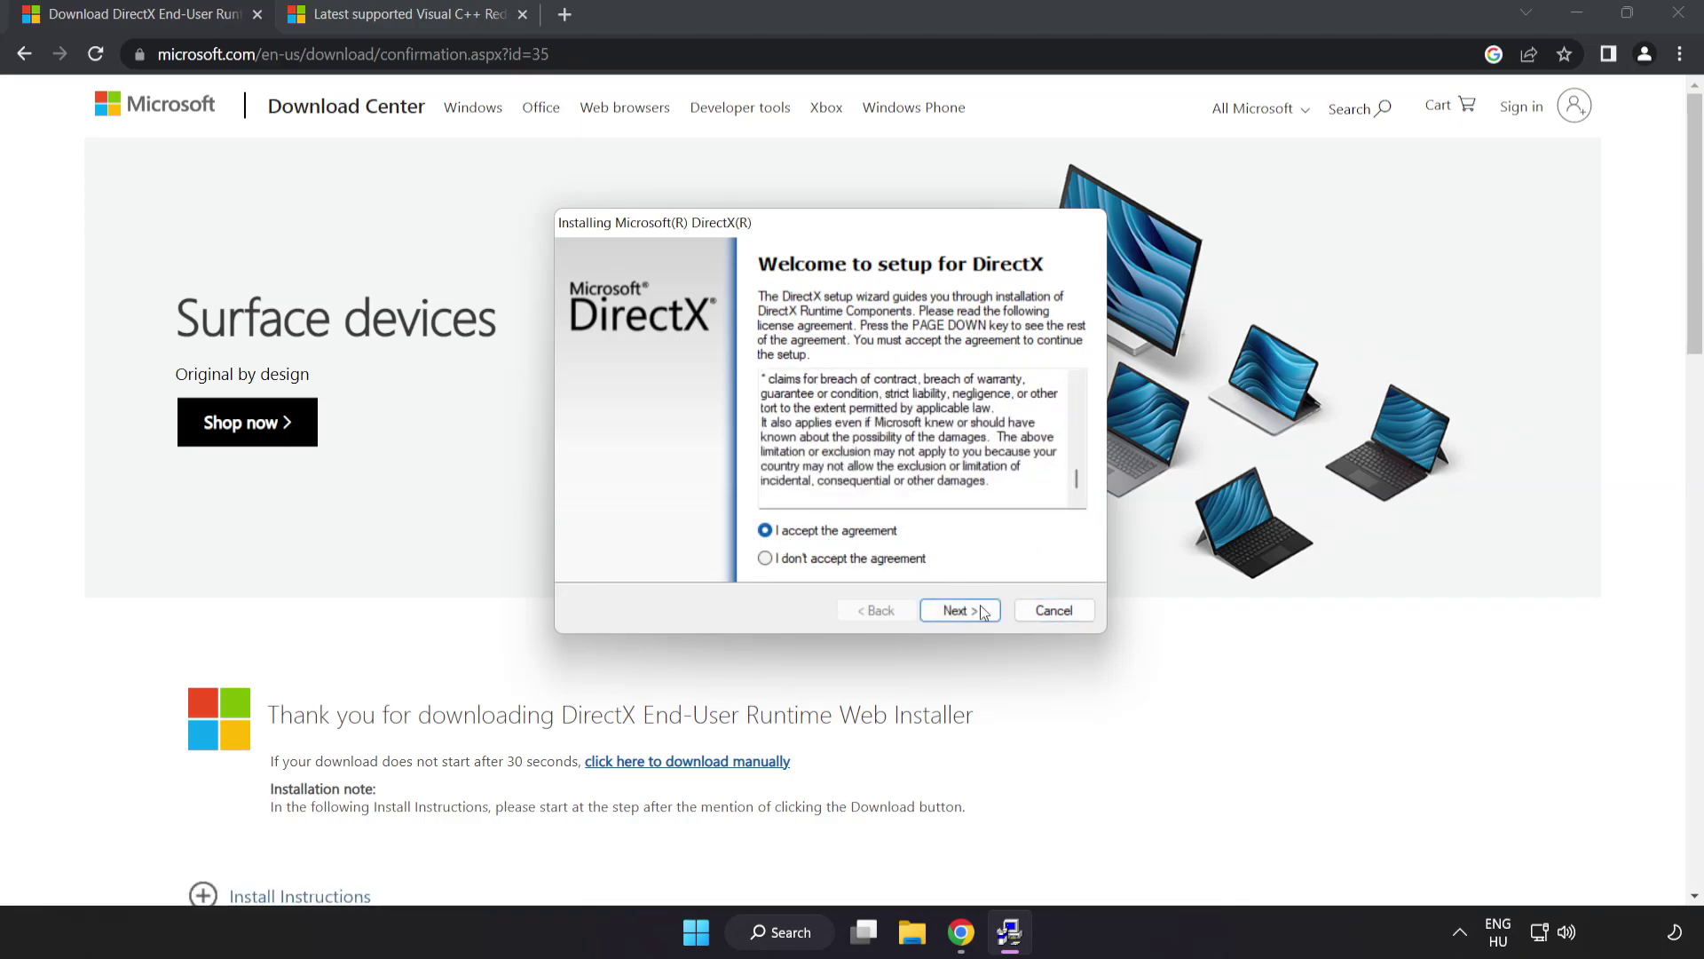
click(959, 612)
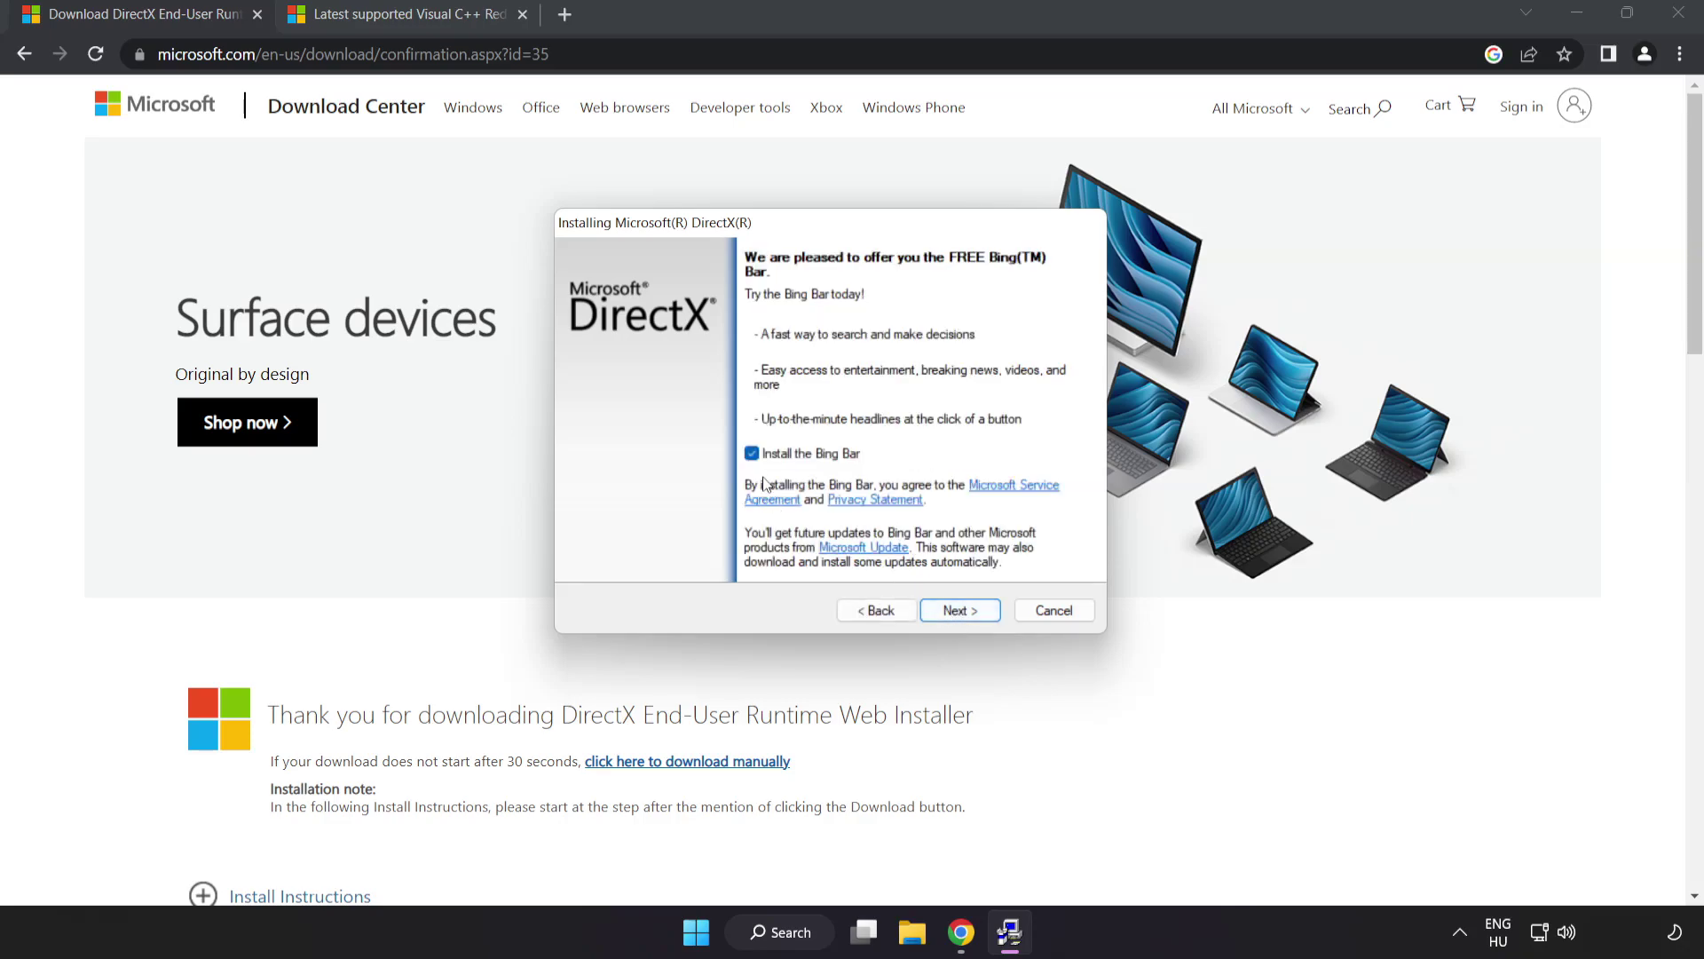
Install the DirectX components with the Bing Bar declined, then close the finished installer.
click(753, 453)
click(966, 611)
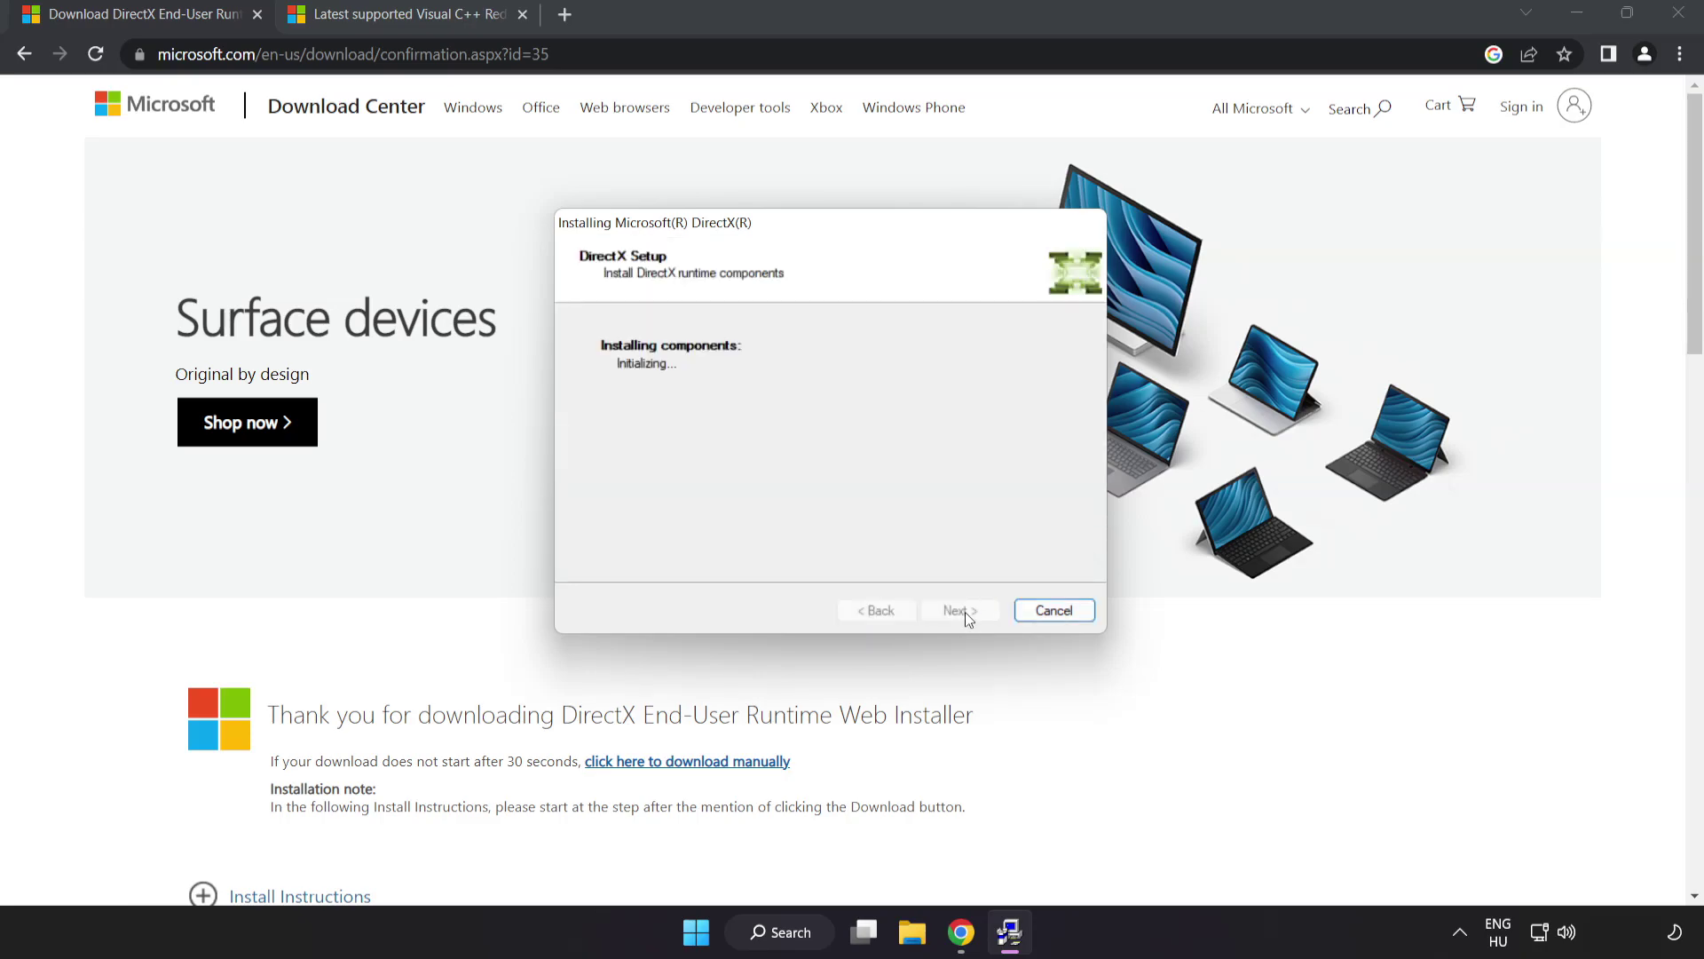
click(959, 616)
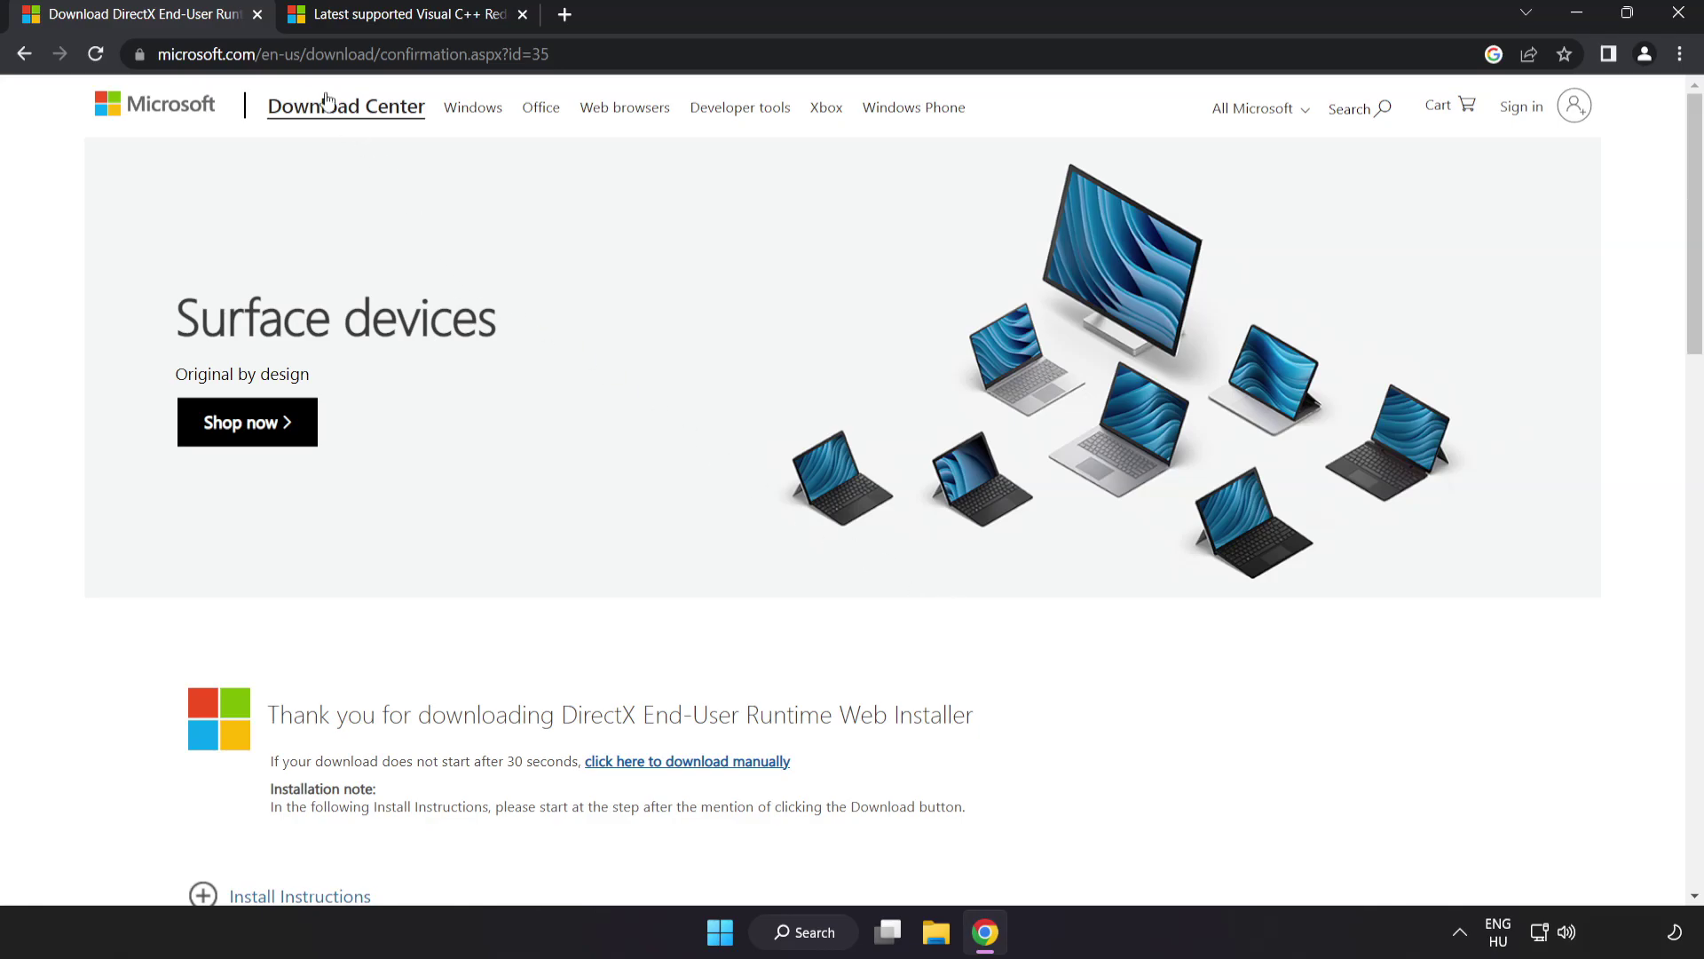
Download the ARM64, x86 and x64 Visual C++ 2015–2022 redistributables from the Microsoft page.
click(259, 16)
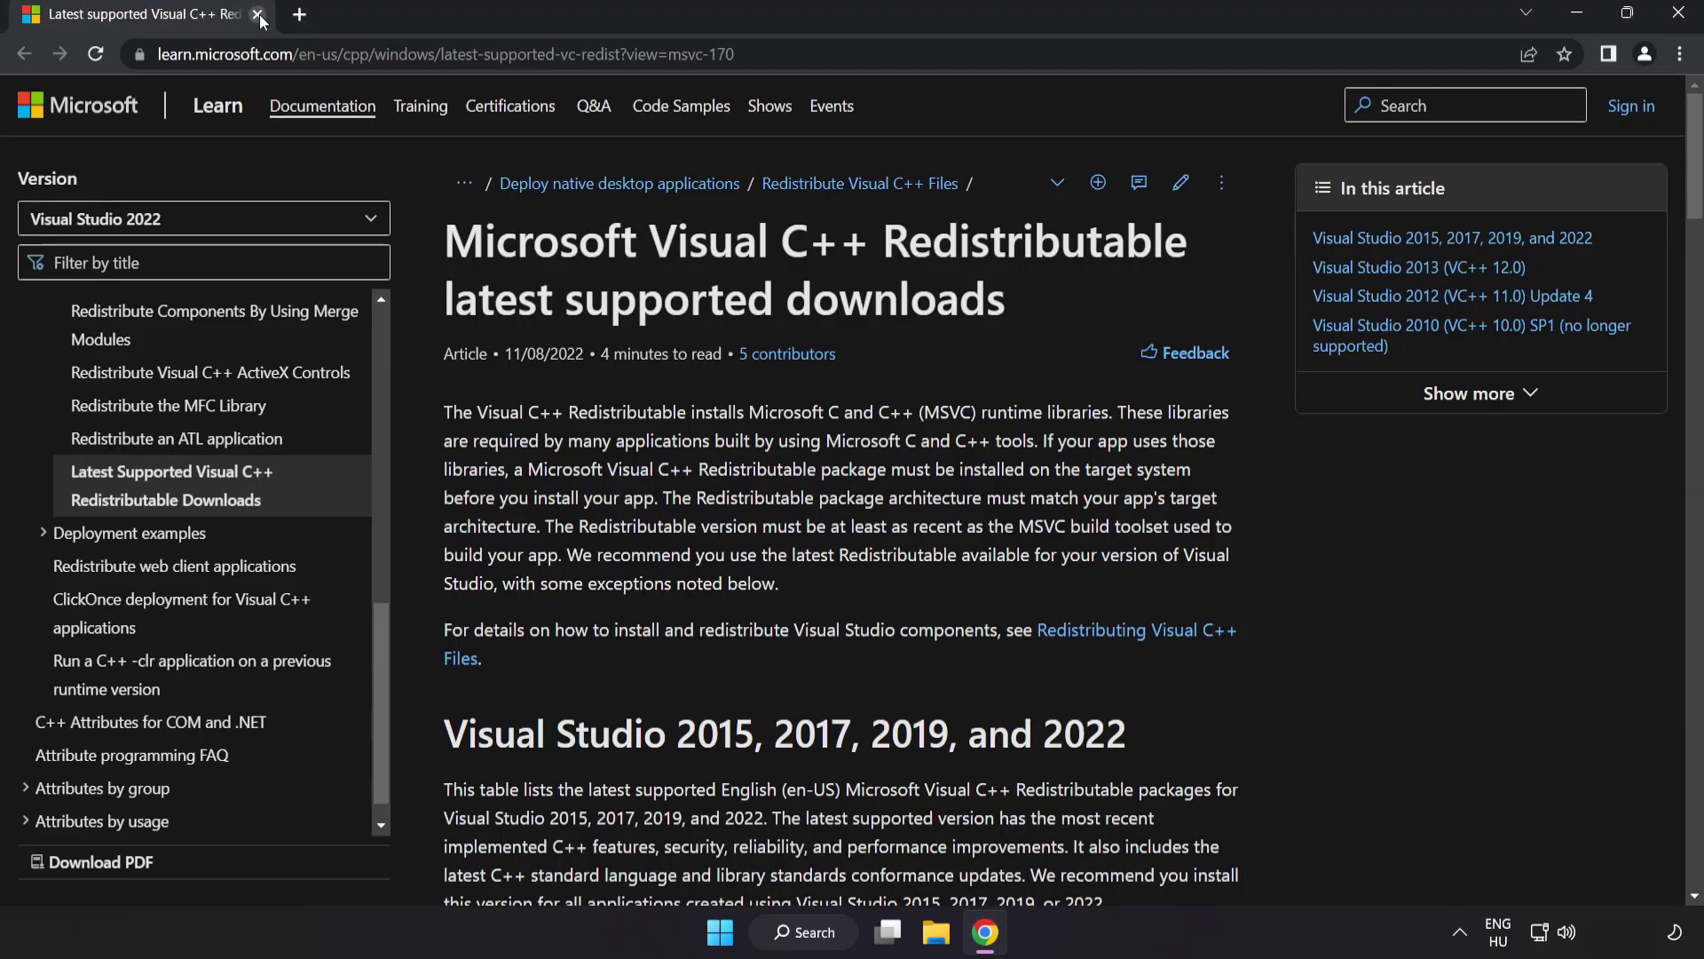
click(766, 54)
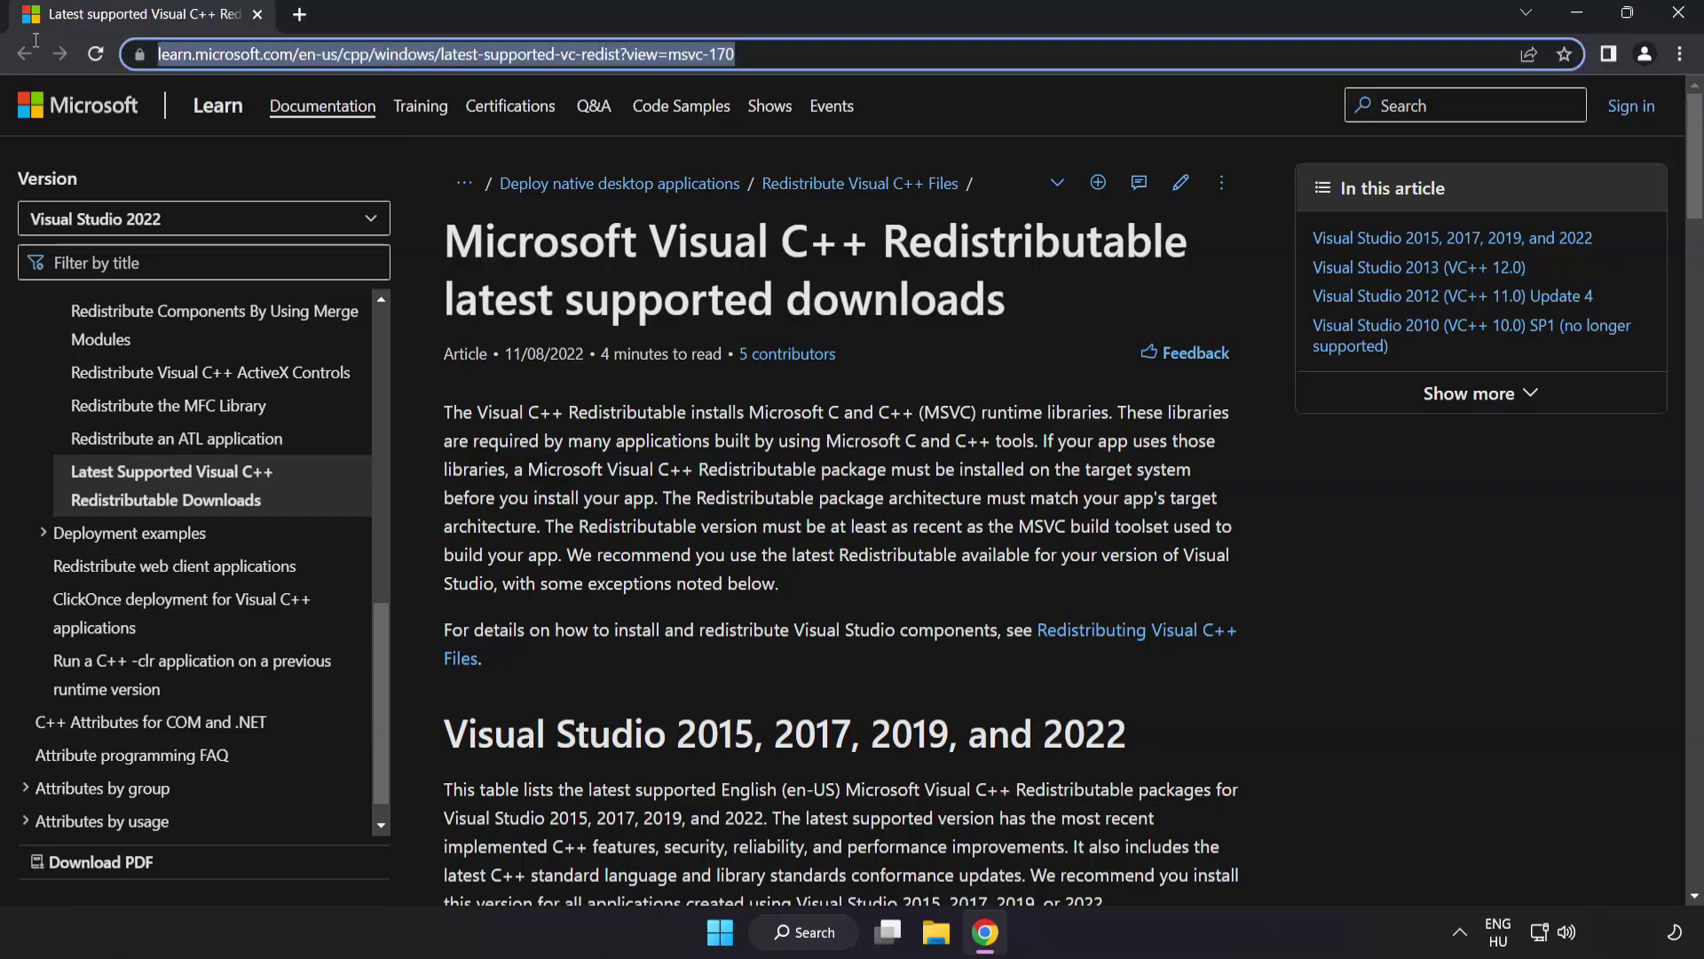
click(786, 53)
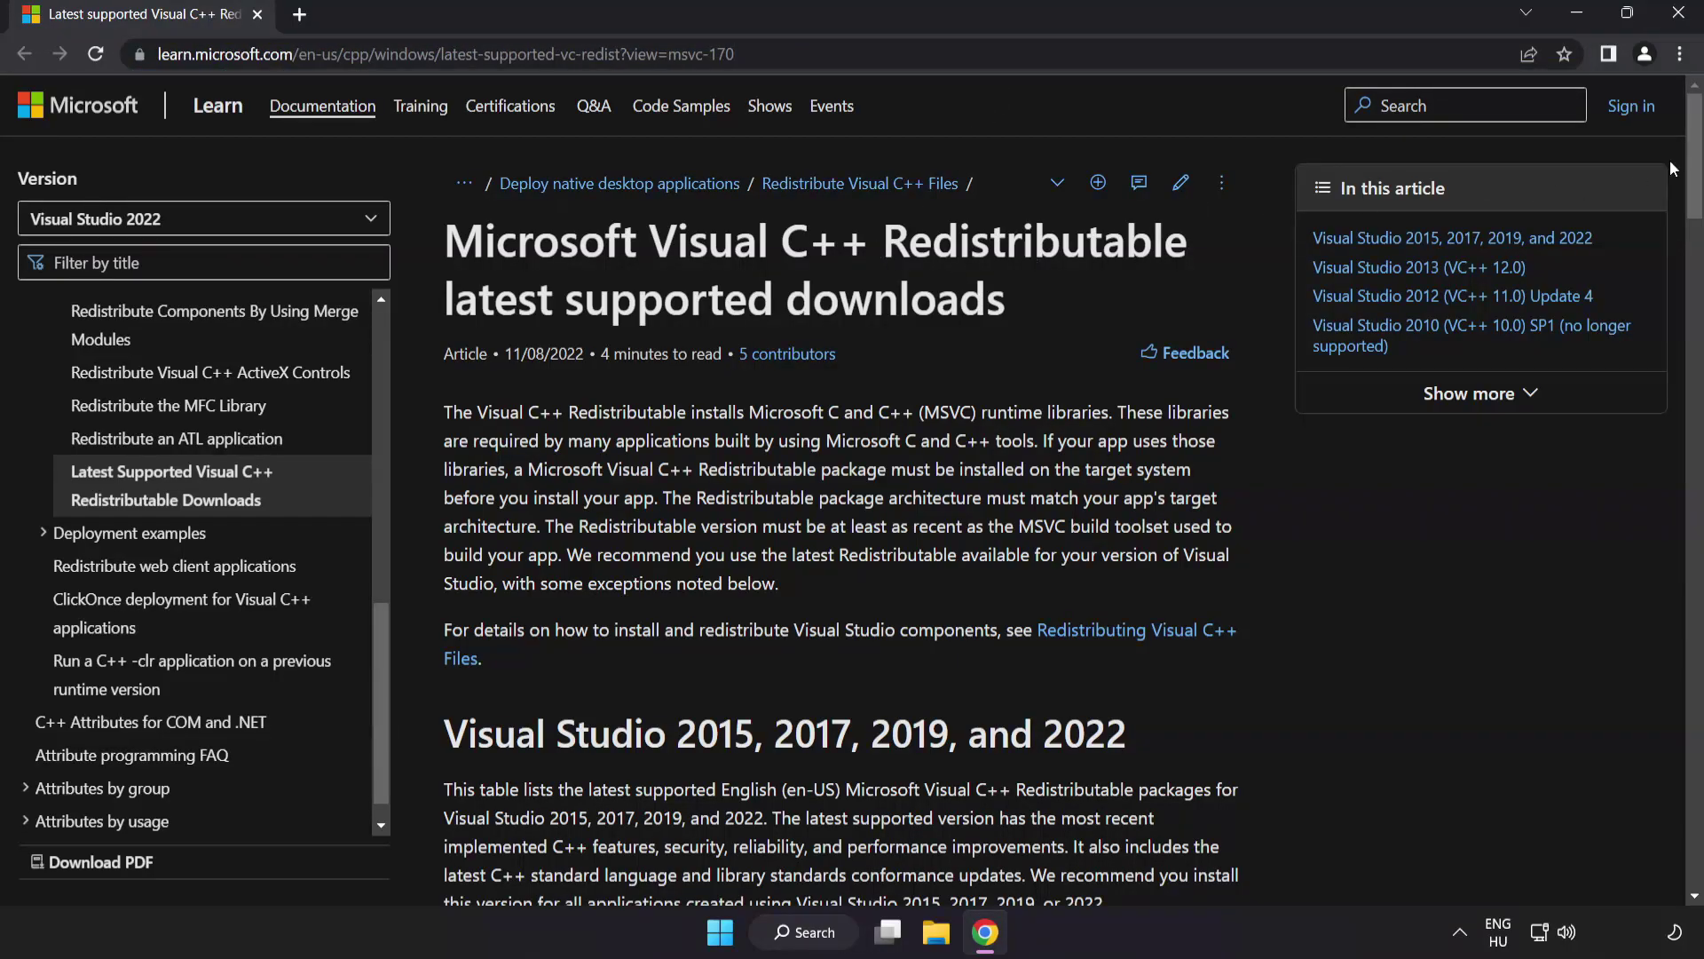
drag(1693, 165, 1685, 218)
scroll(885, 423, down, 3)
scroll(885, 424, up, 1)
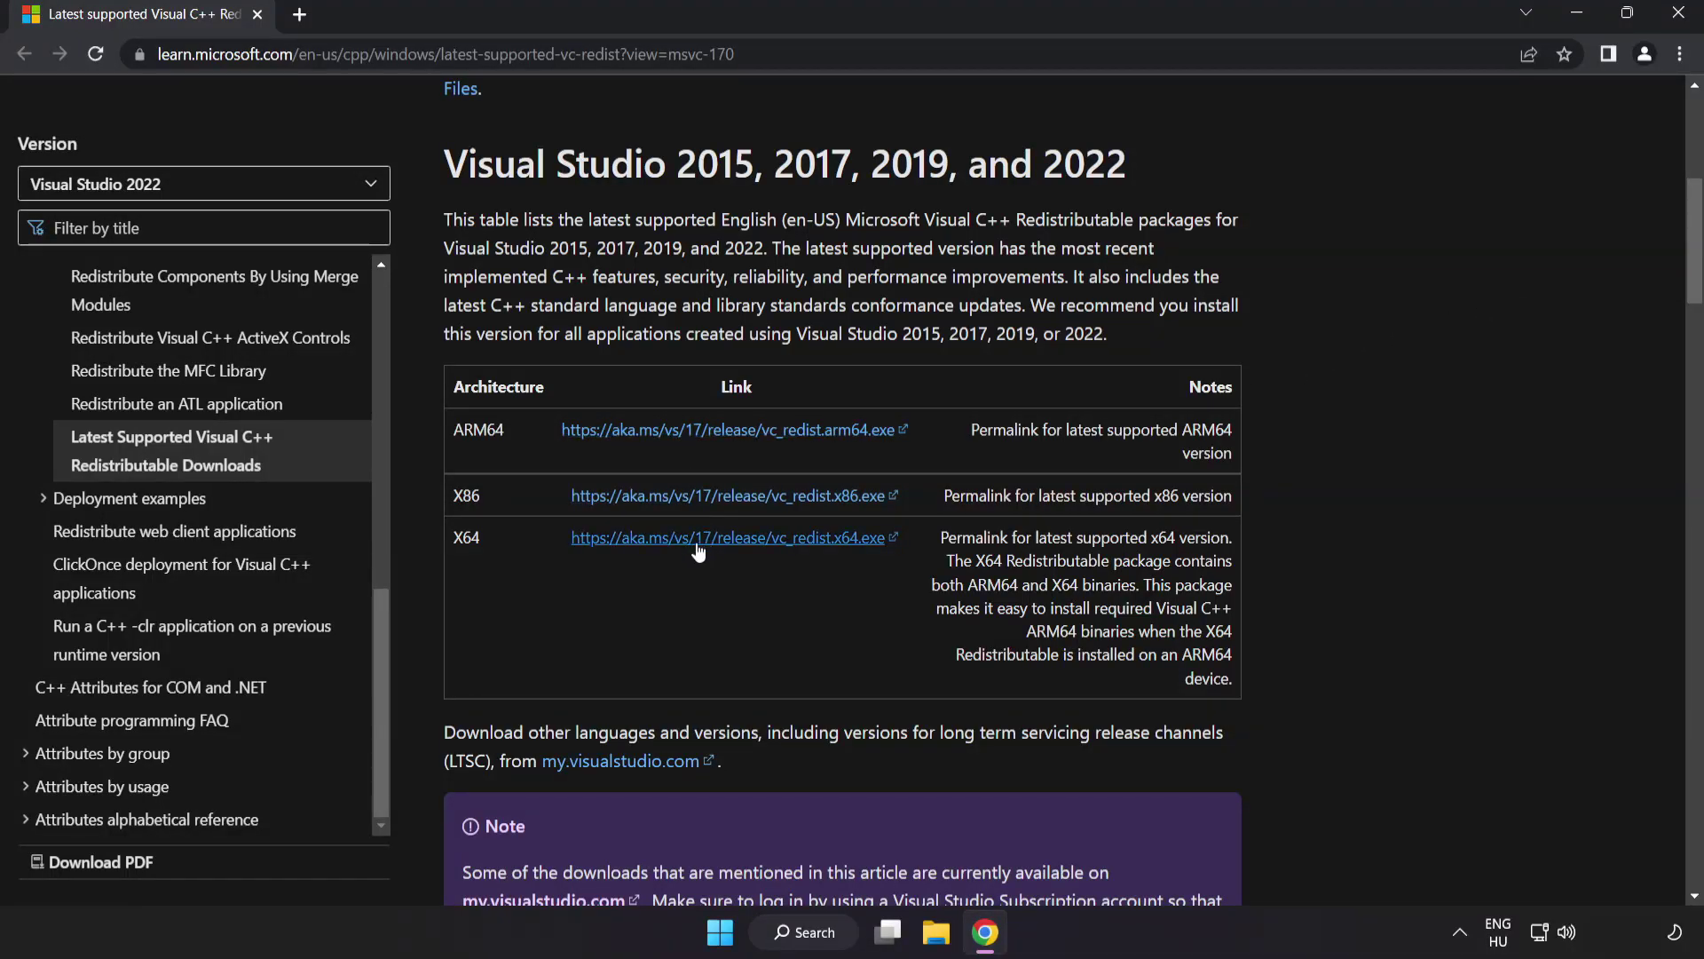
click(703, 441)
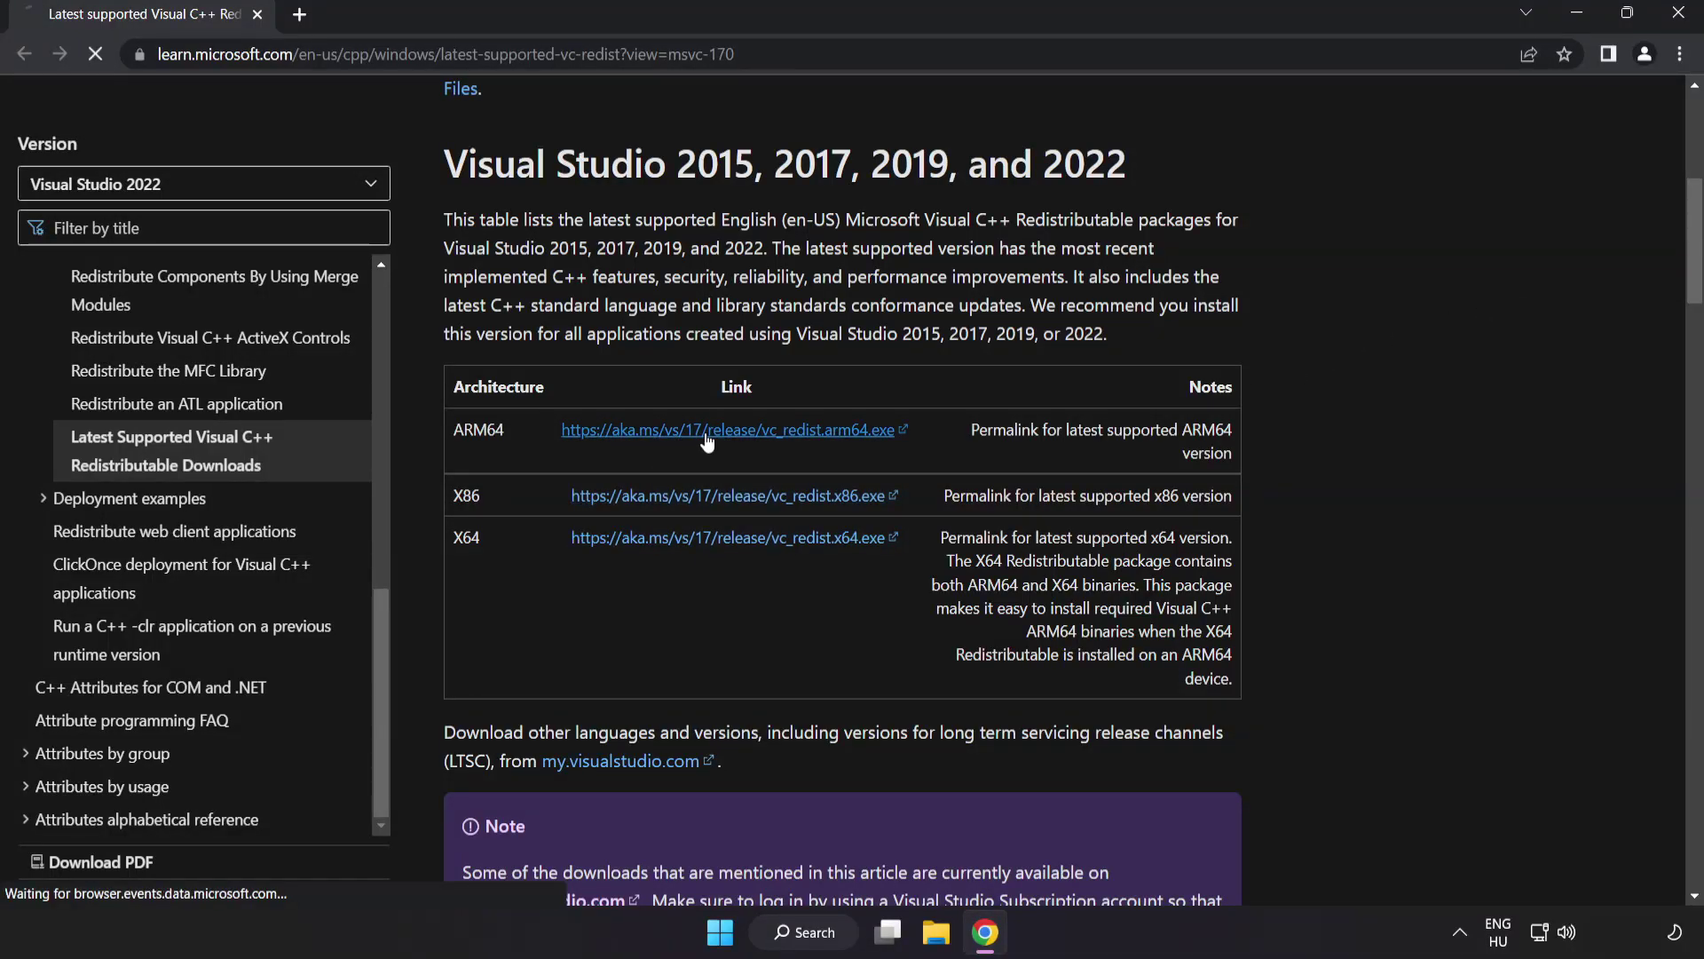
click(718, 496)
click(733, 546)
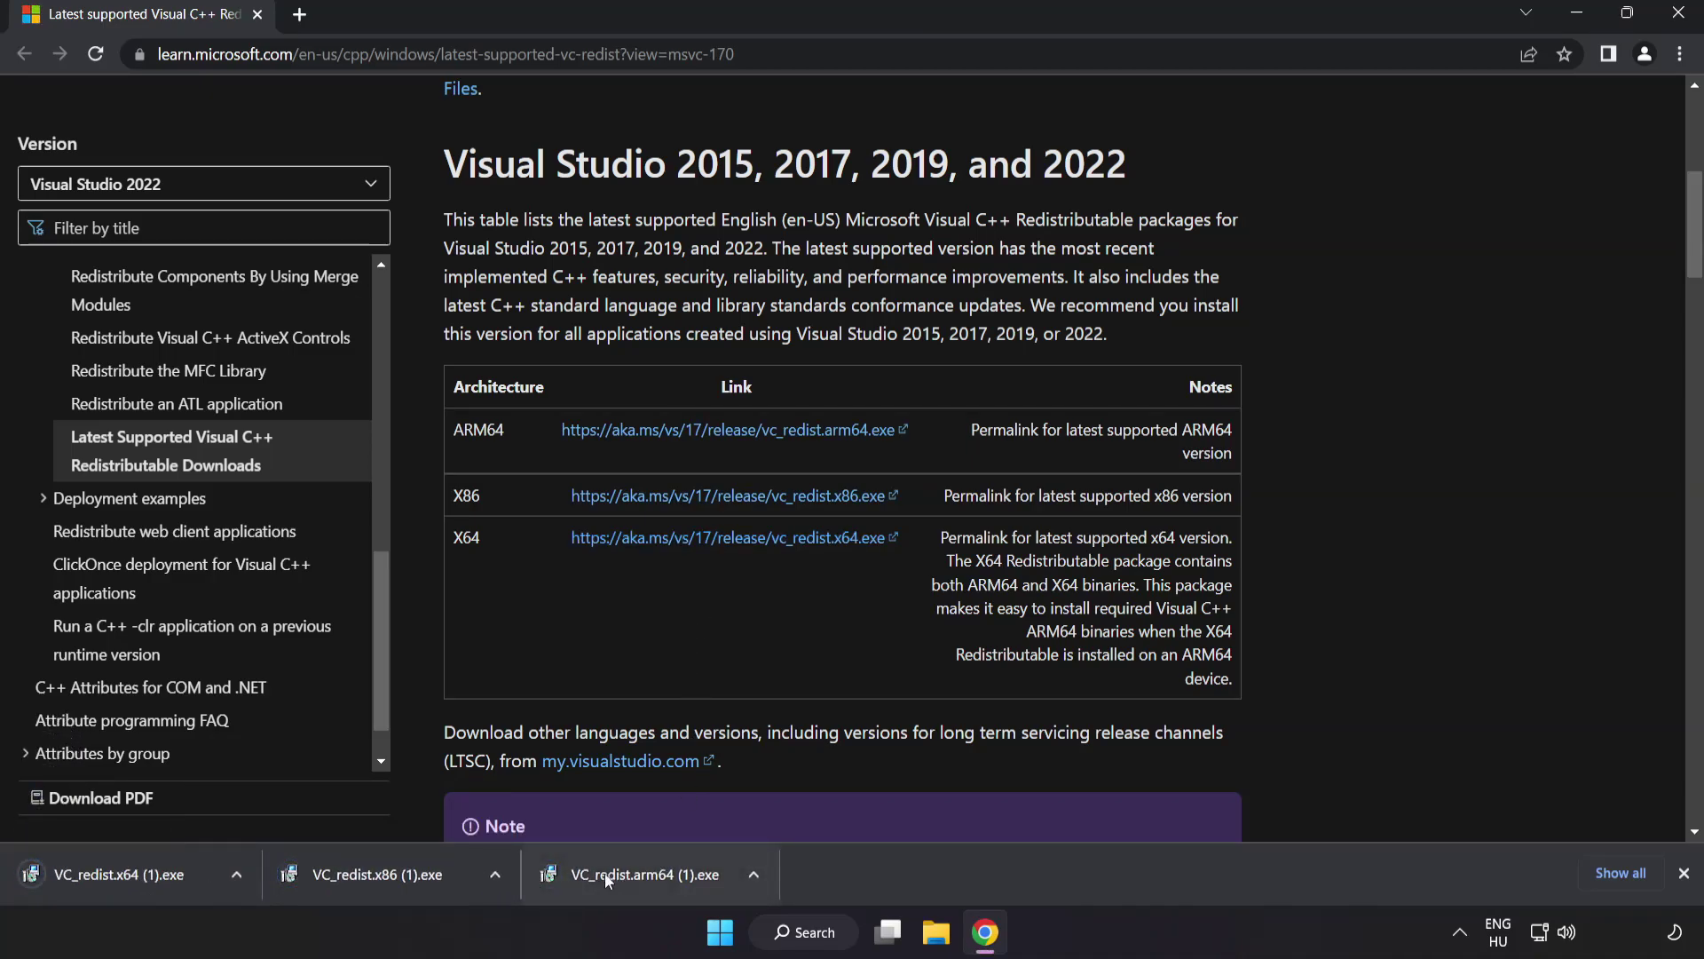
Launch the downloaded ARM64 redistributable installer from Chrome's download shelf.
click(640, 877)
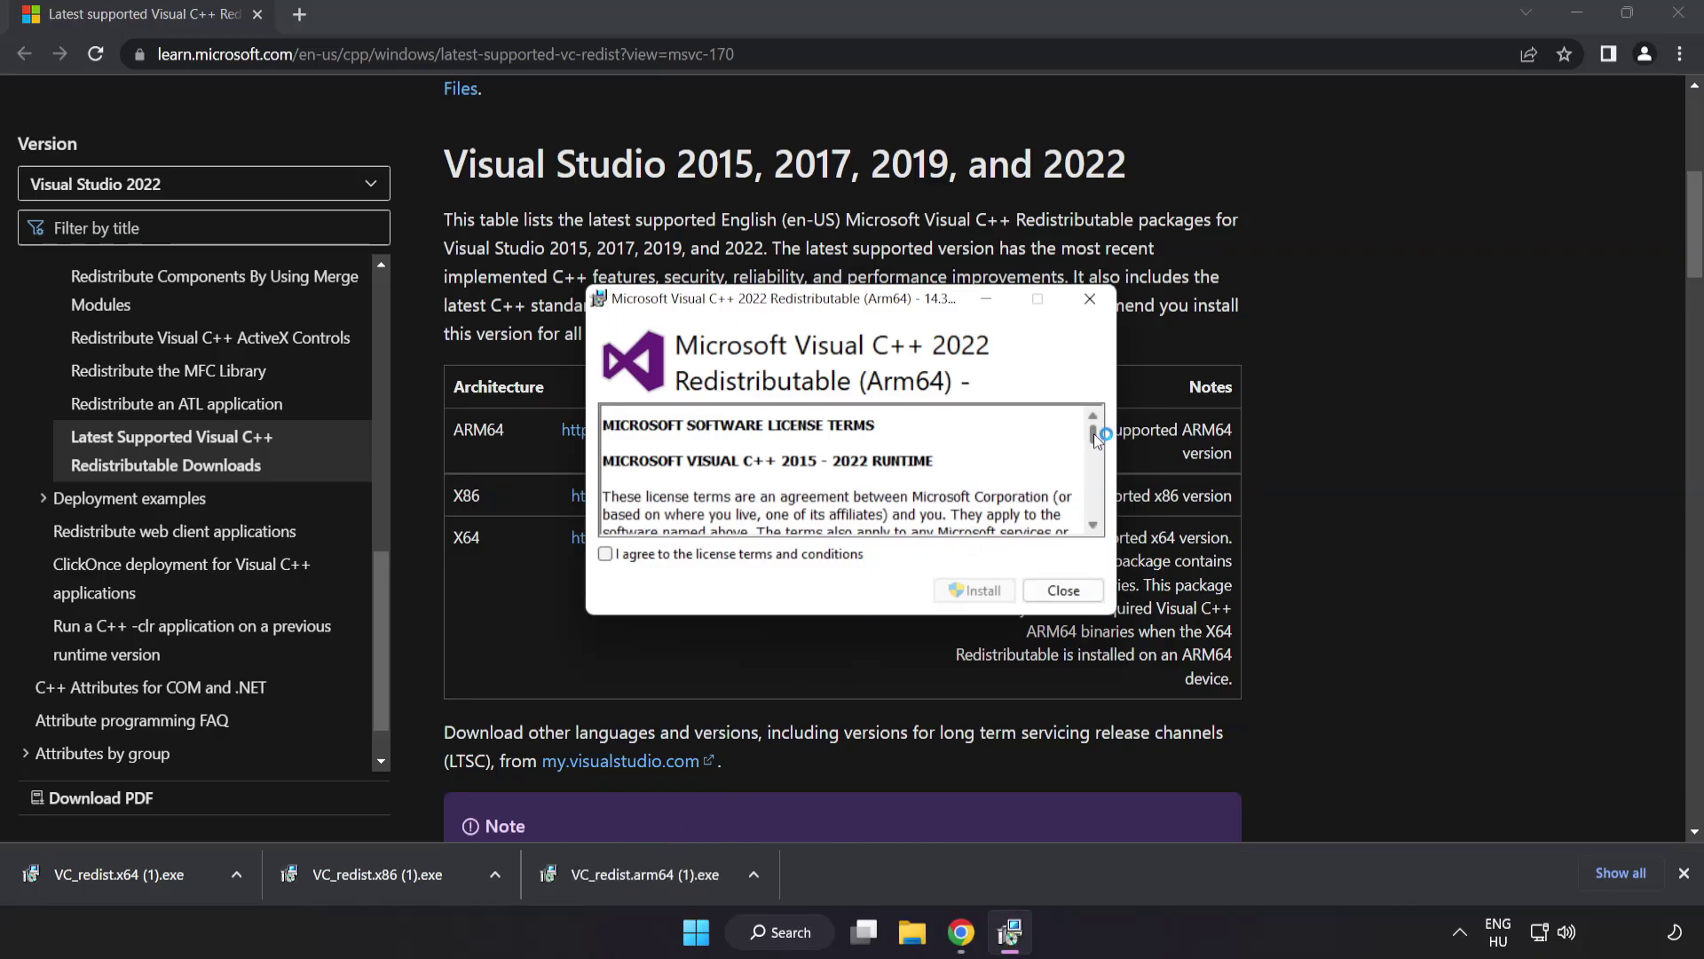
drag(1094, 433, 1093, 510)
Agree to the license and attempt the ARM64 redistributable install, dismissing its failure.
click(606, 554)
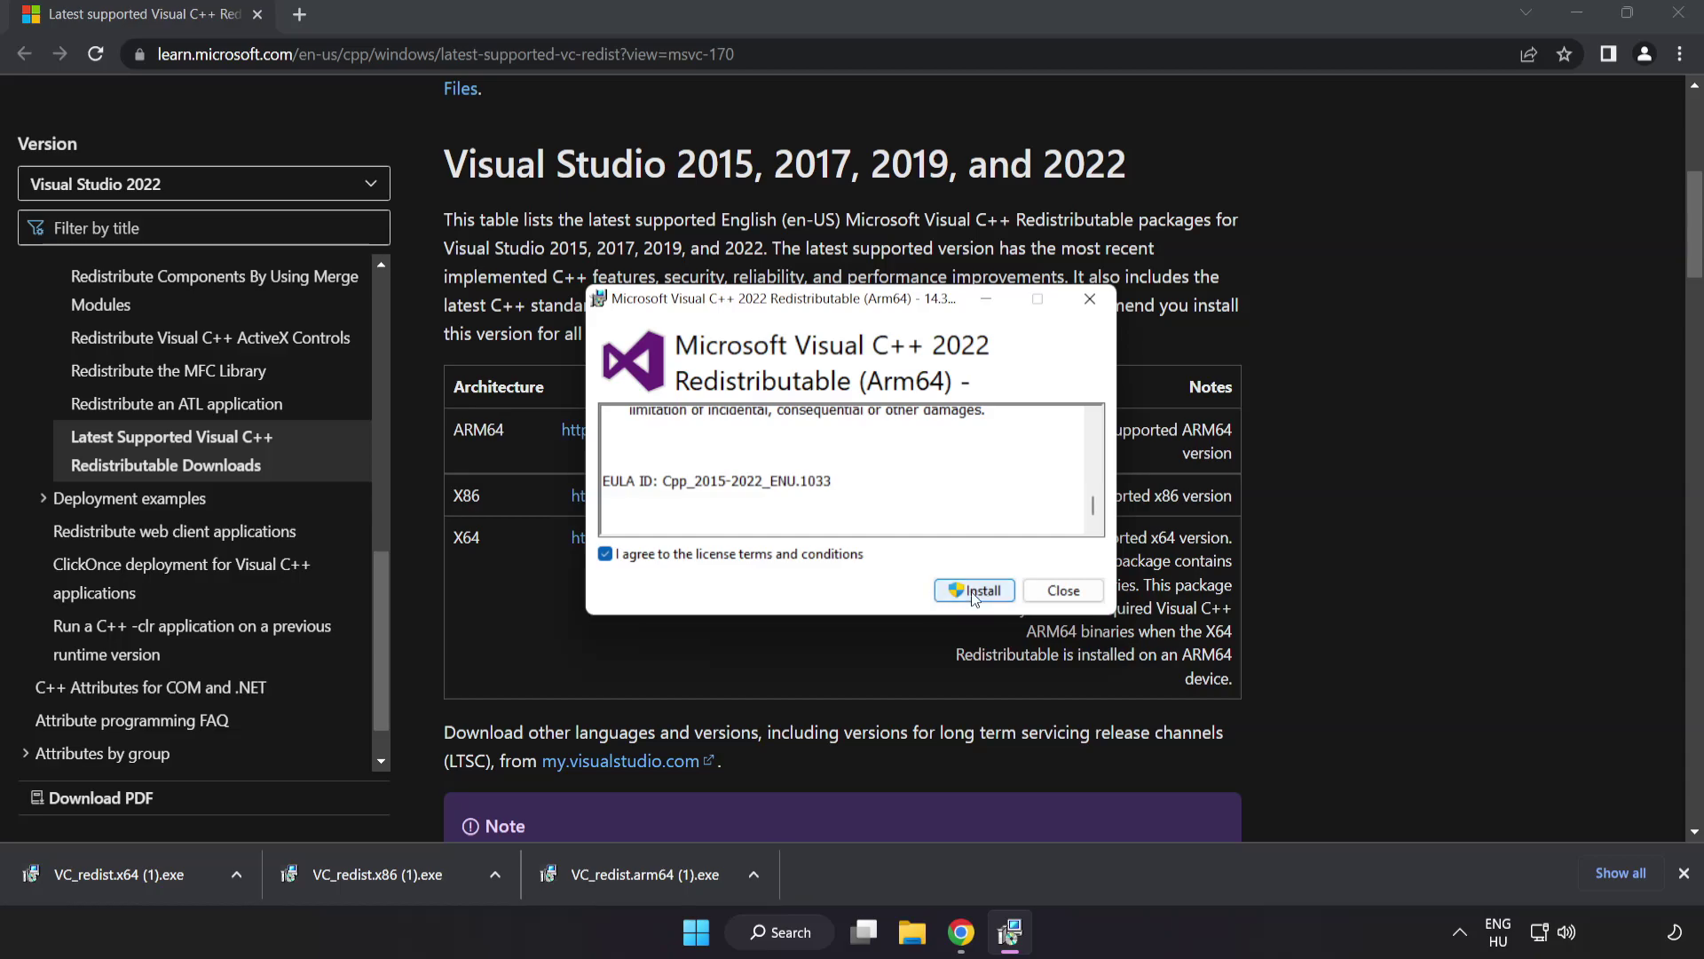
click(971, 592)
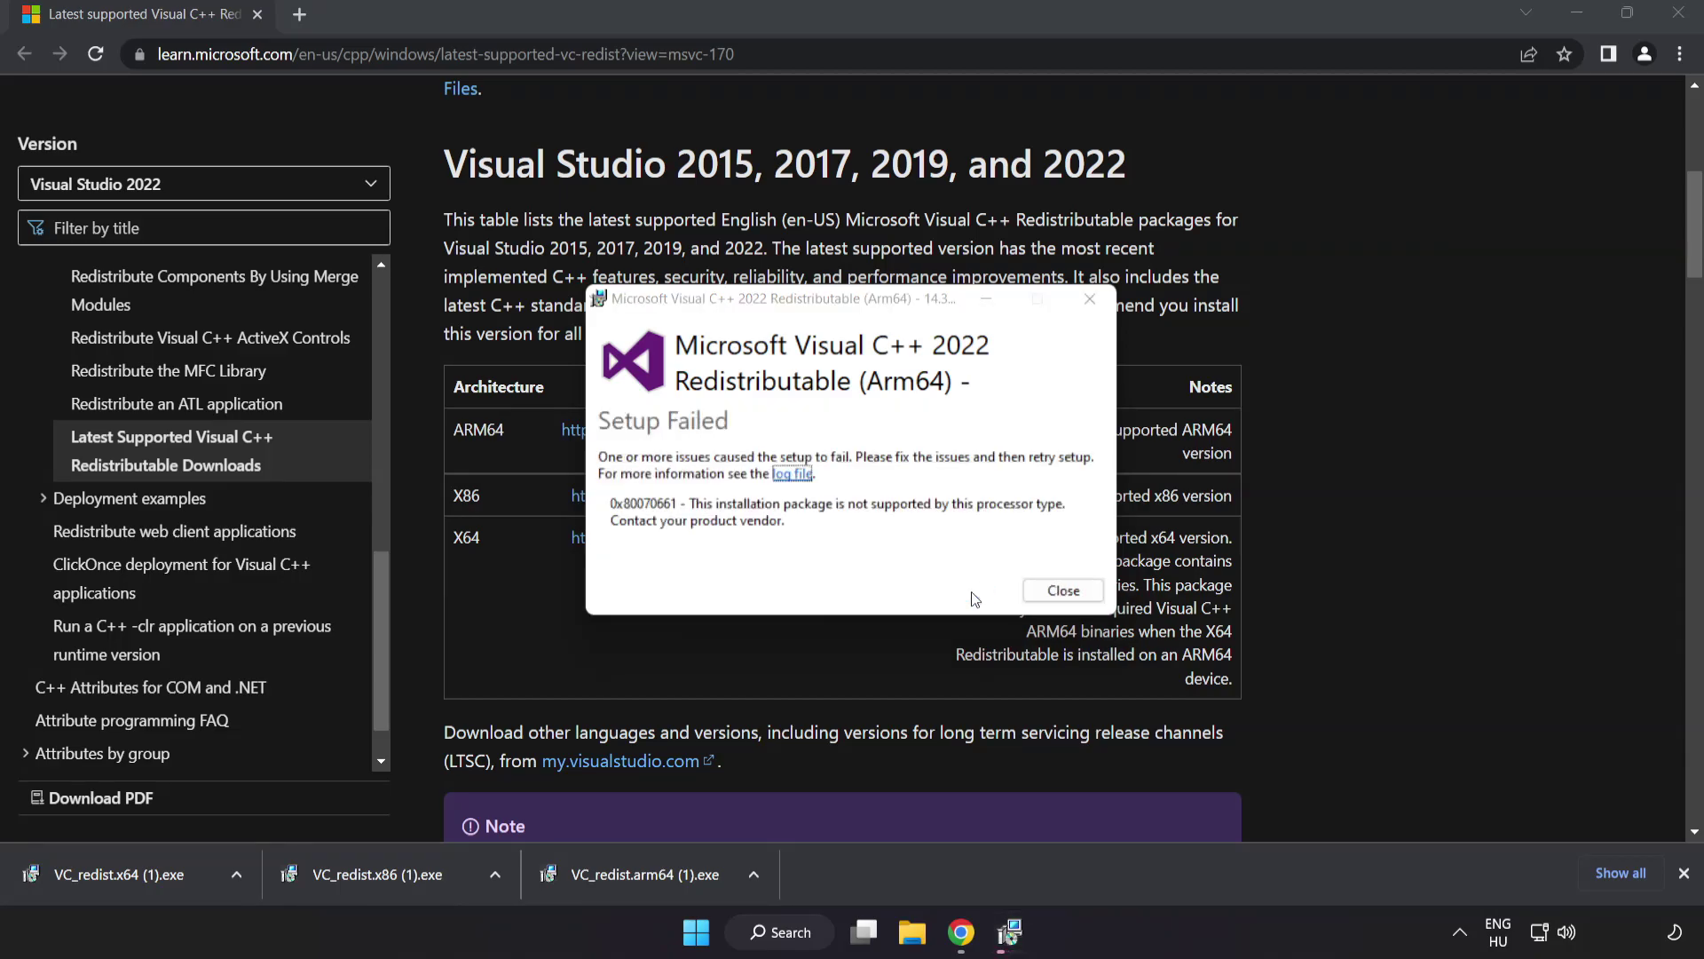
click(1061, 589)
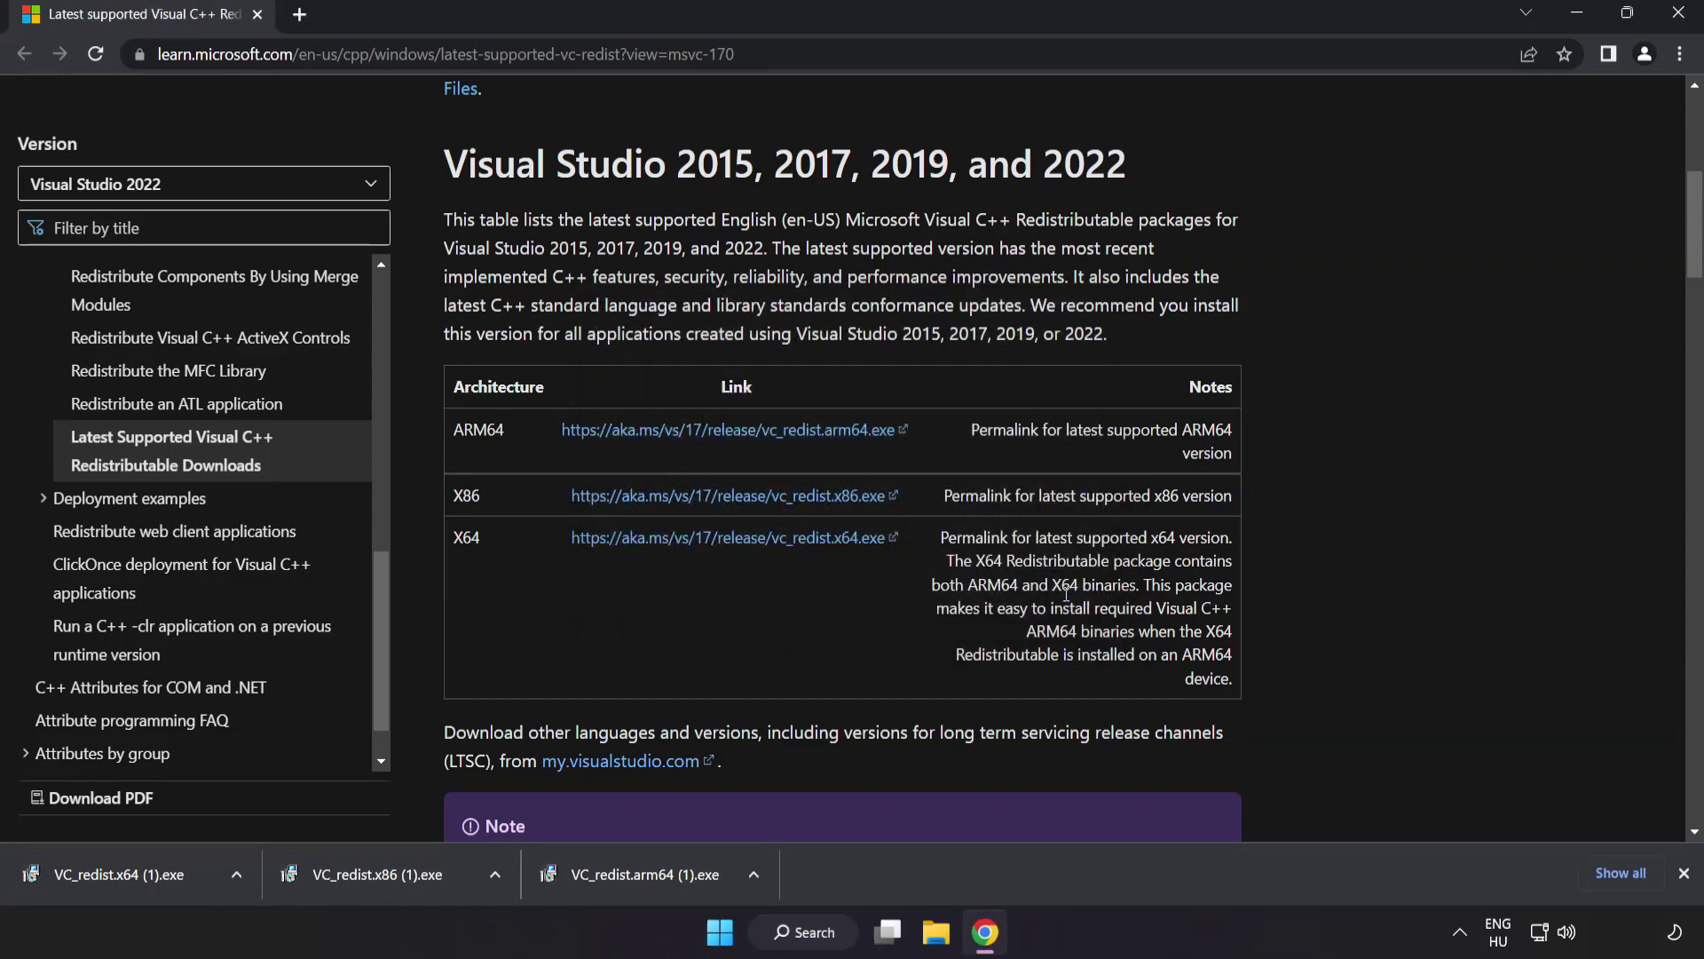
Install the x86 redistributable successfully, dismiss the failed x64 attempt, and close Chrome.
click(384, 877)
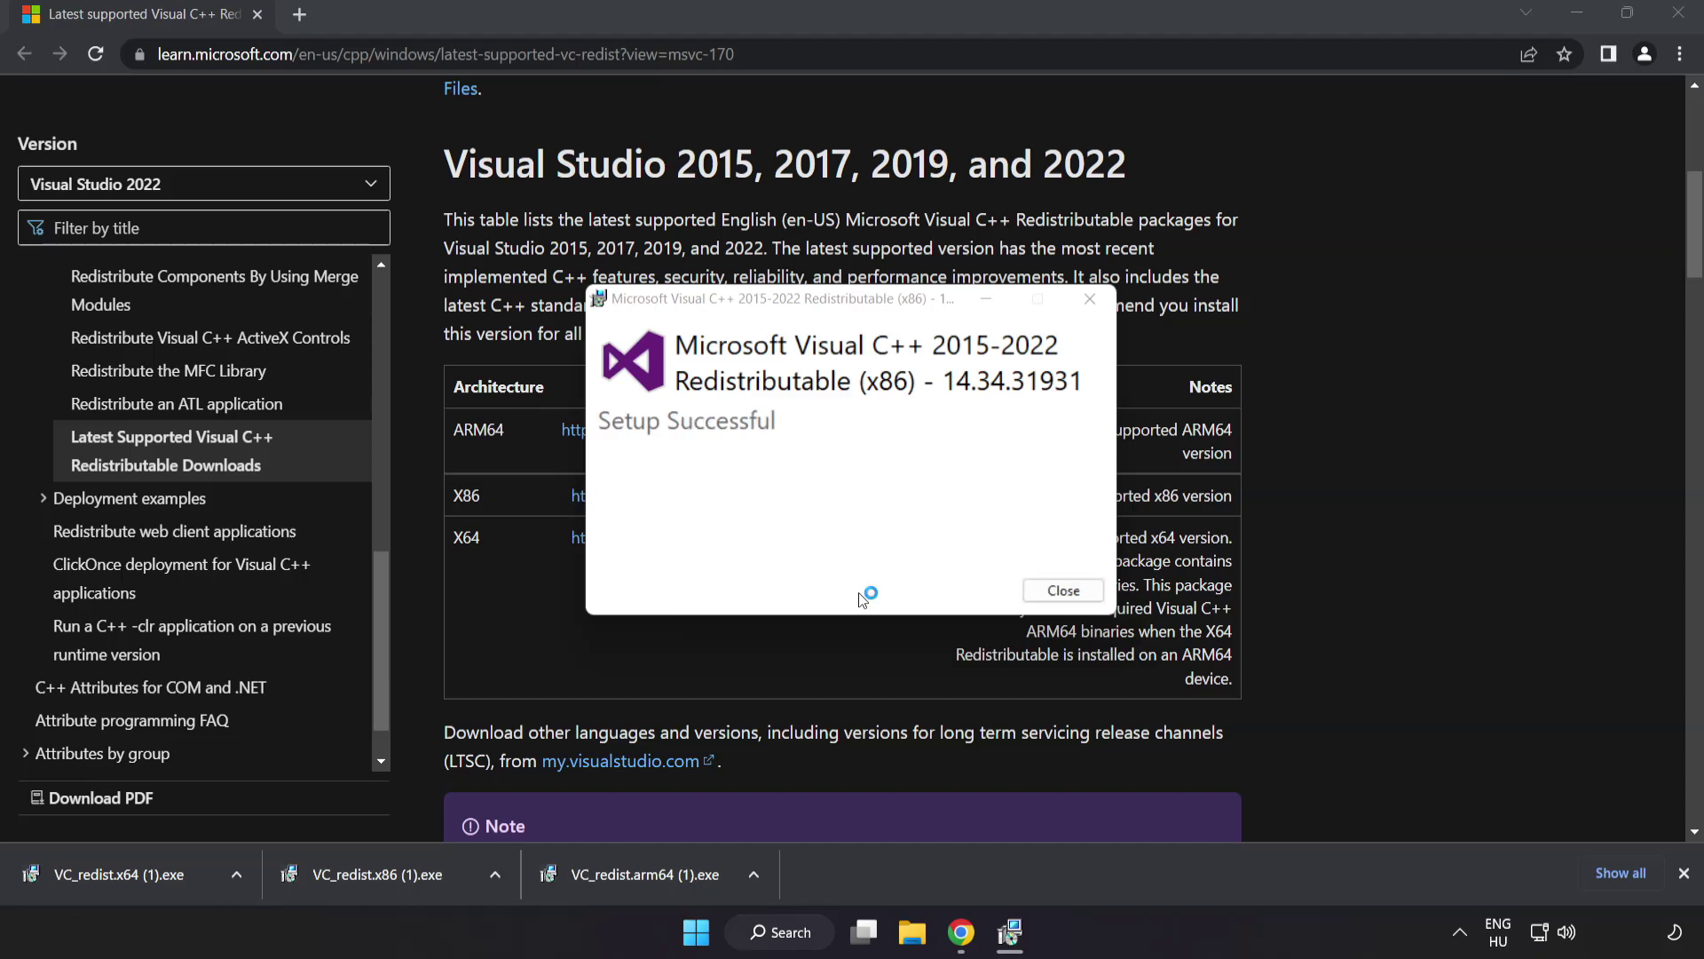
click(1059, 591)
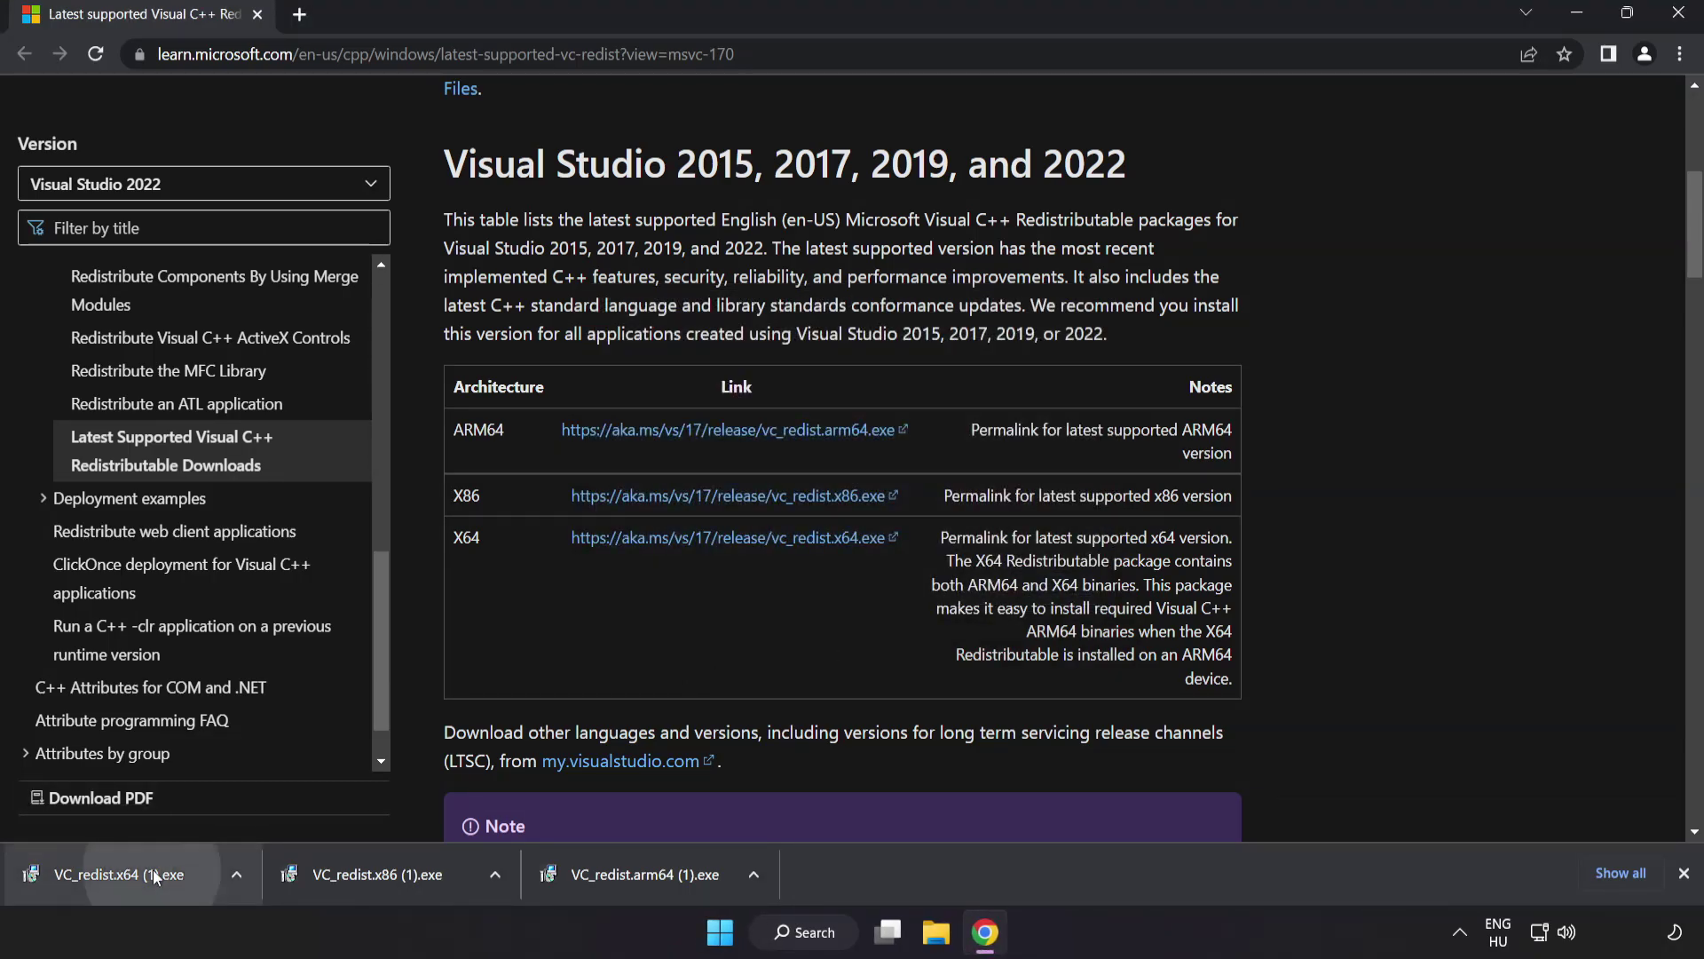
click(152, 874)
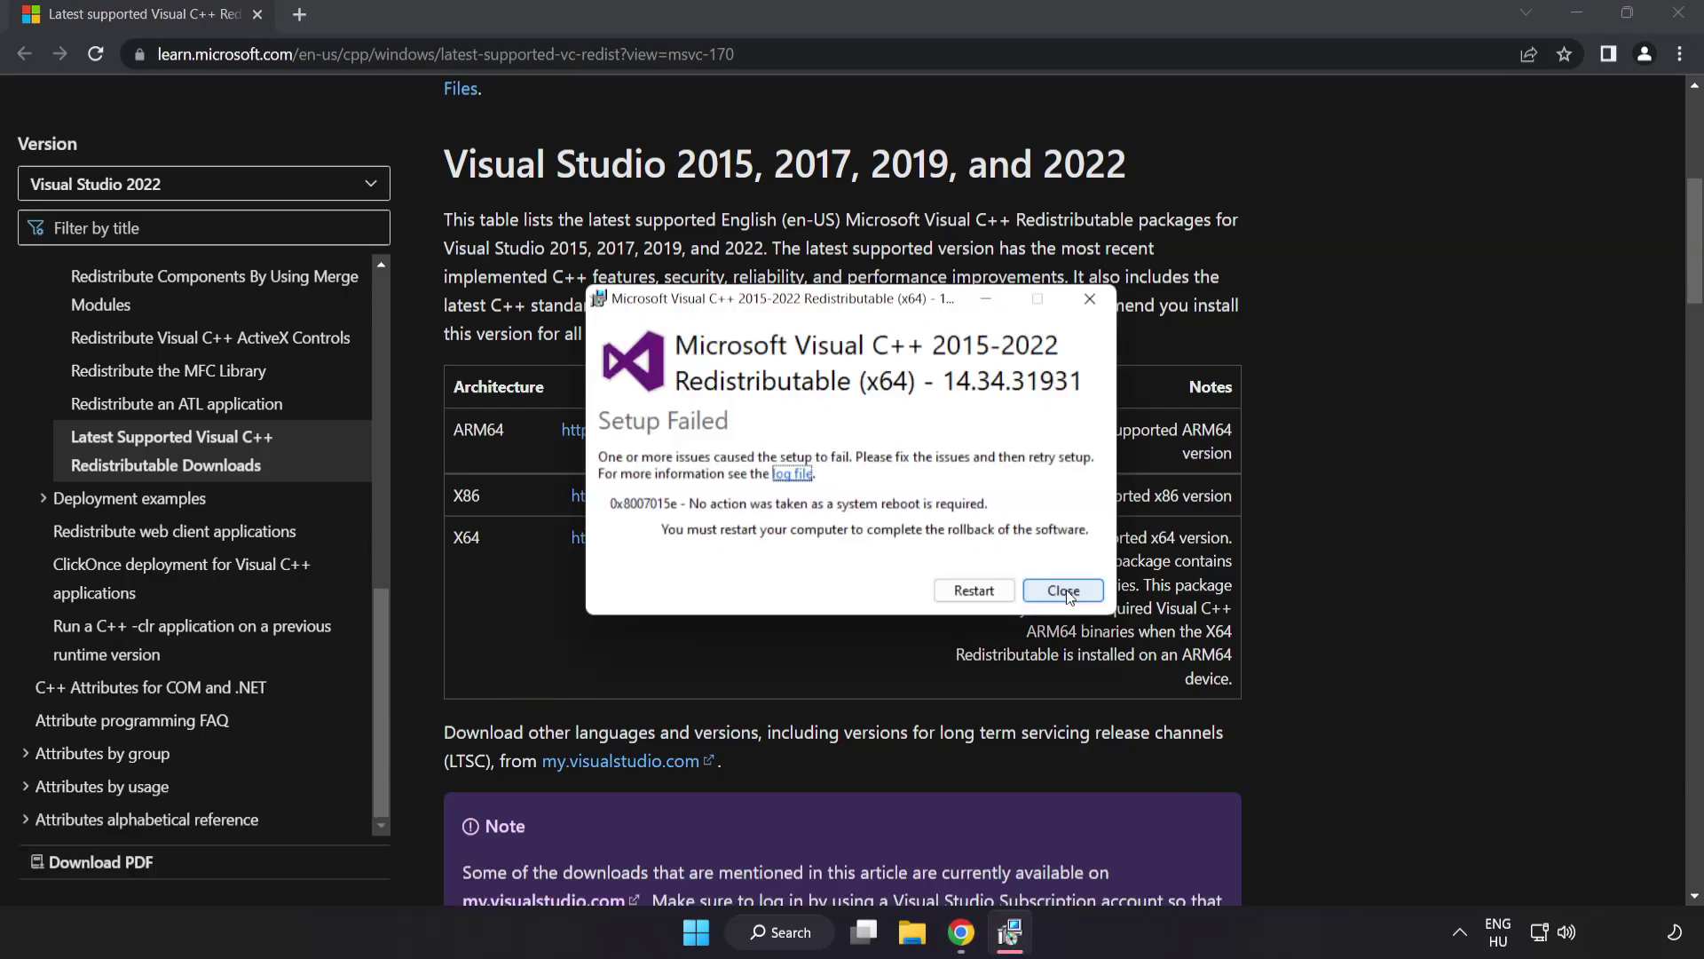
click(1065, 591)
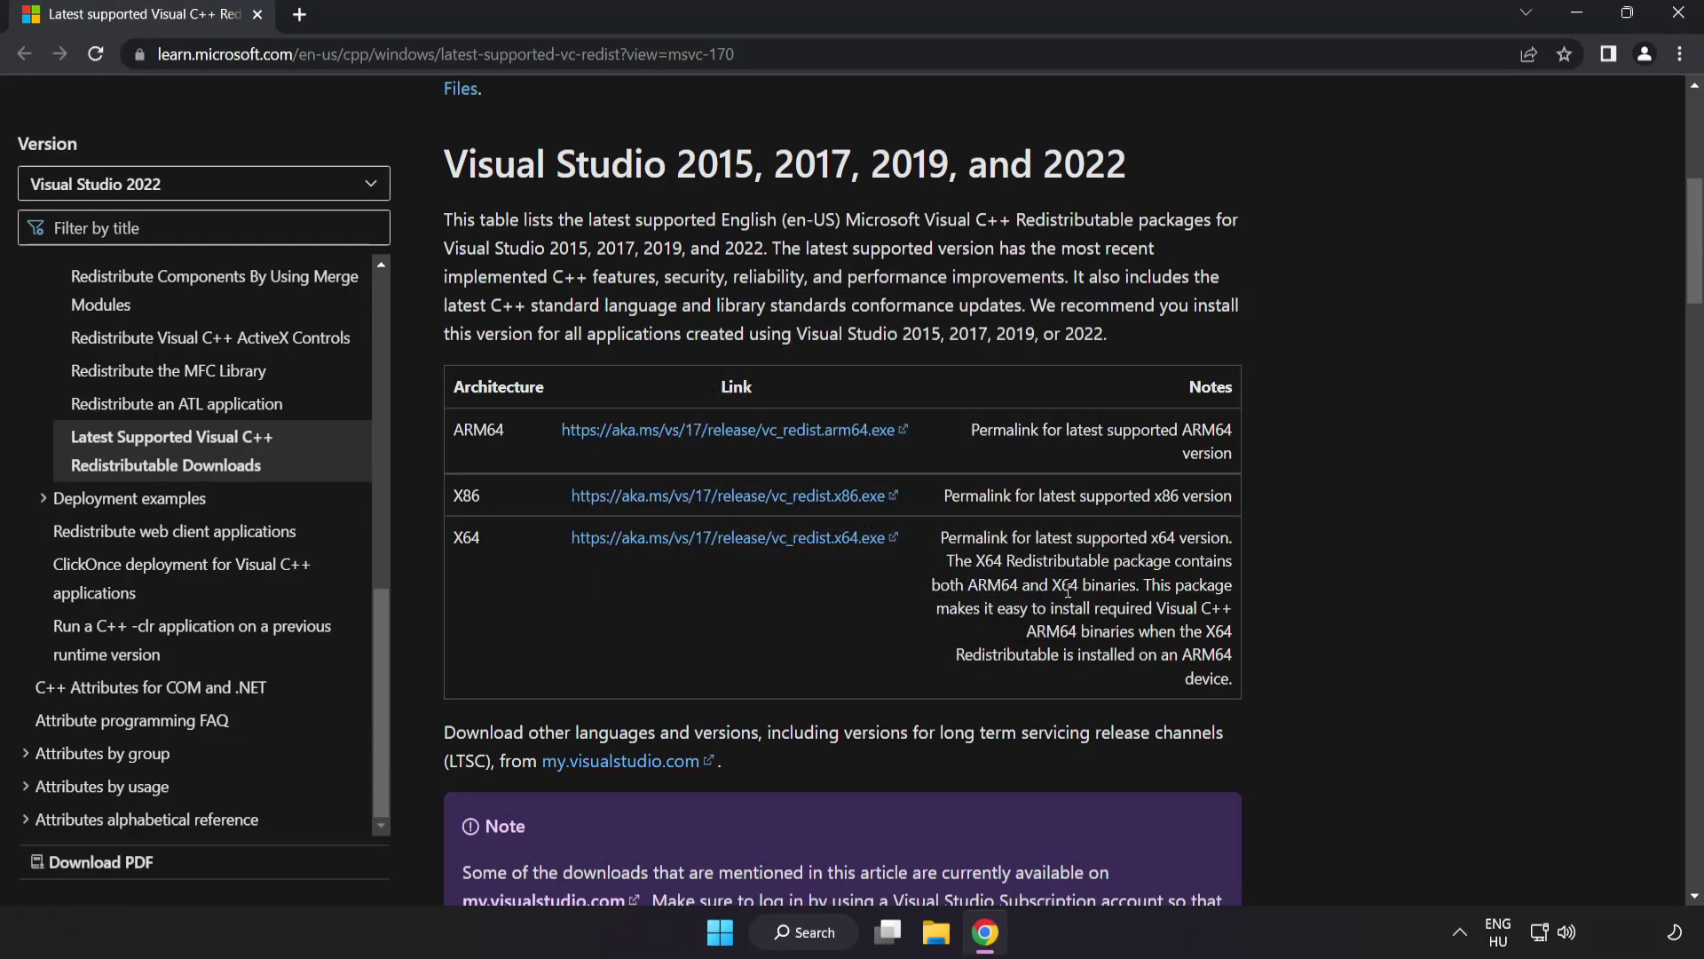
click(1677, 15)
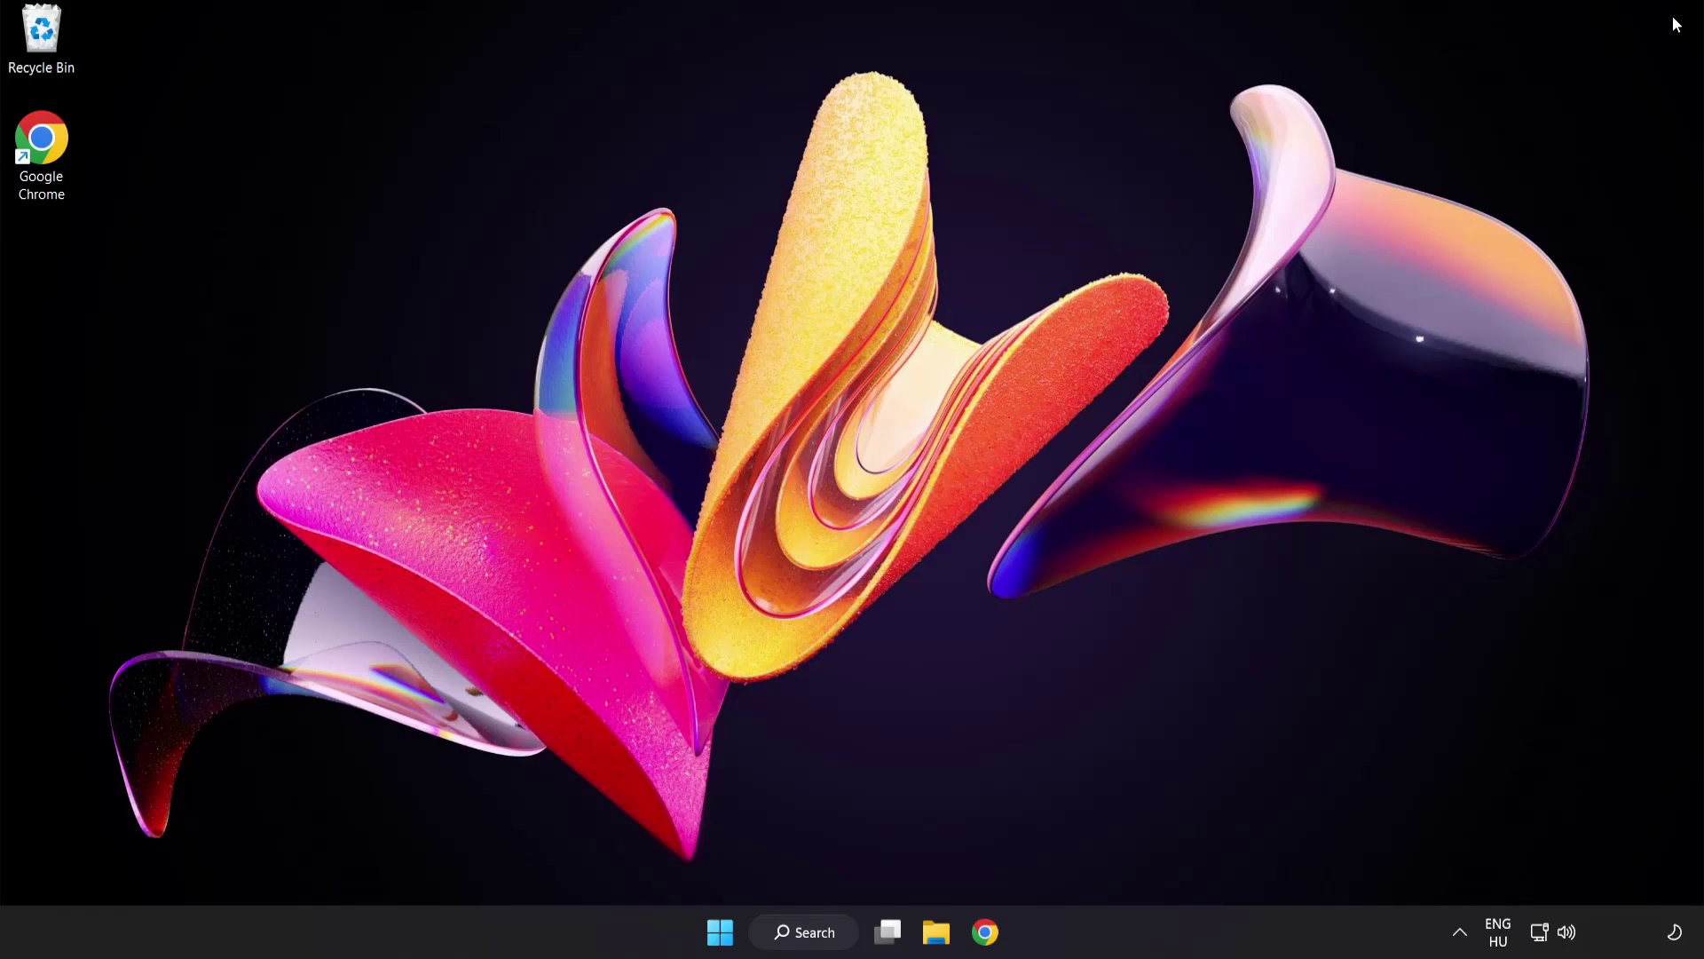
Launch Command Prompt as administrator from Windows search and centre its window.
click(809, 938)
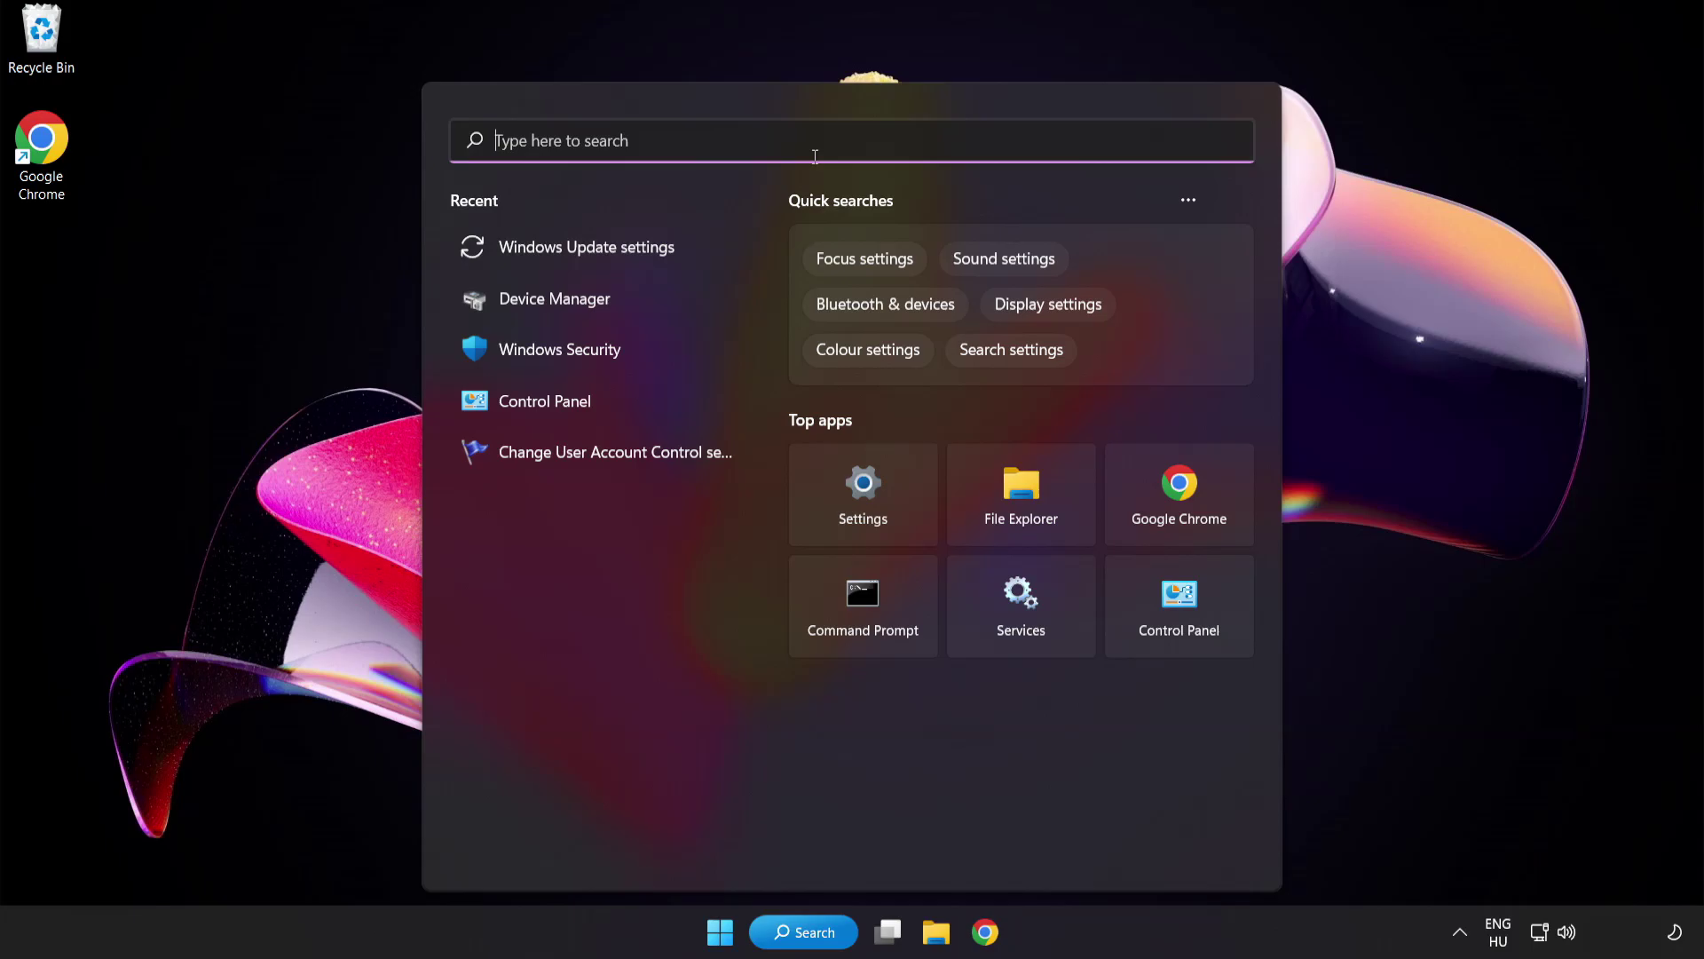
text(cmd)
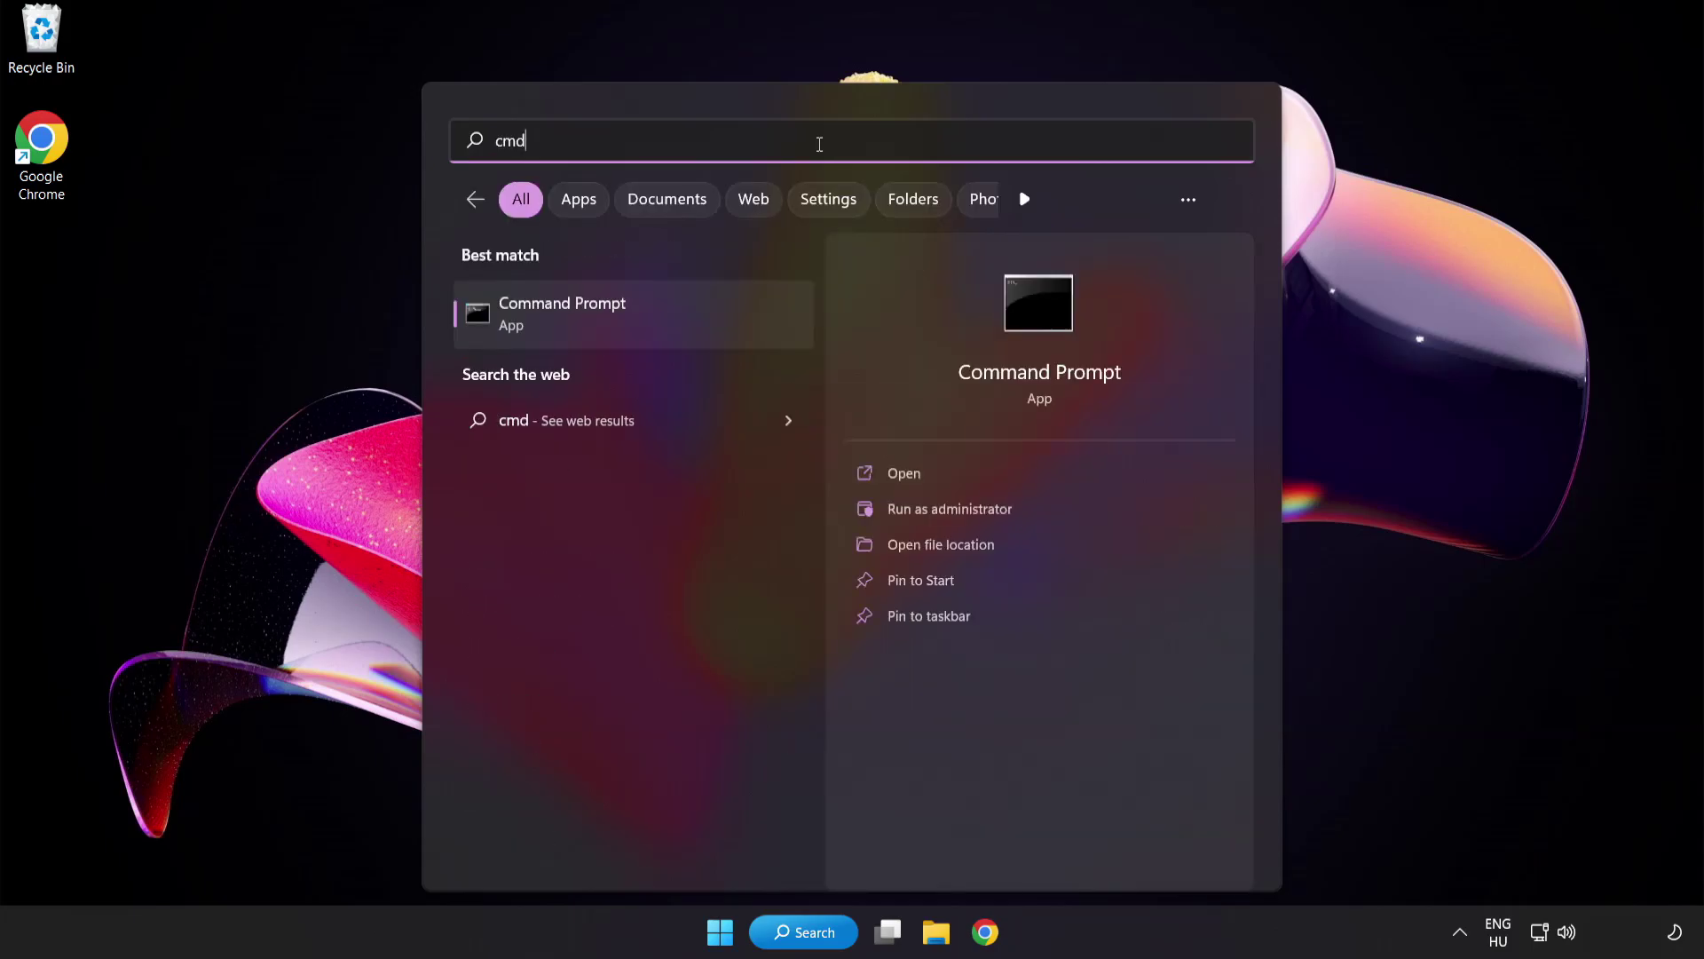
right_click(639, 330)
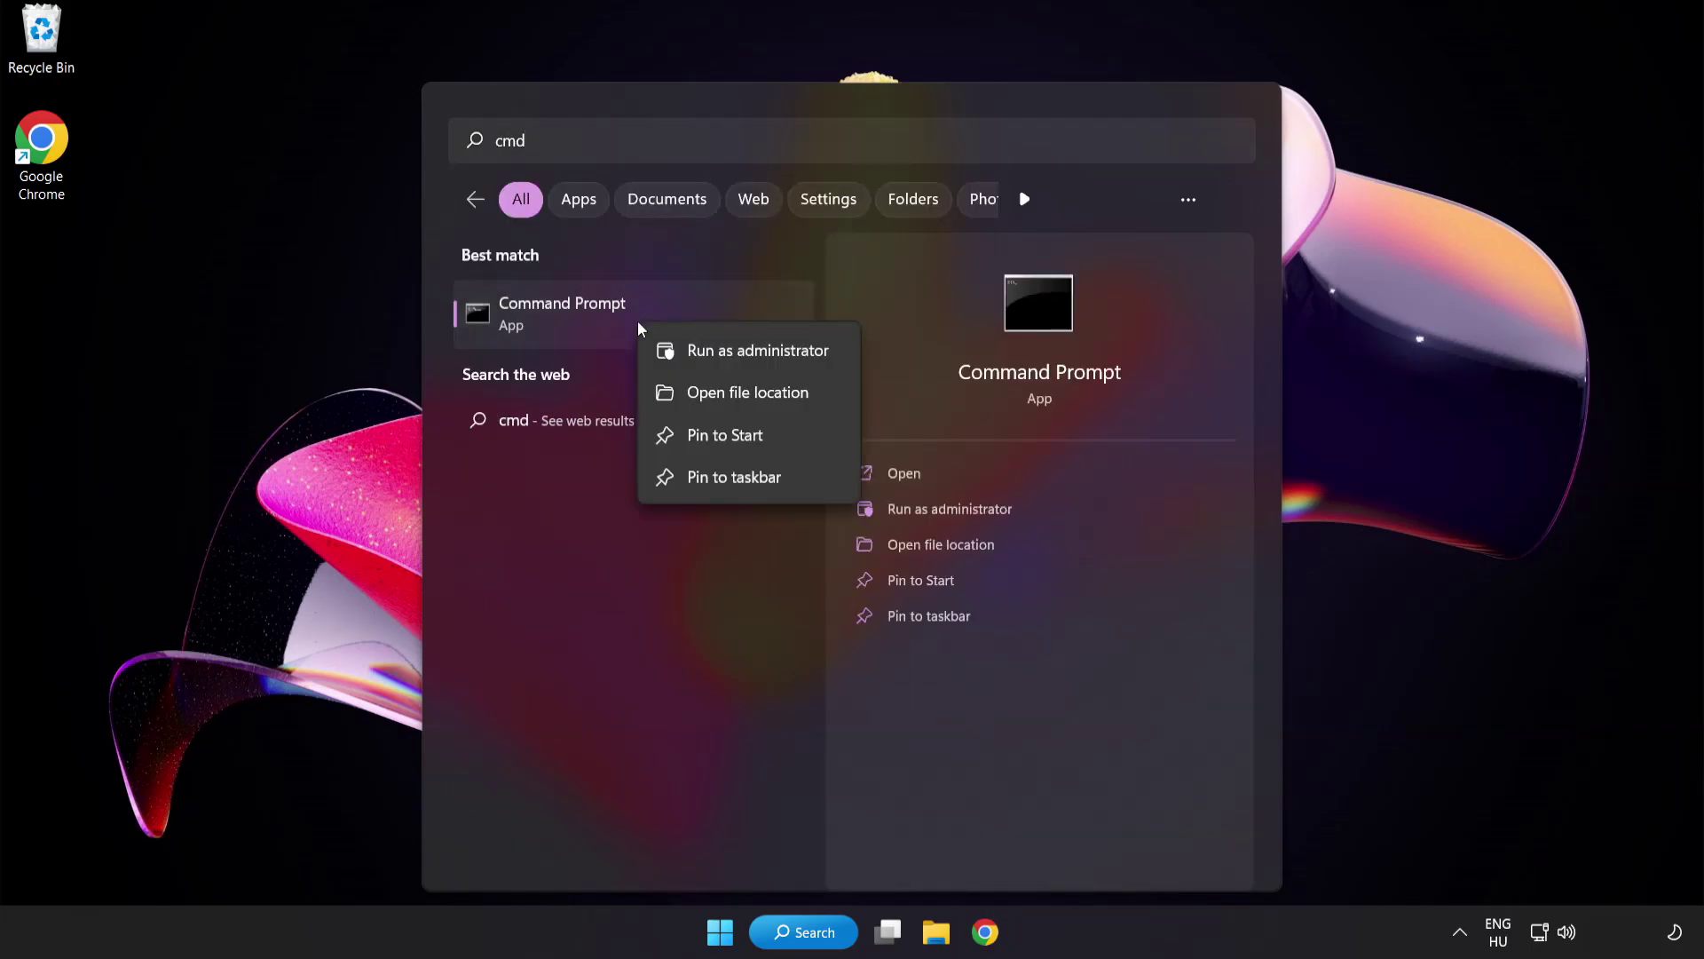
click(717, 354)
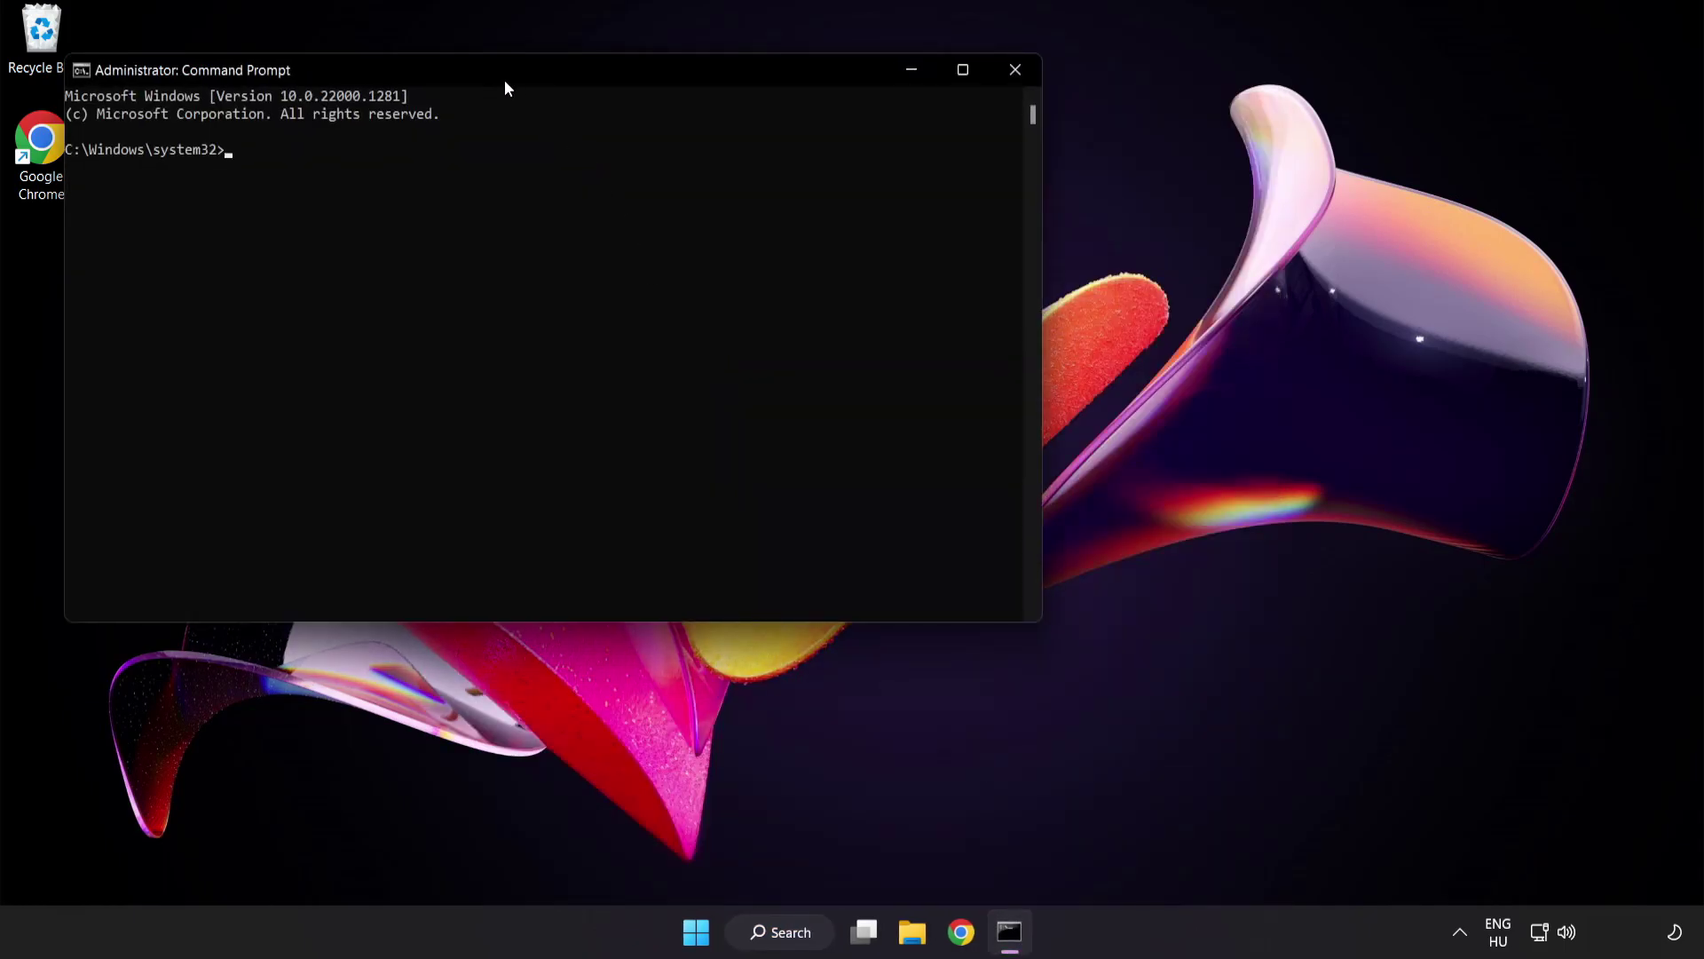
drag(485, 68, 739, 164)
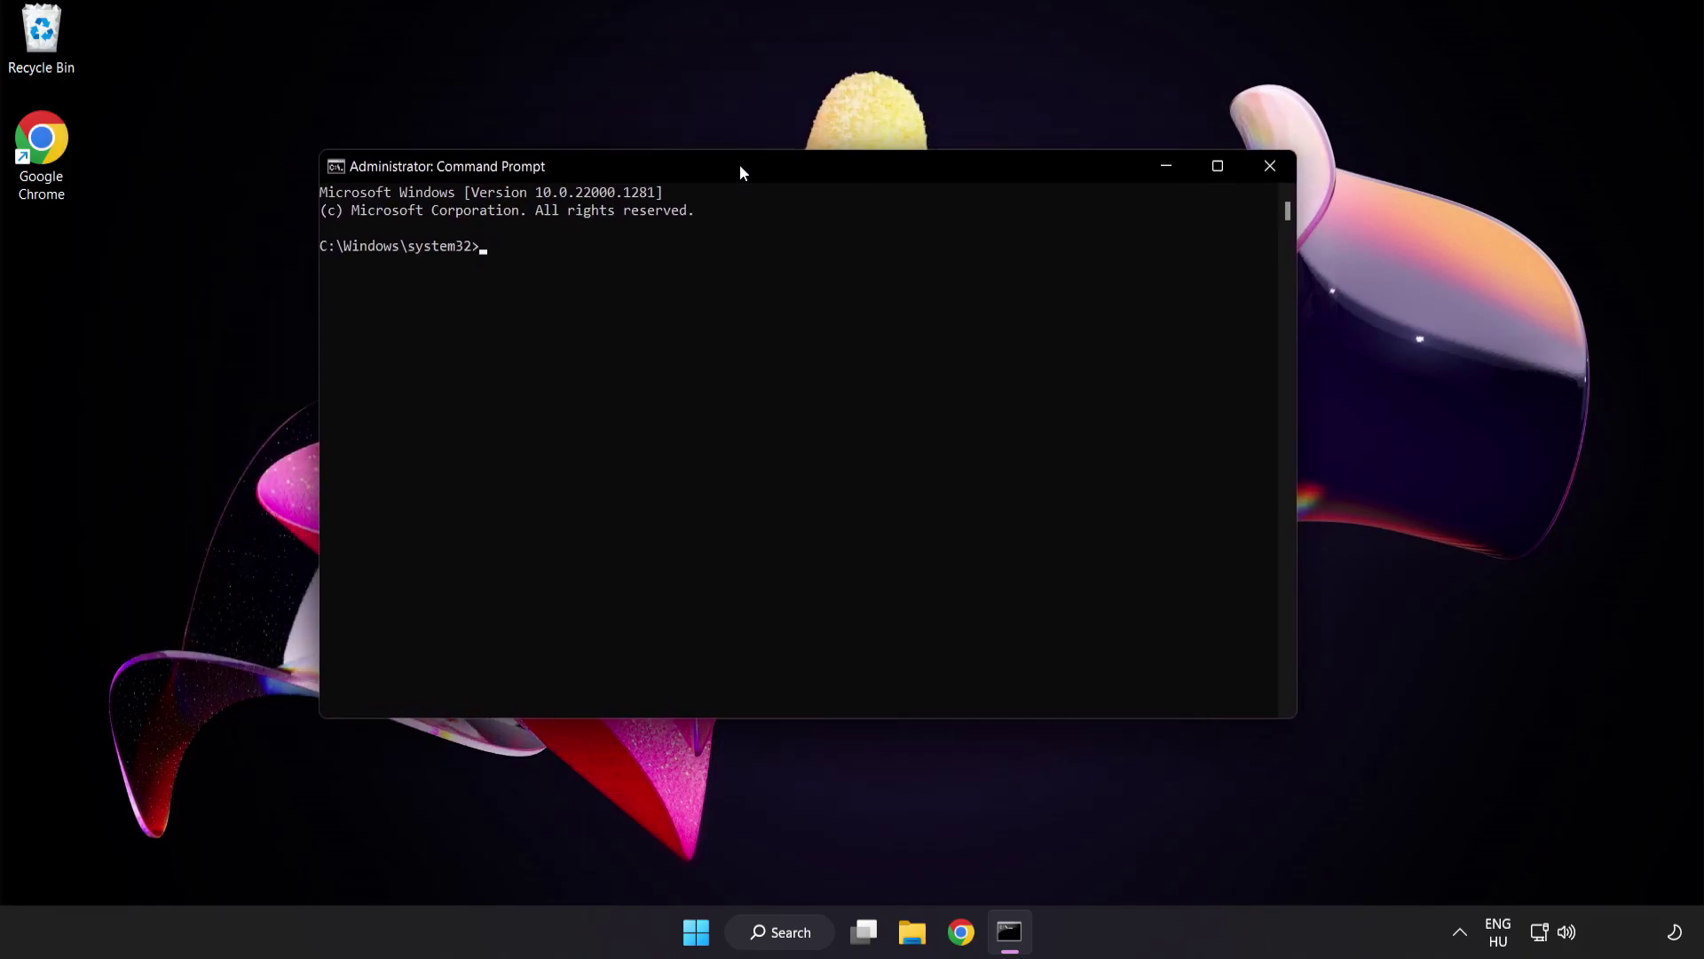
text(s)
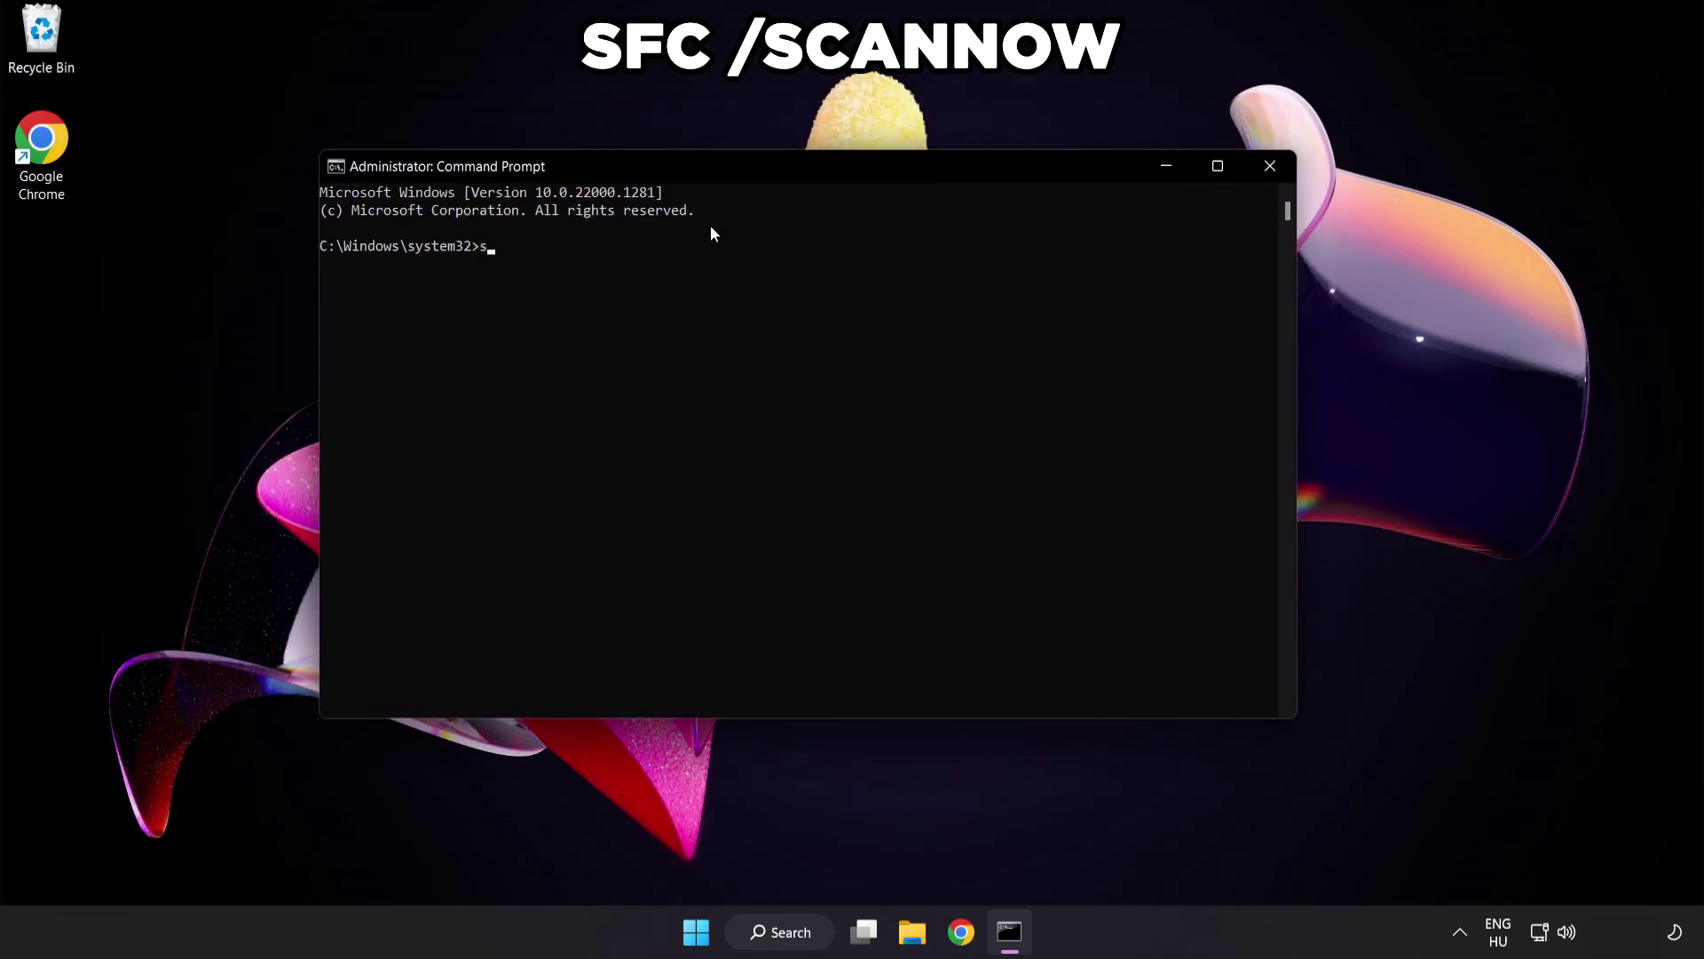
text(fc /sc)
text(annow)
Run sfc /scannow to completion with no integrity violations, then close Command Prompt.
key(Return)
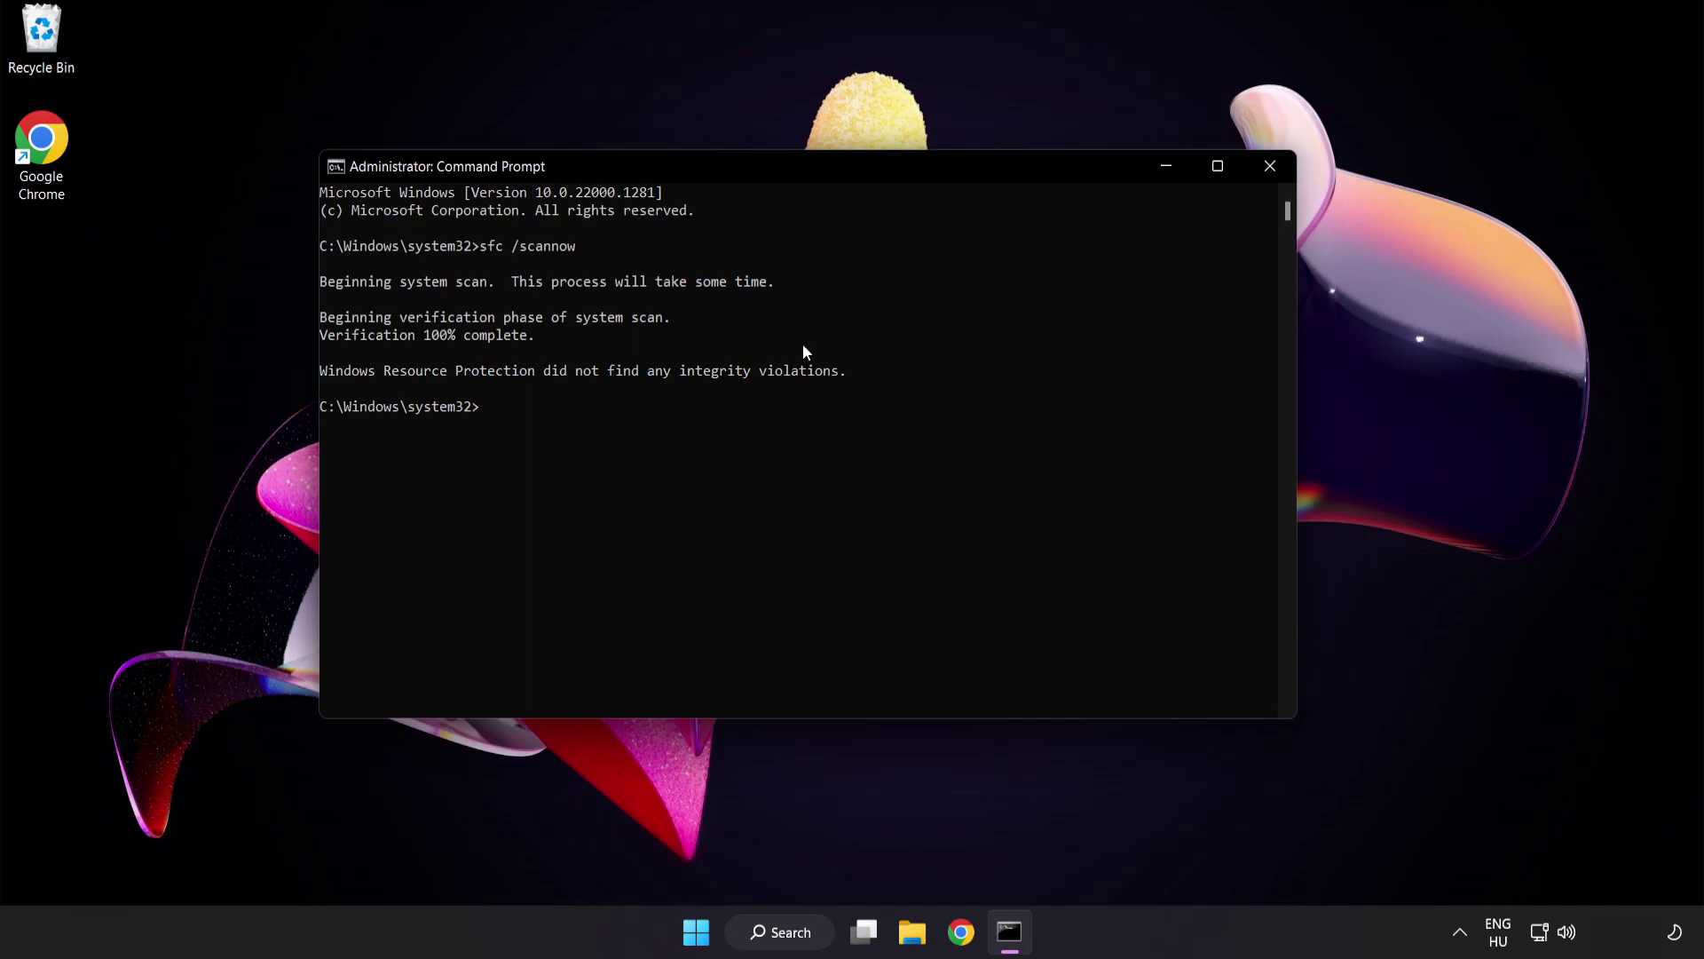
click(1268, 171)
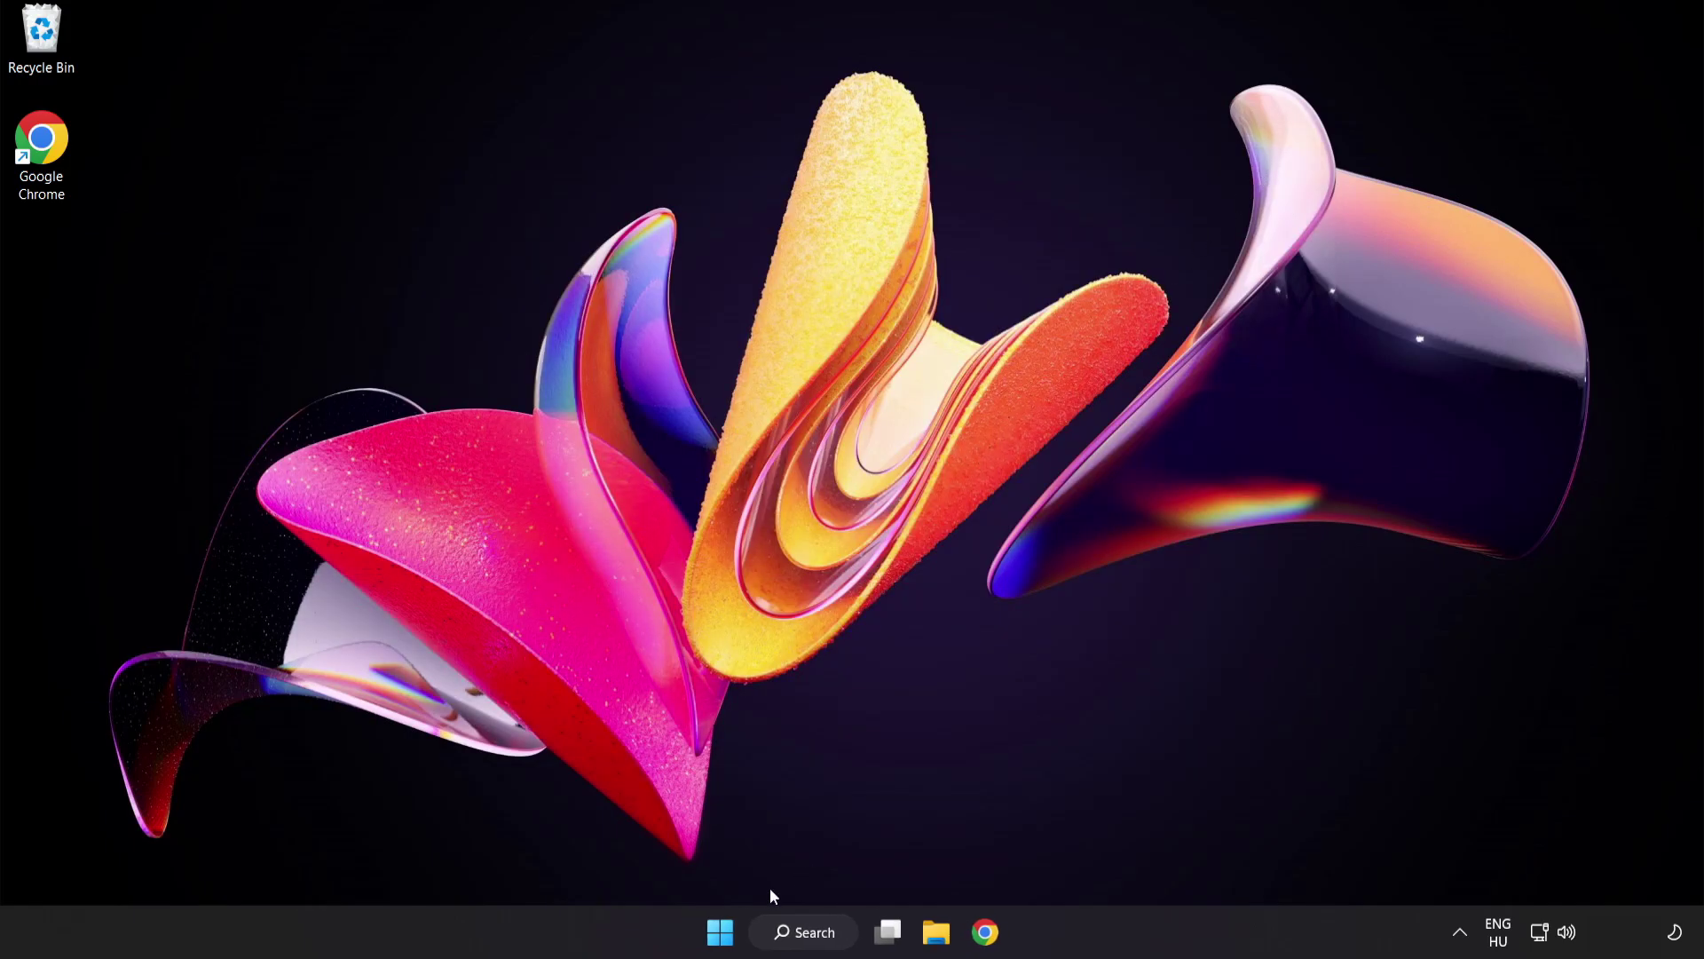
click(719, 933)
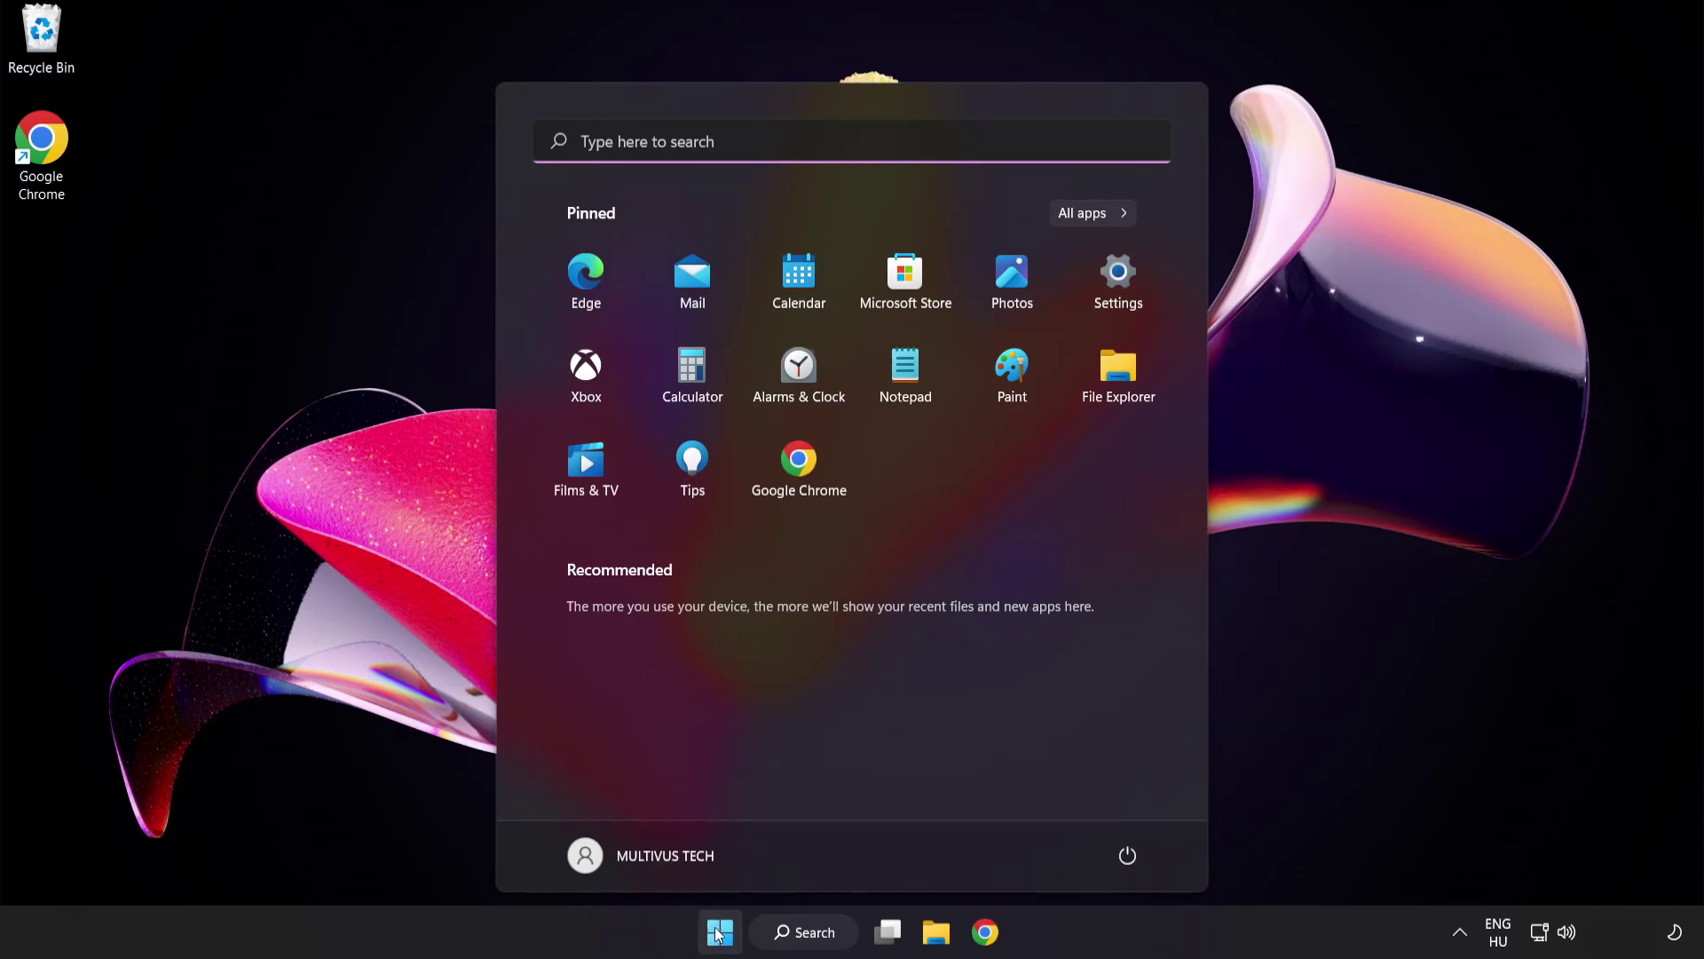
click(1127, 855)
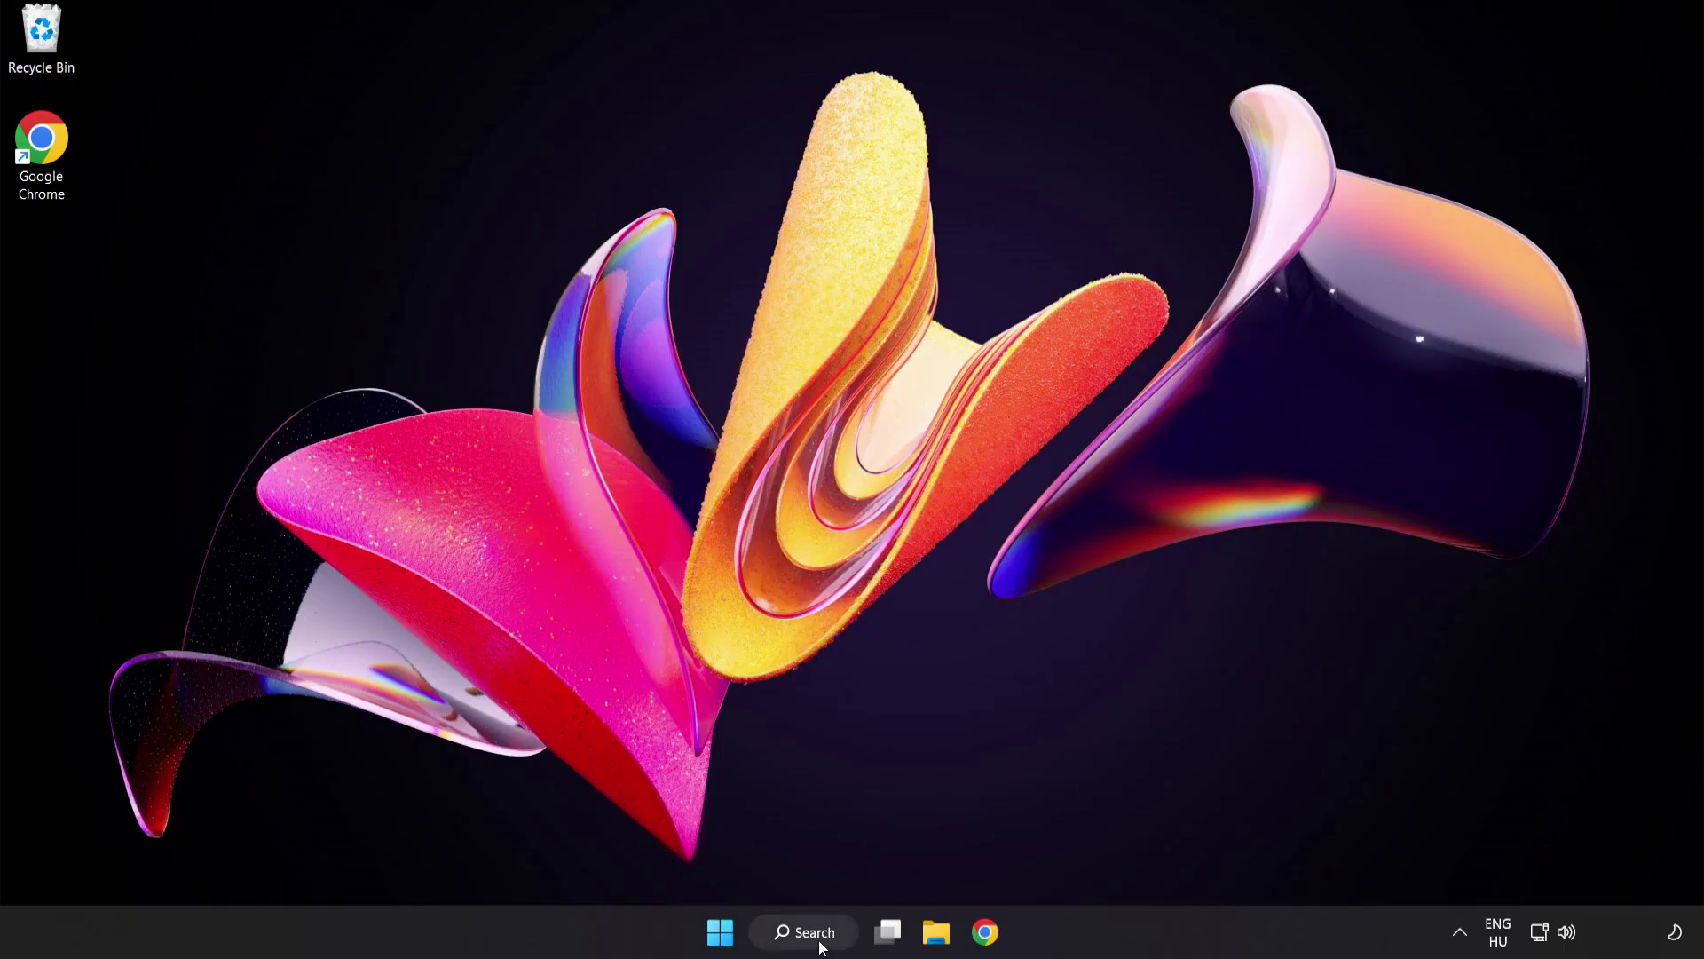
Open Windows Security's Virus & threat protection settings and go to Add or remove exclusions.
click(821, 934)
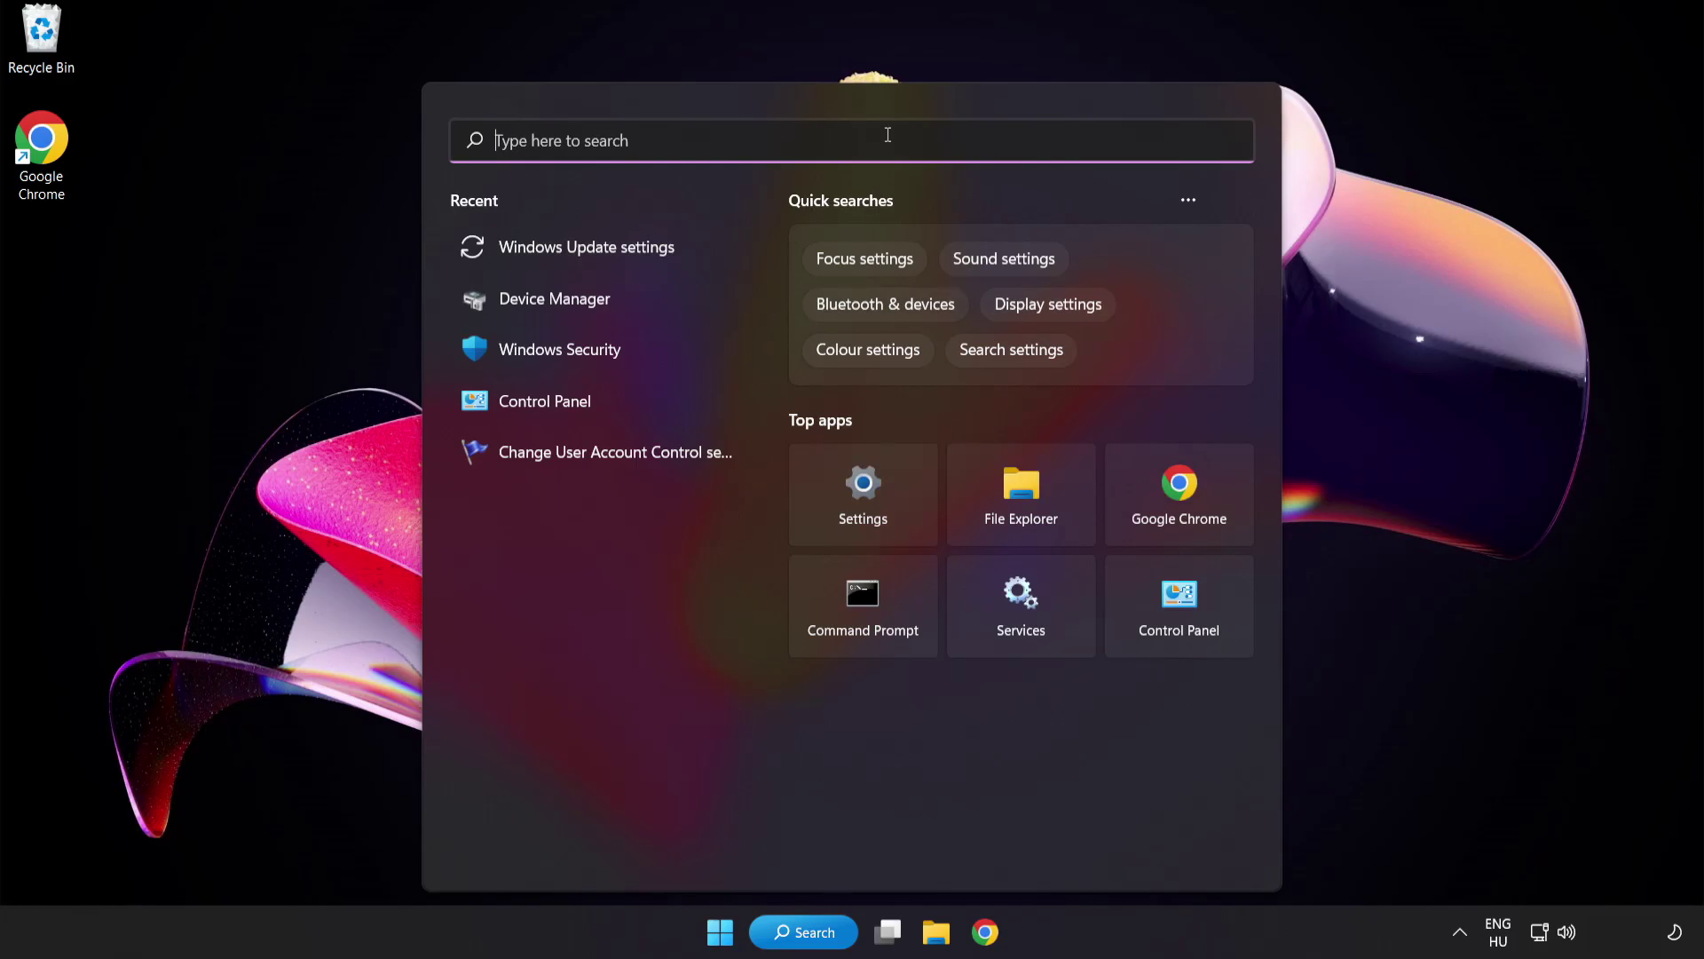
text(security)
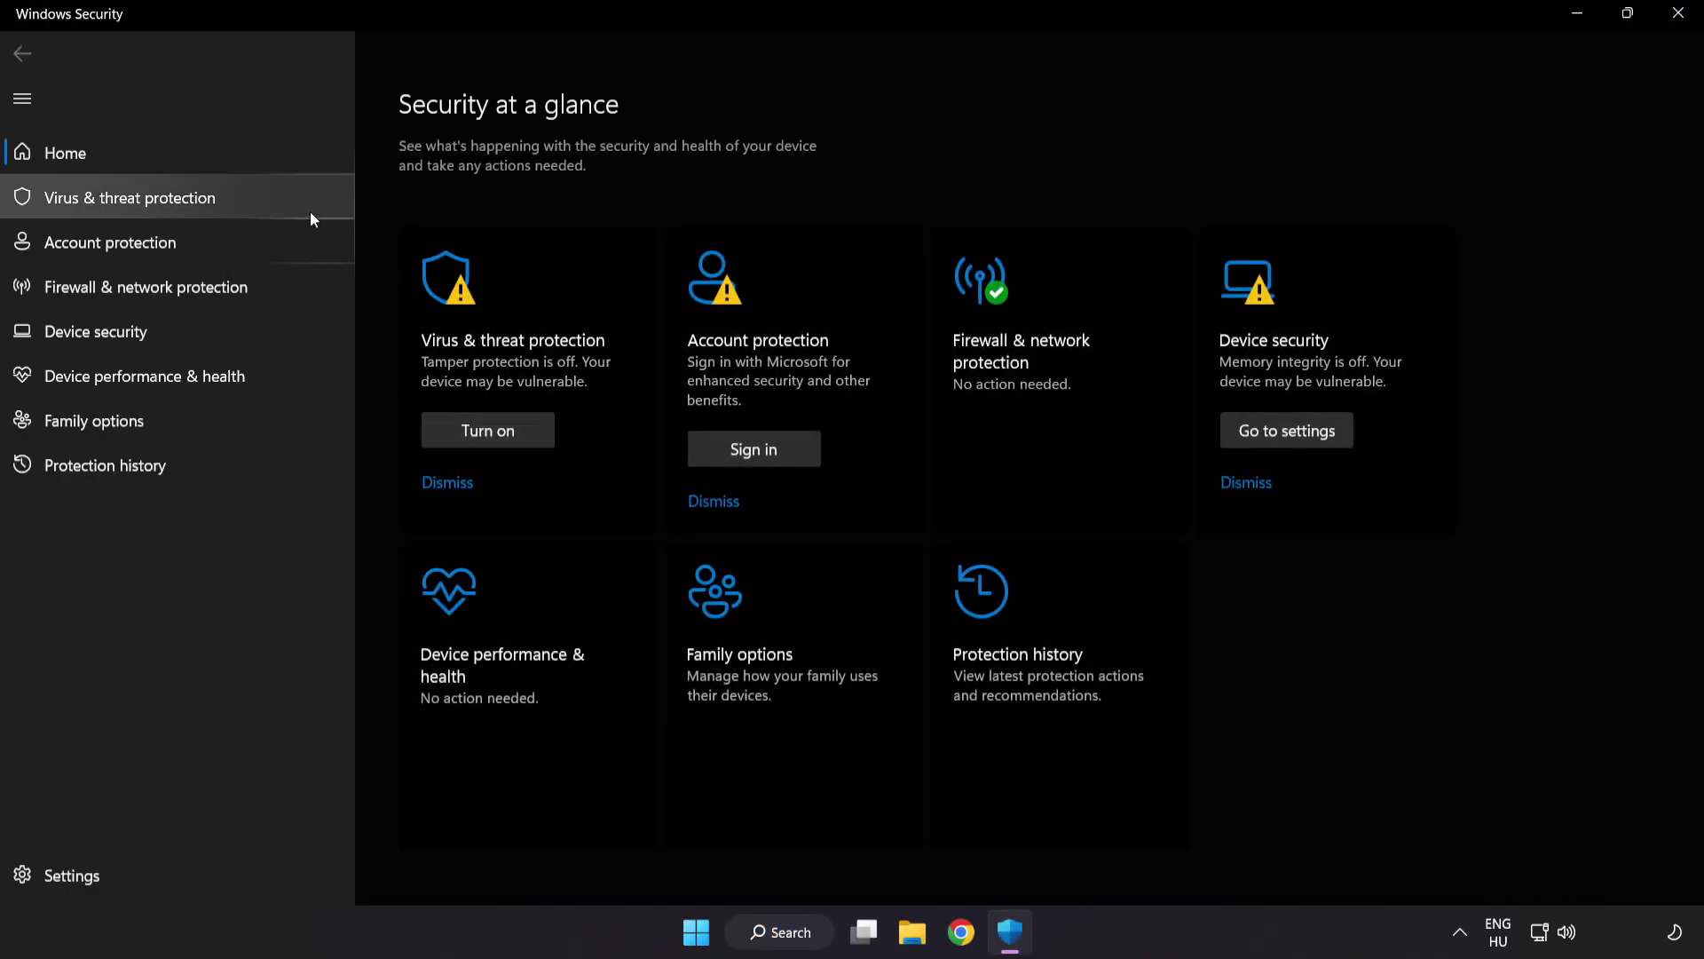
click(258, 196)
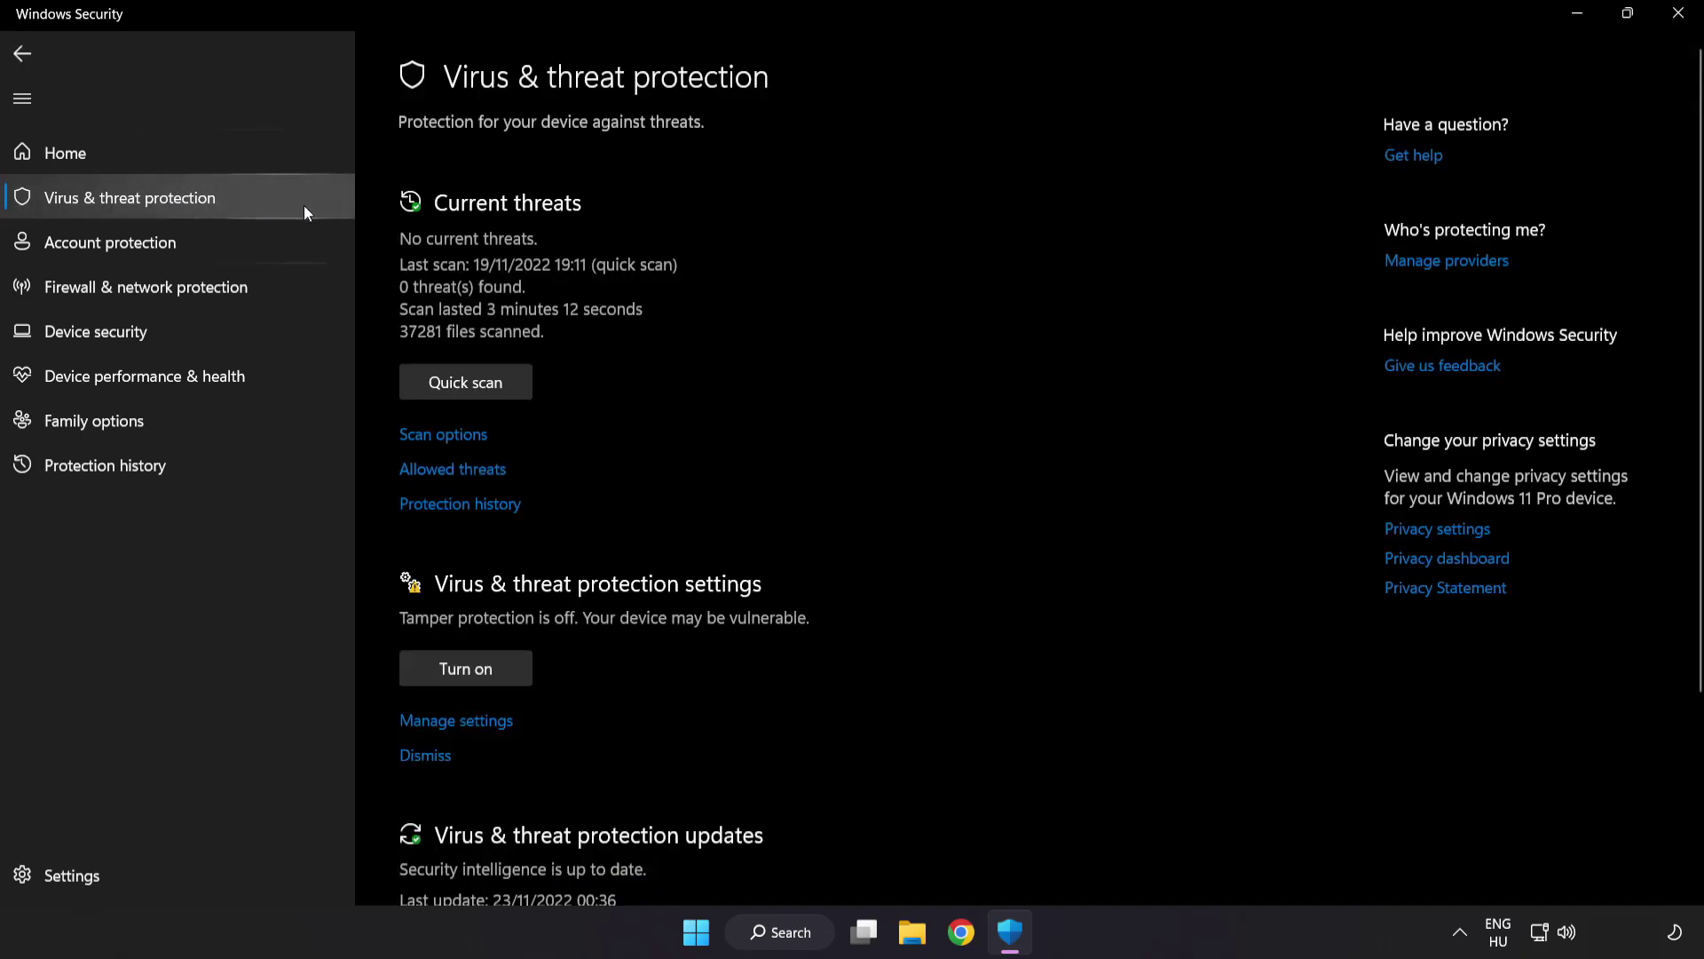
scroll(1076, 253, down, 4)
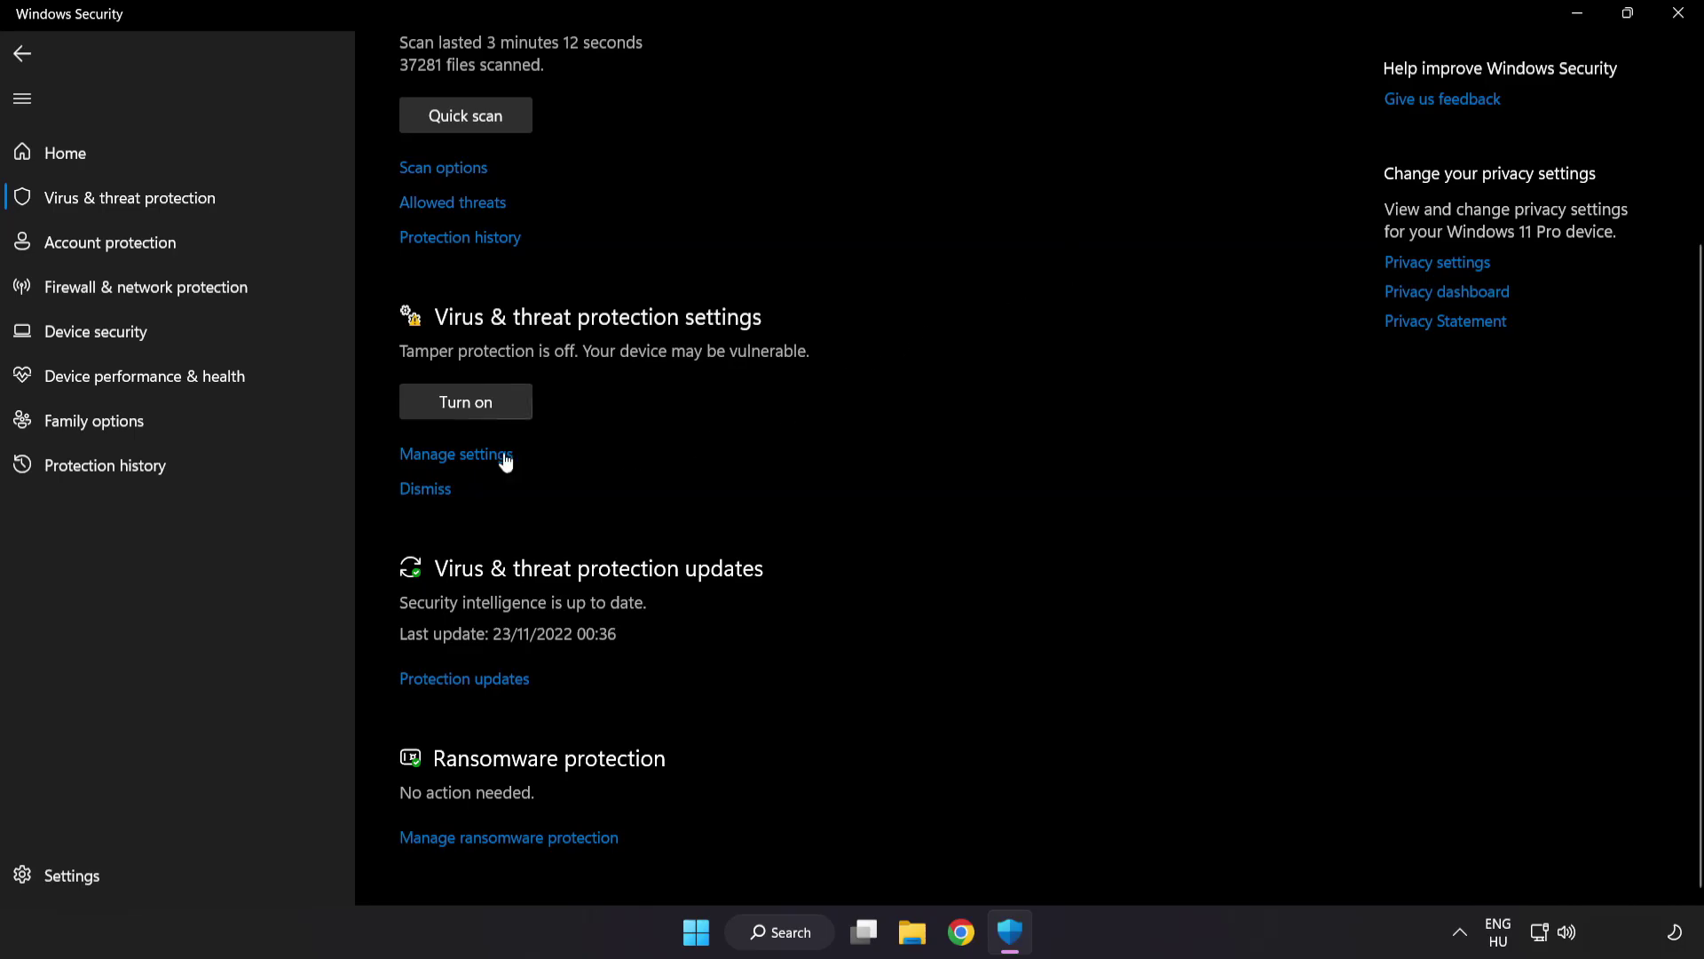
click(469, 456)
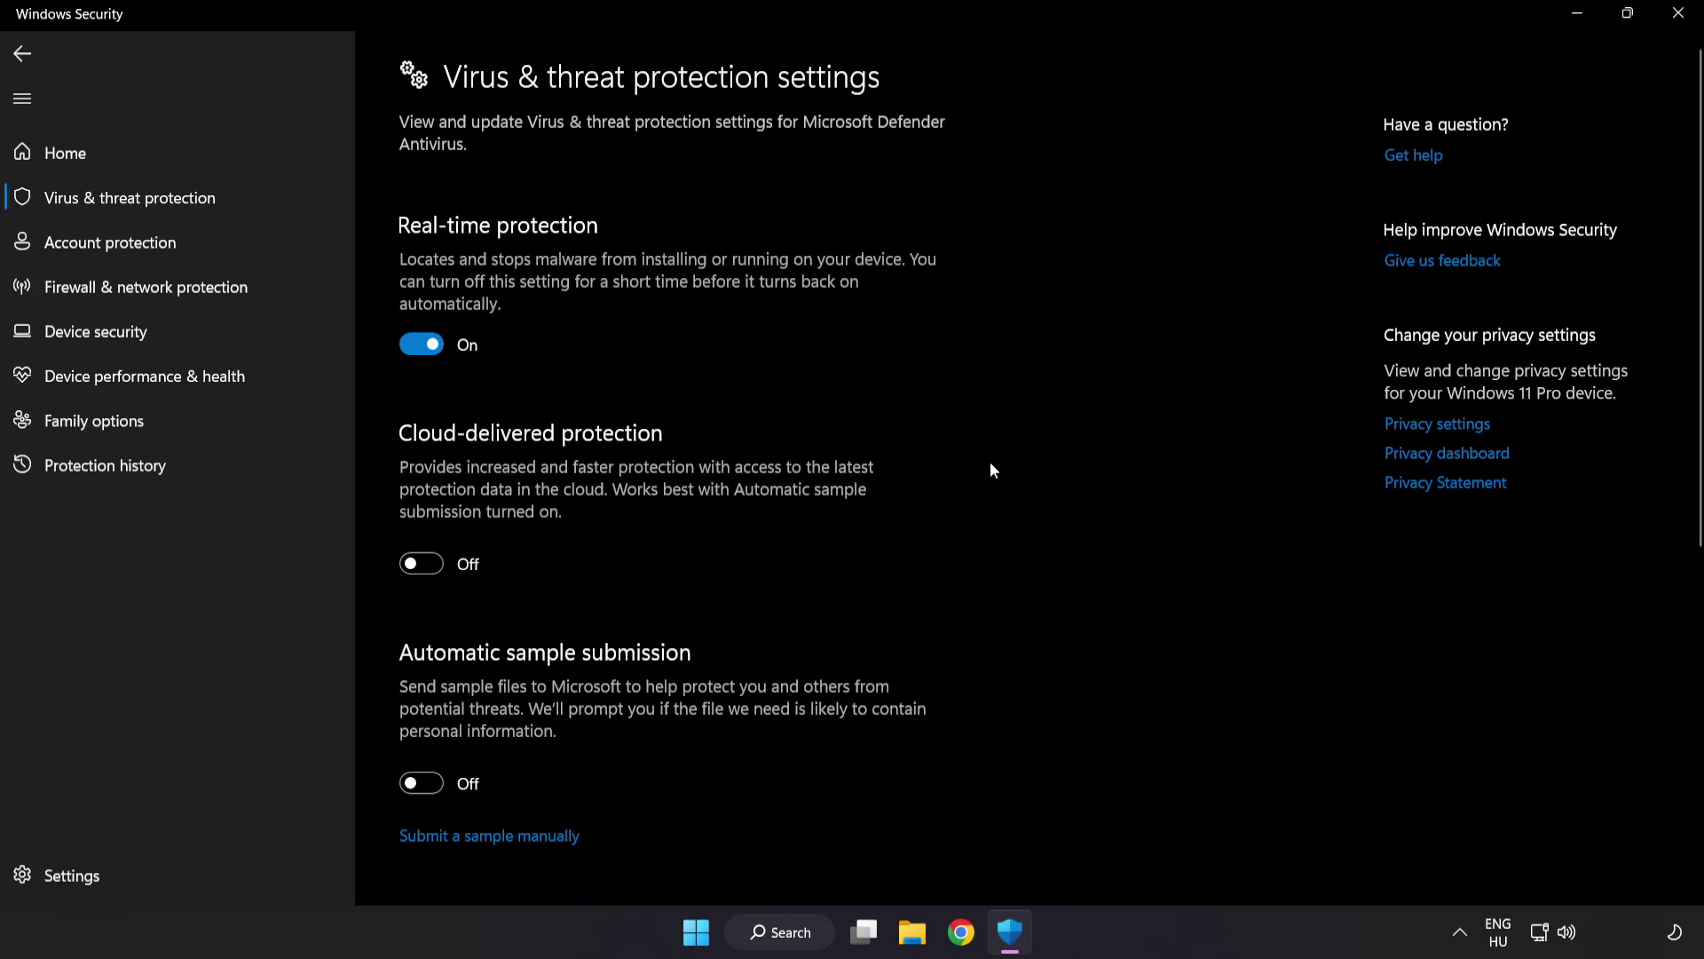
scroll(990, 470, down, 5)
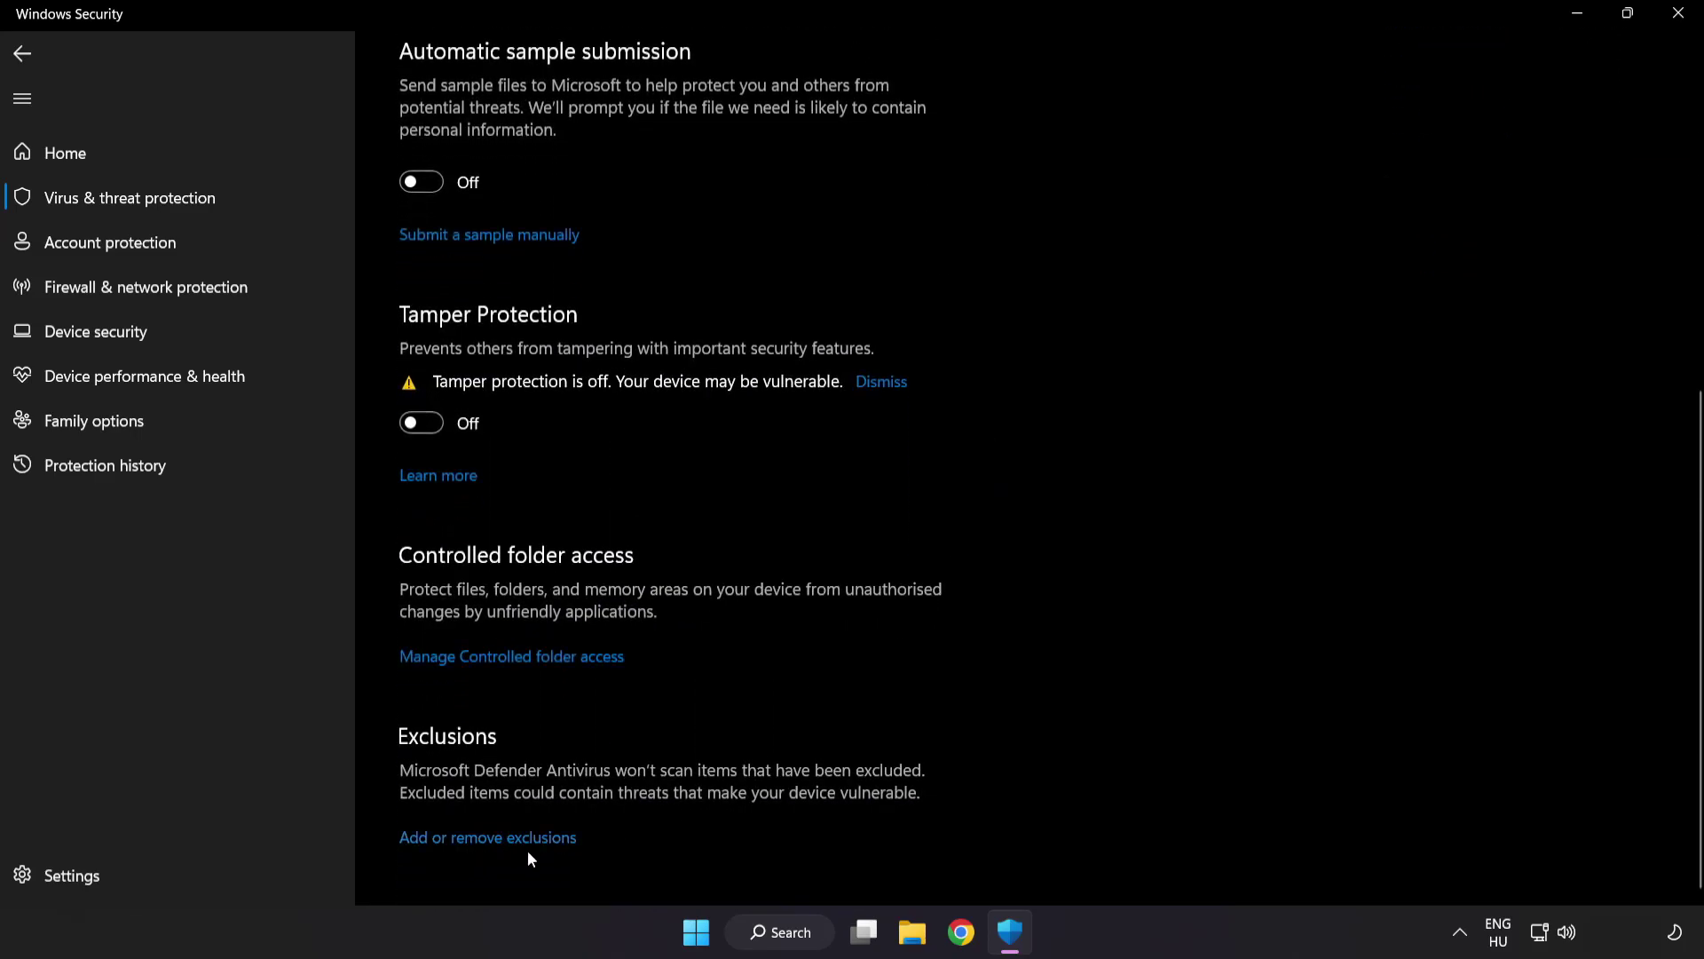
click(496, 840)
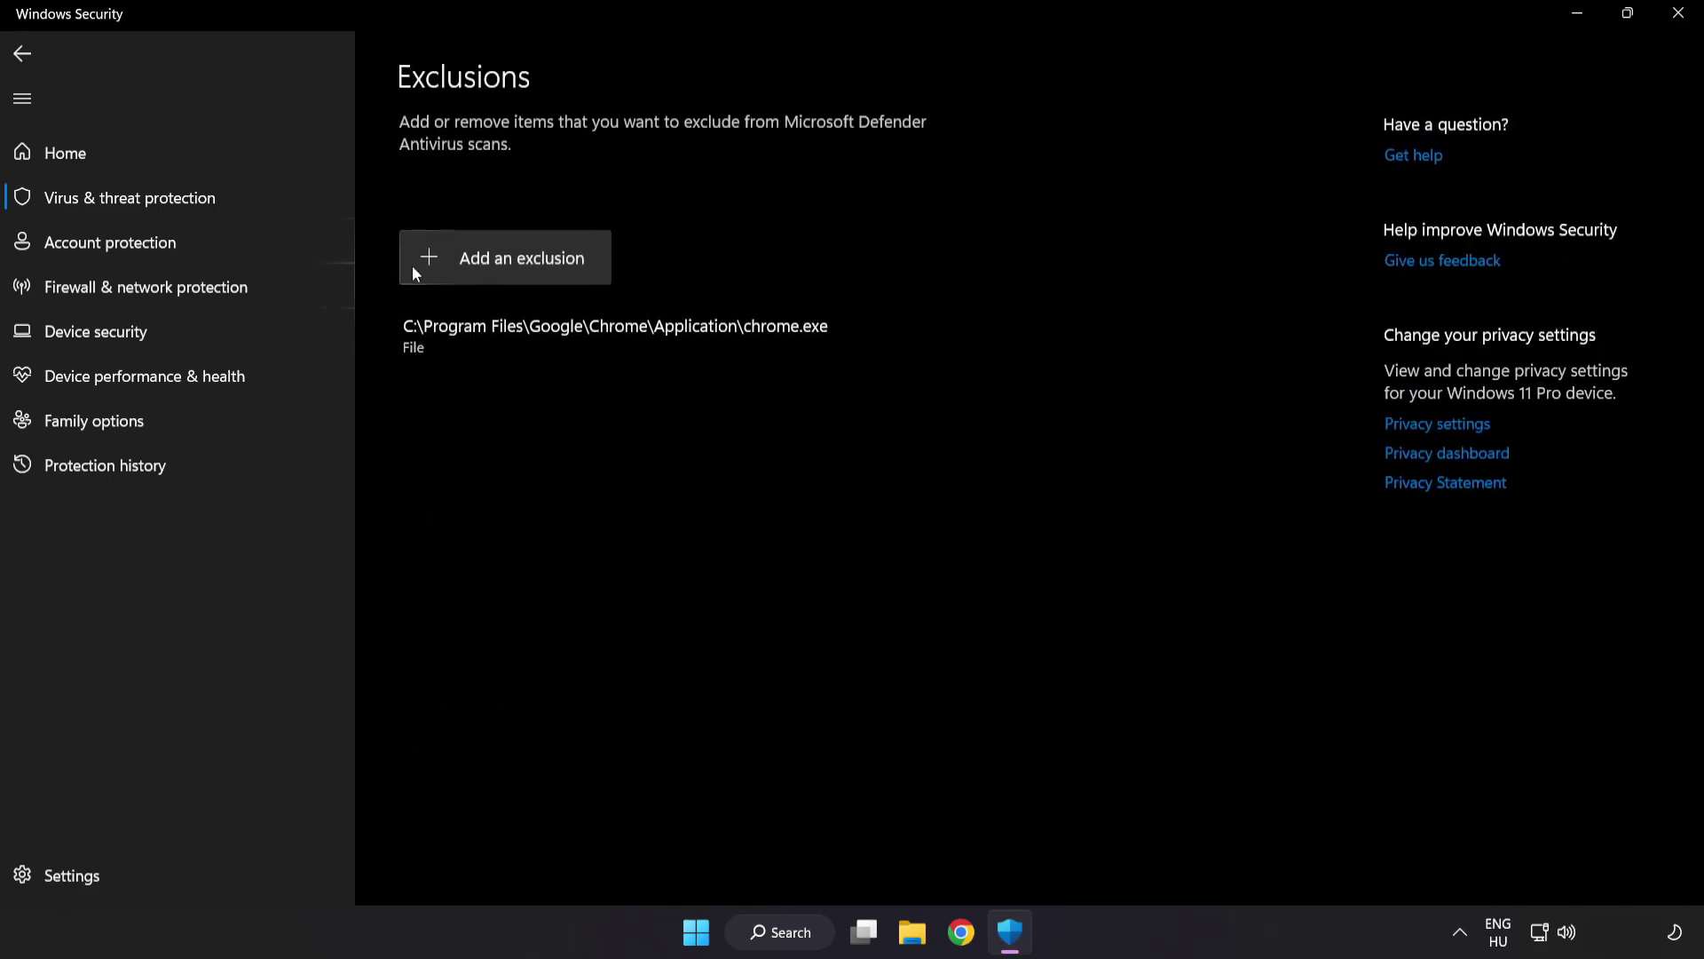
Start adding a File exclusion and navigate the browse dialog up to This PC.
click(508, 269)
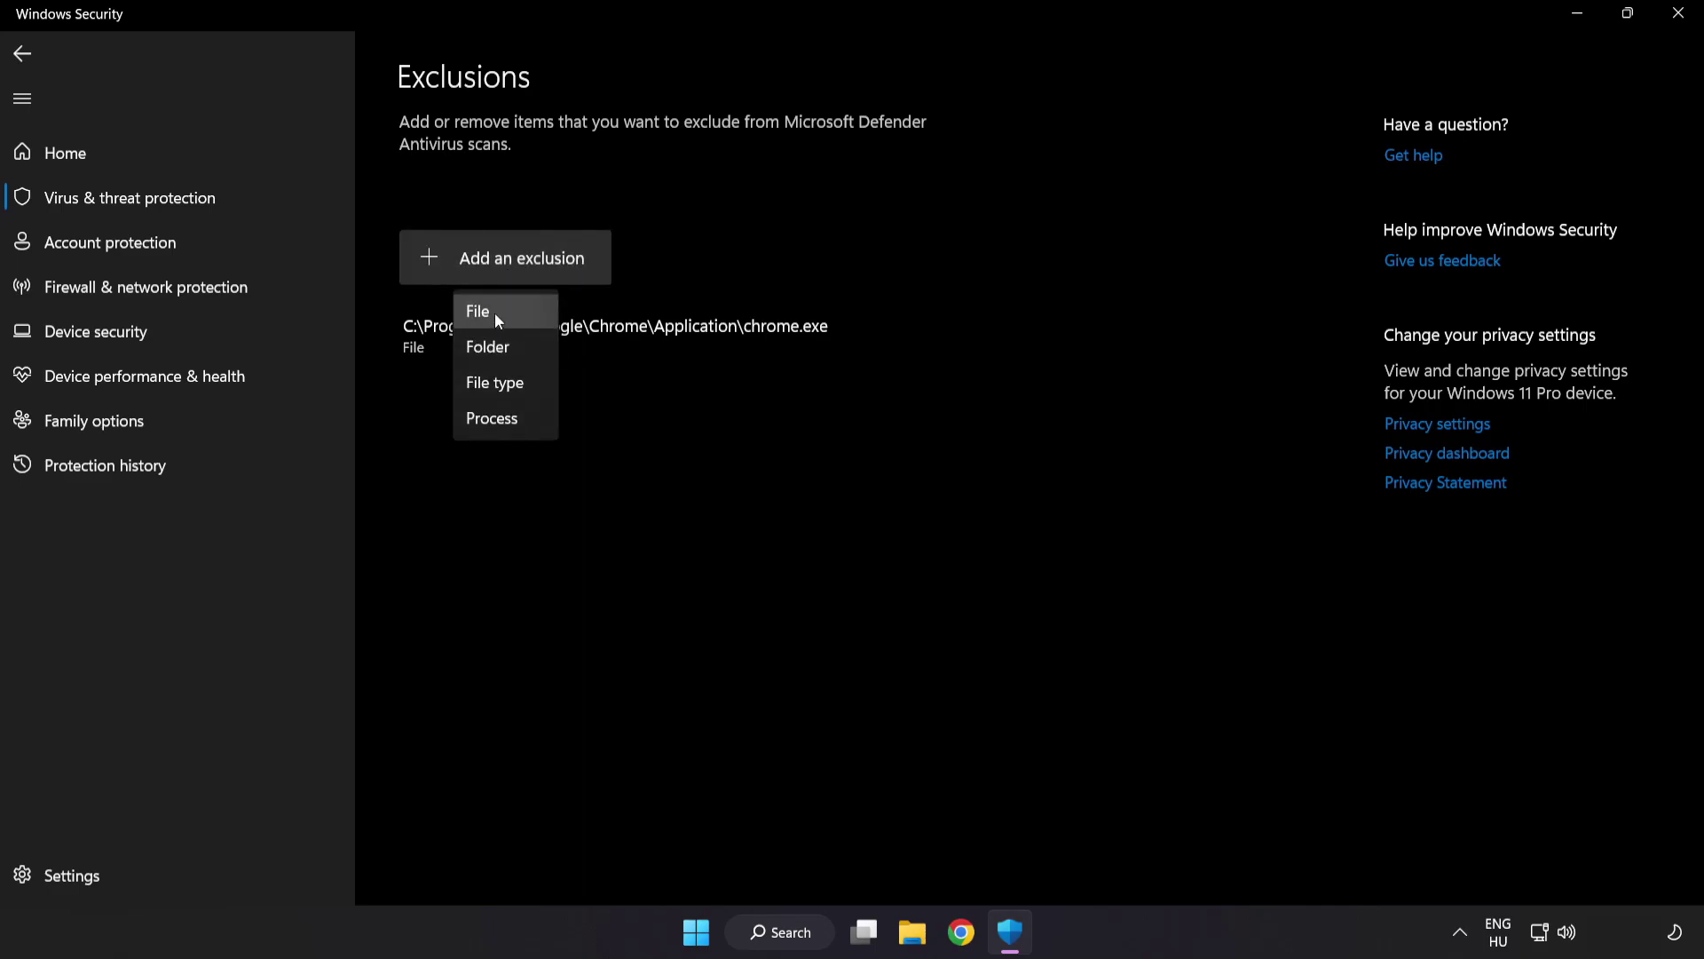
click(495, 314)
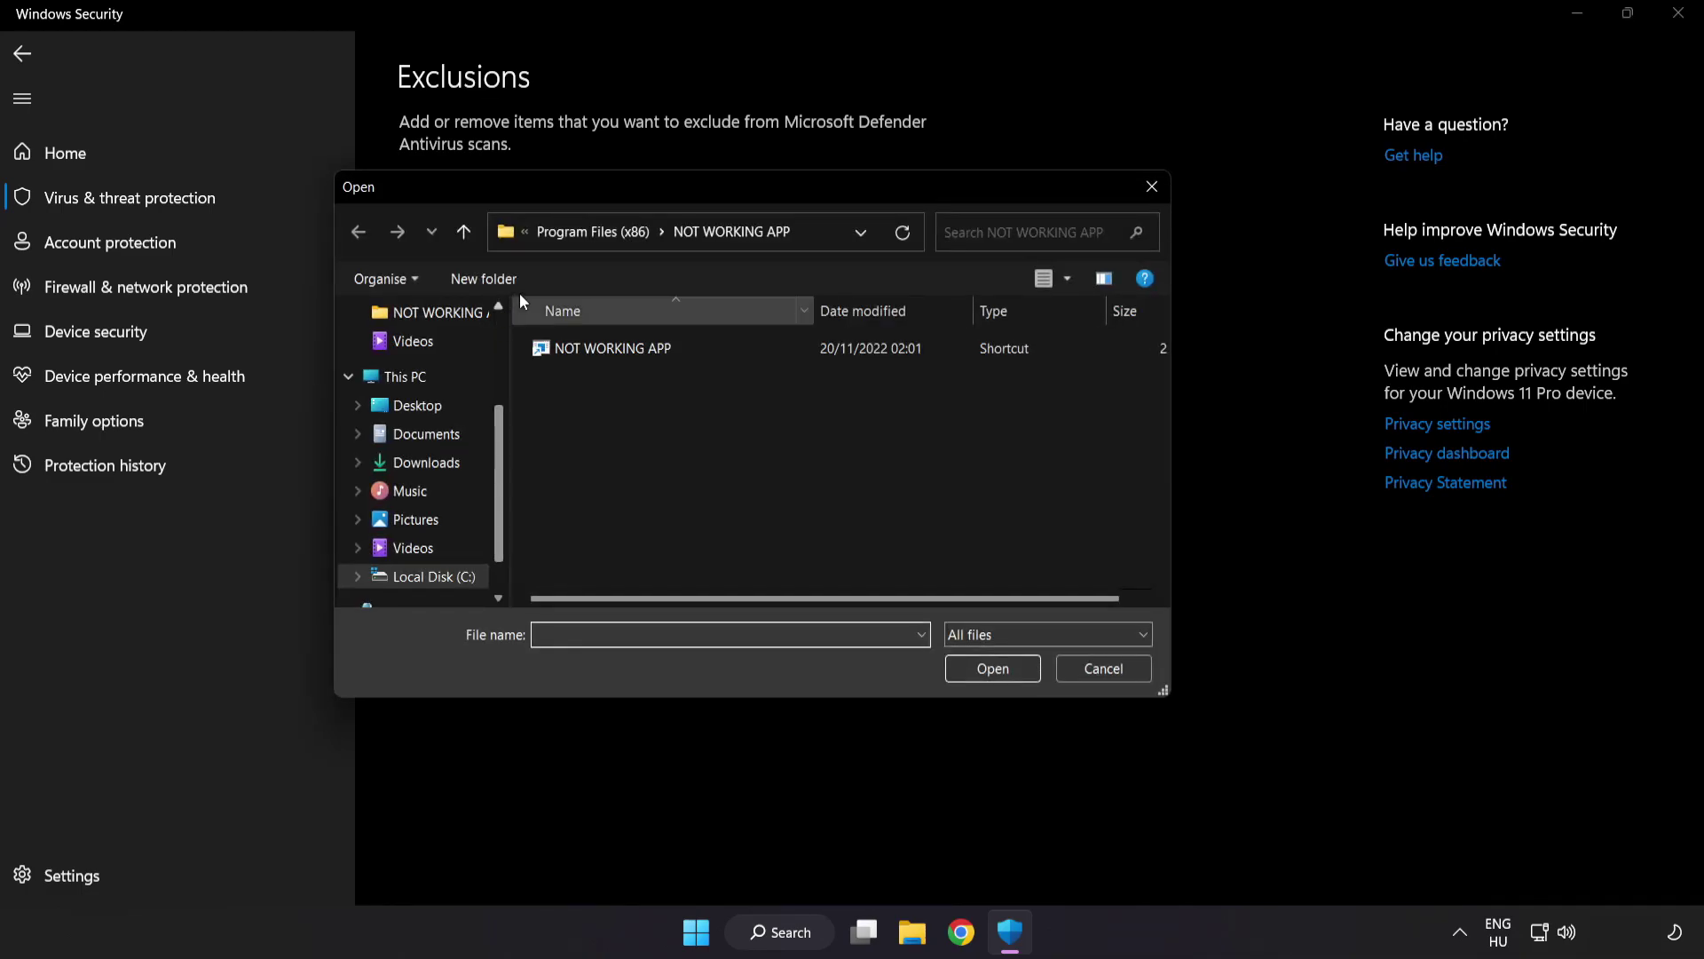
click(545, 239)
click(558, 230)
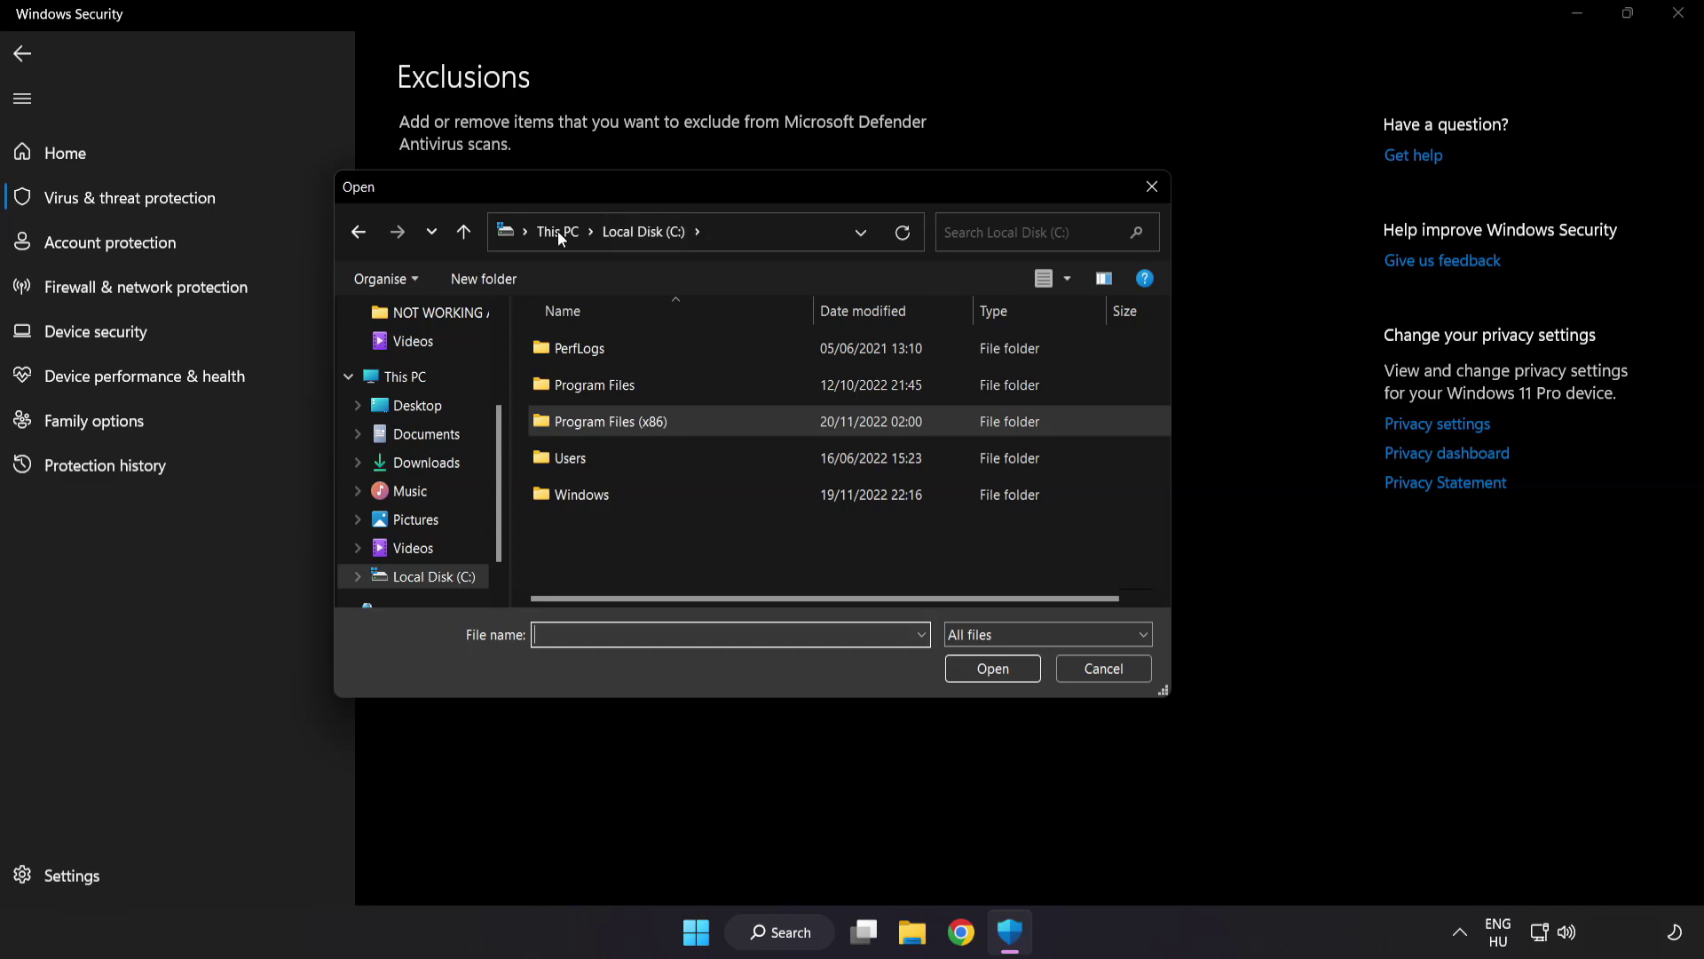
click(562, 231)
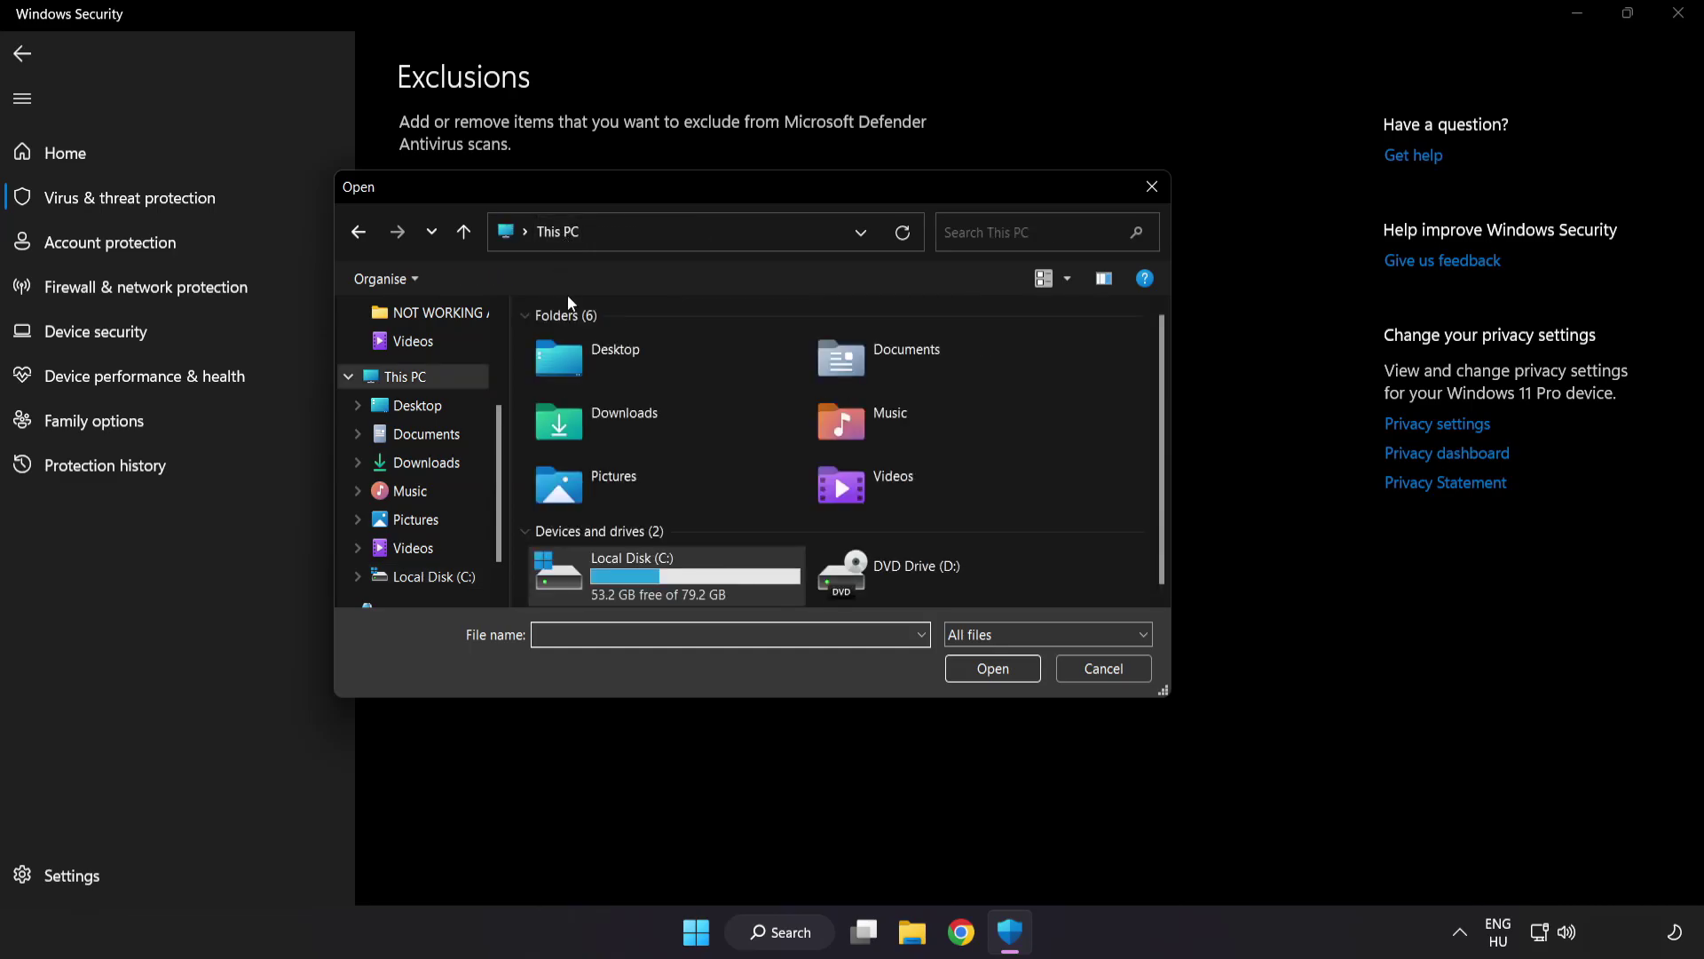
Browse to C:\Program Files (x86)\NOT WORKING APP and submit its shortcut as the excluded file.
double_click(636, 581)
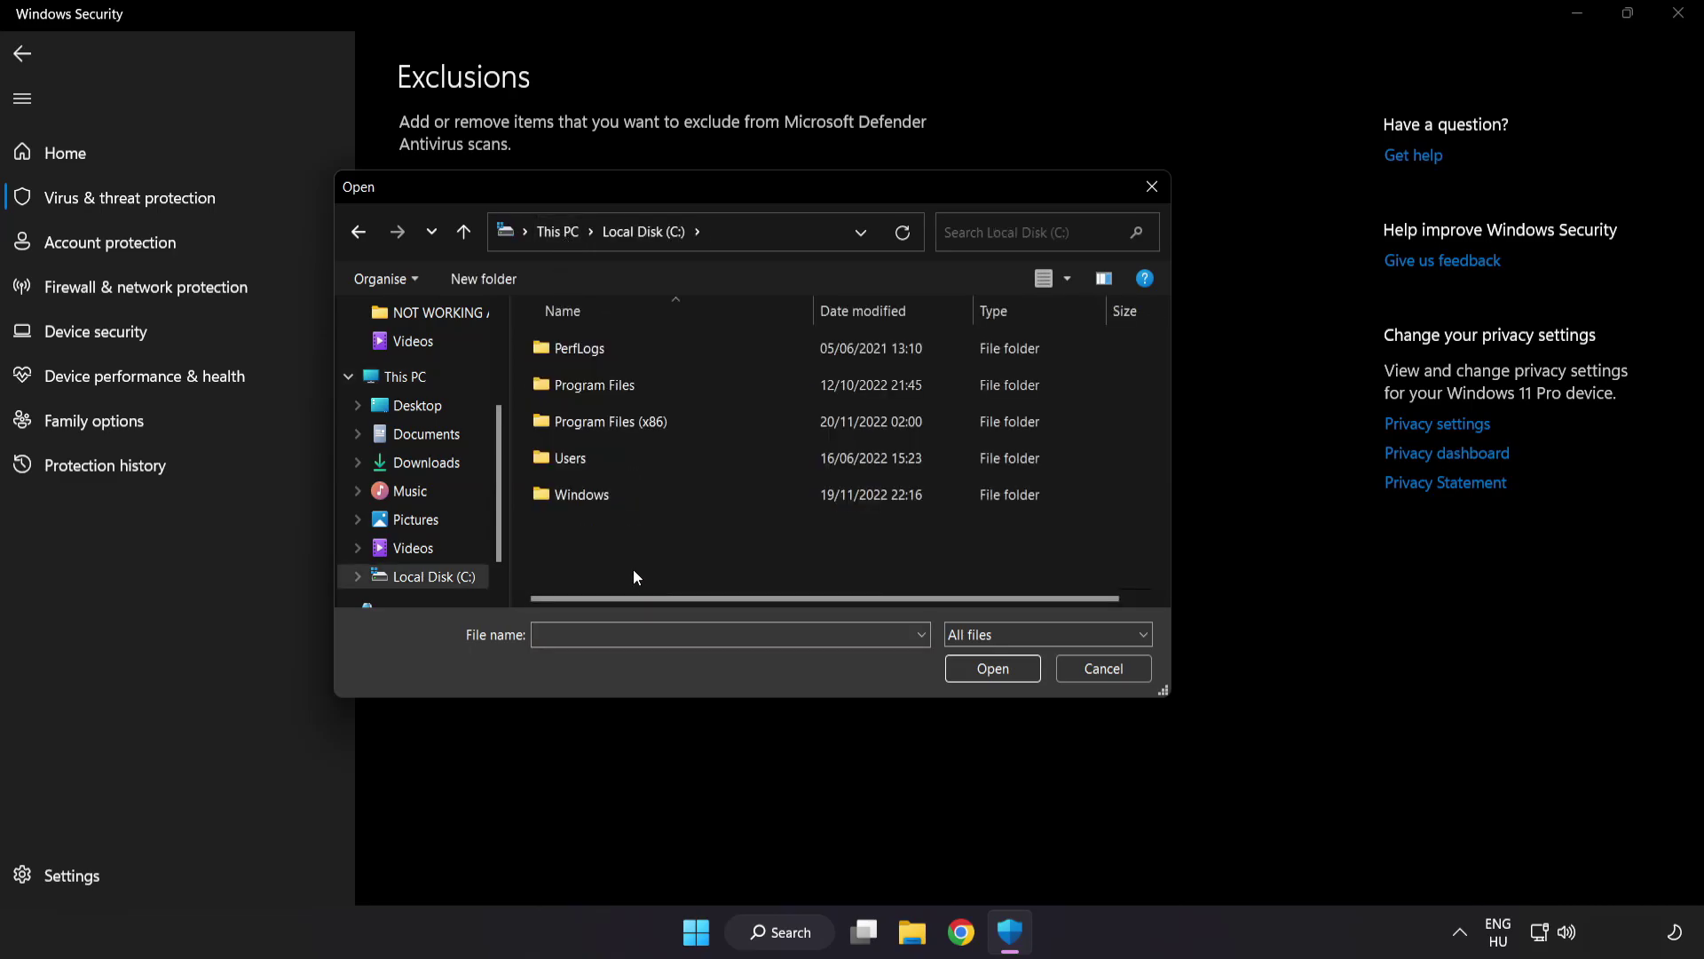
double_click(653, 420)
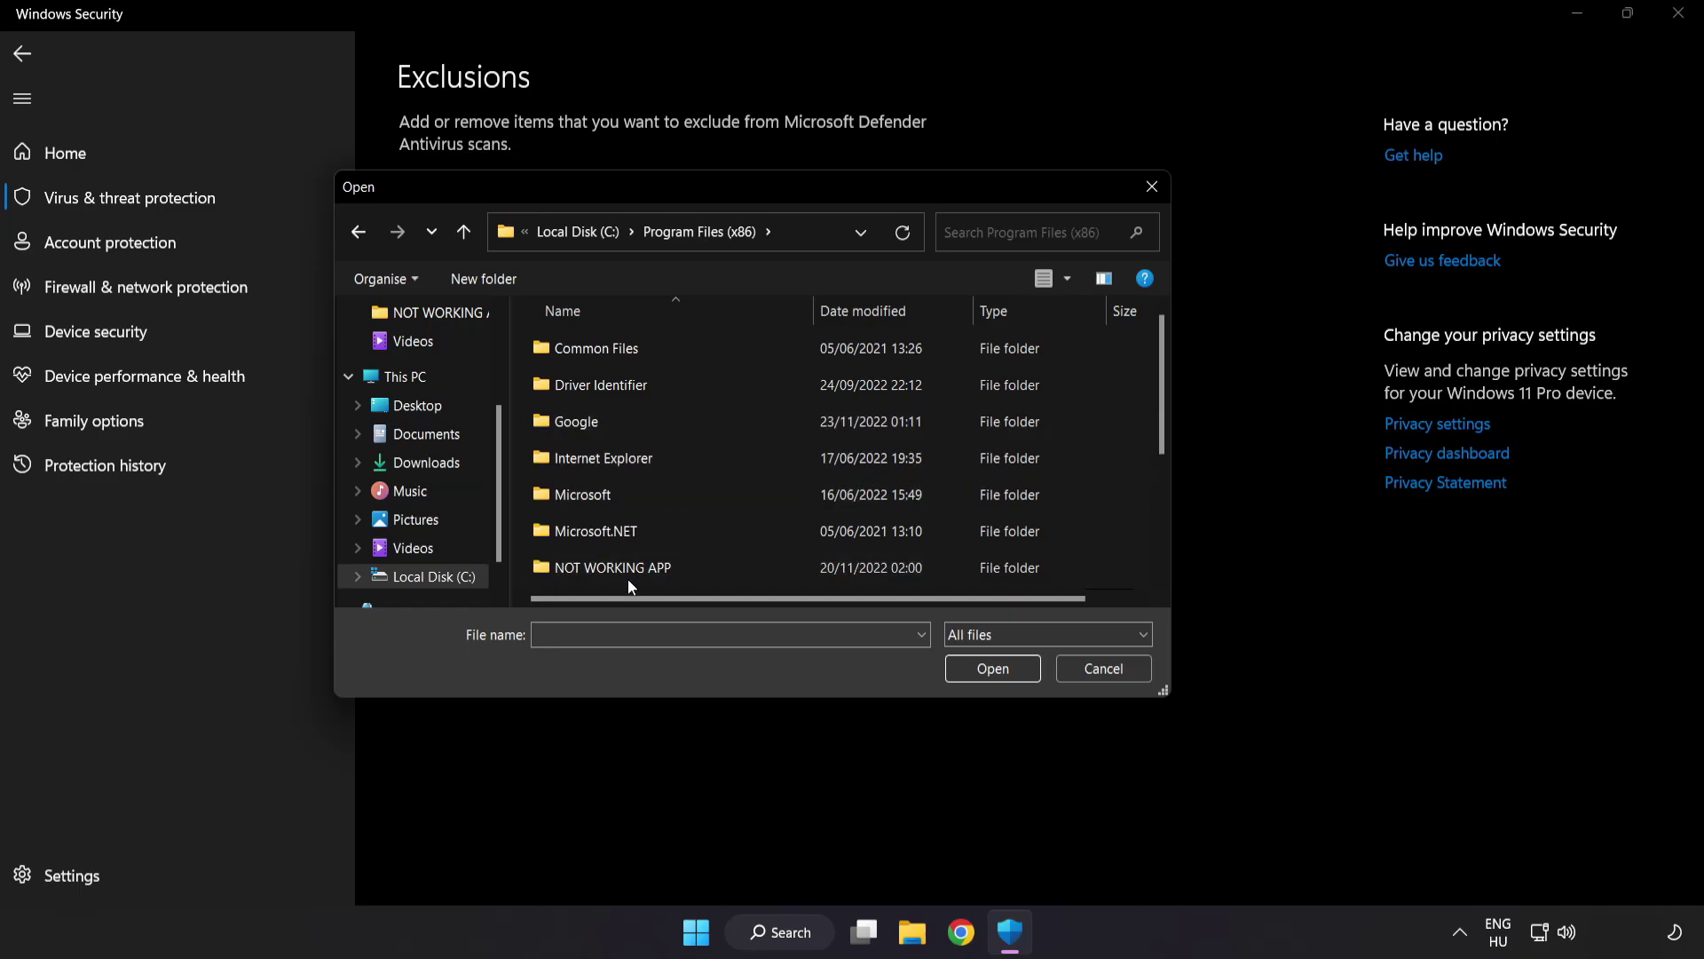
scroll(632, 561, down, 1)
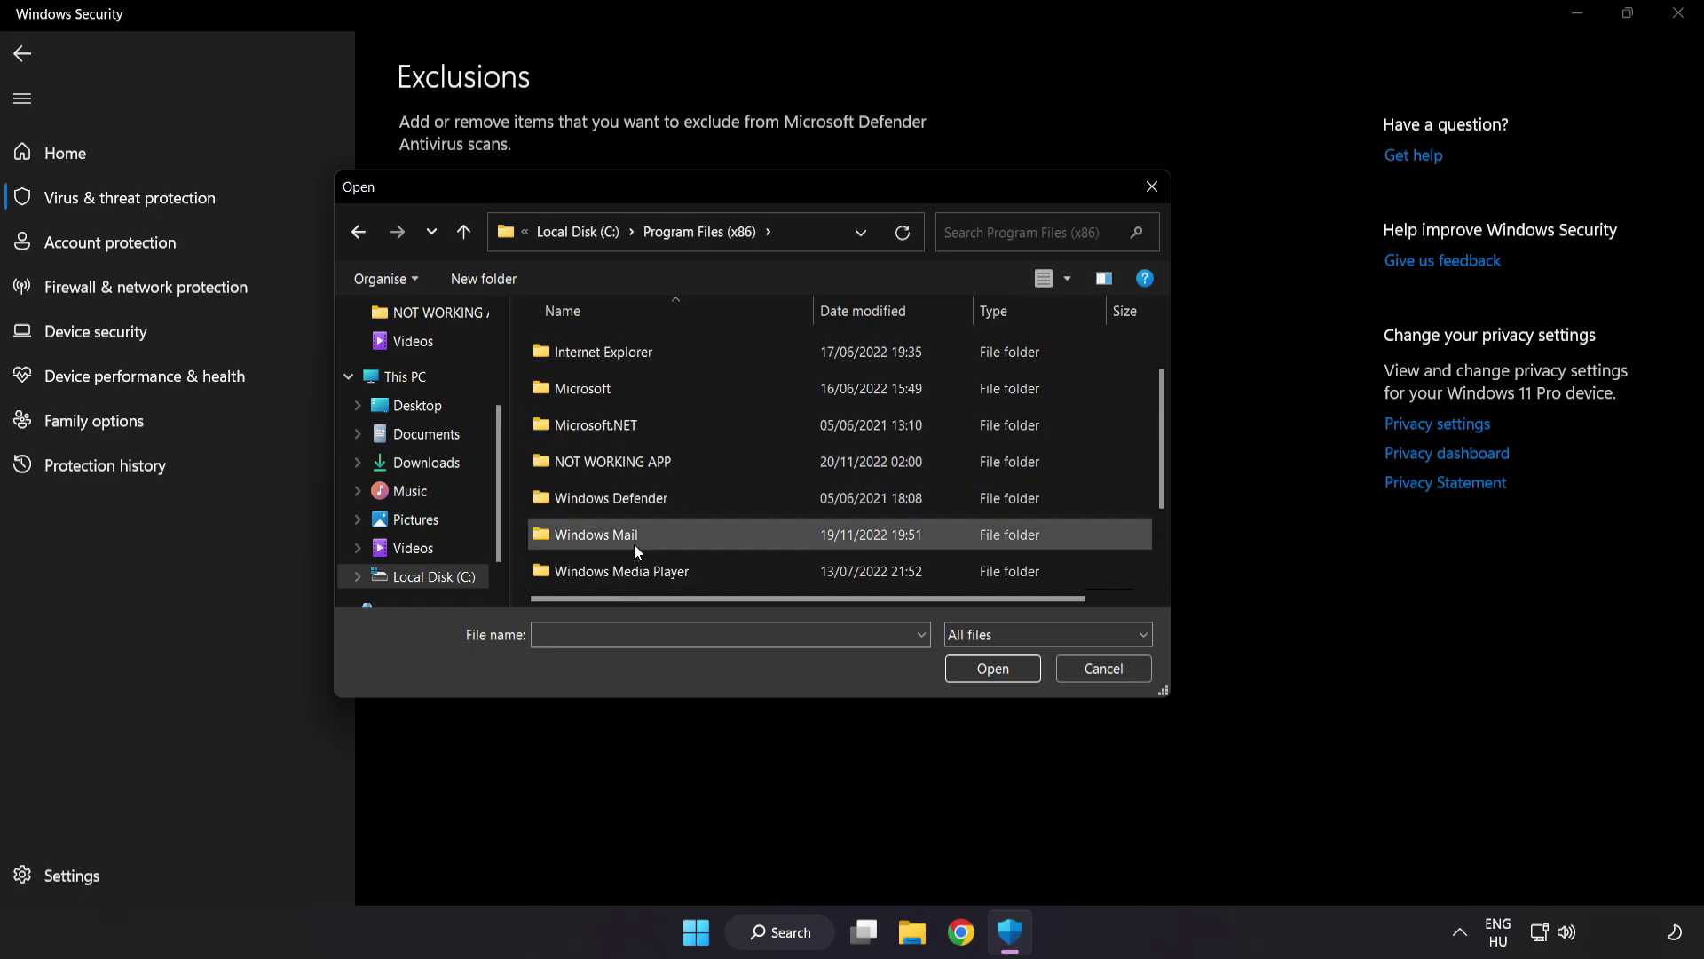
double_click(677, 462)
click(626, 352)
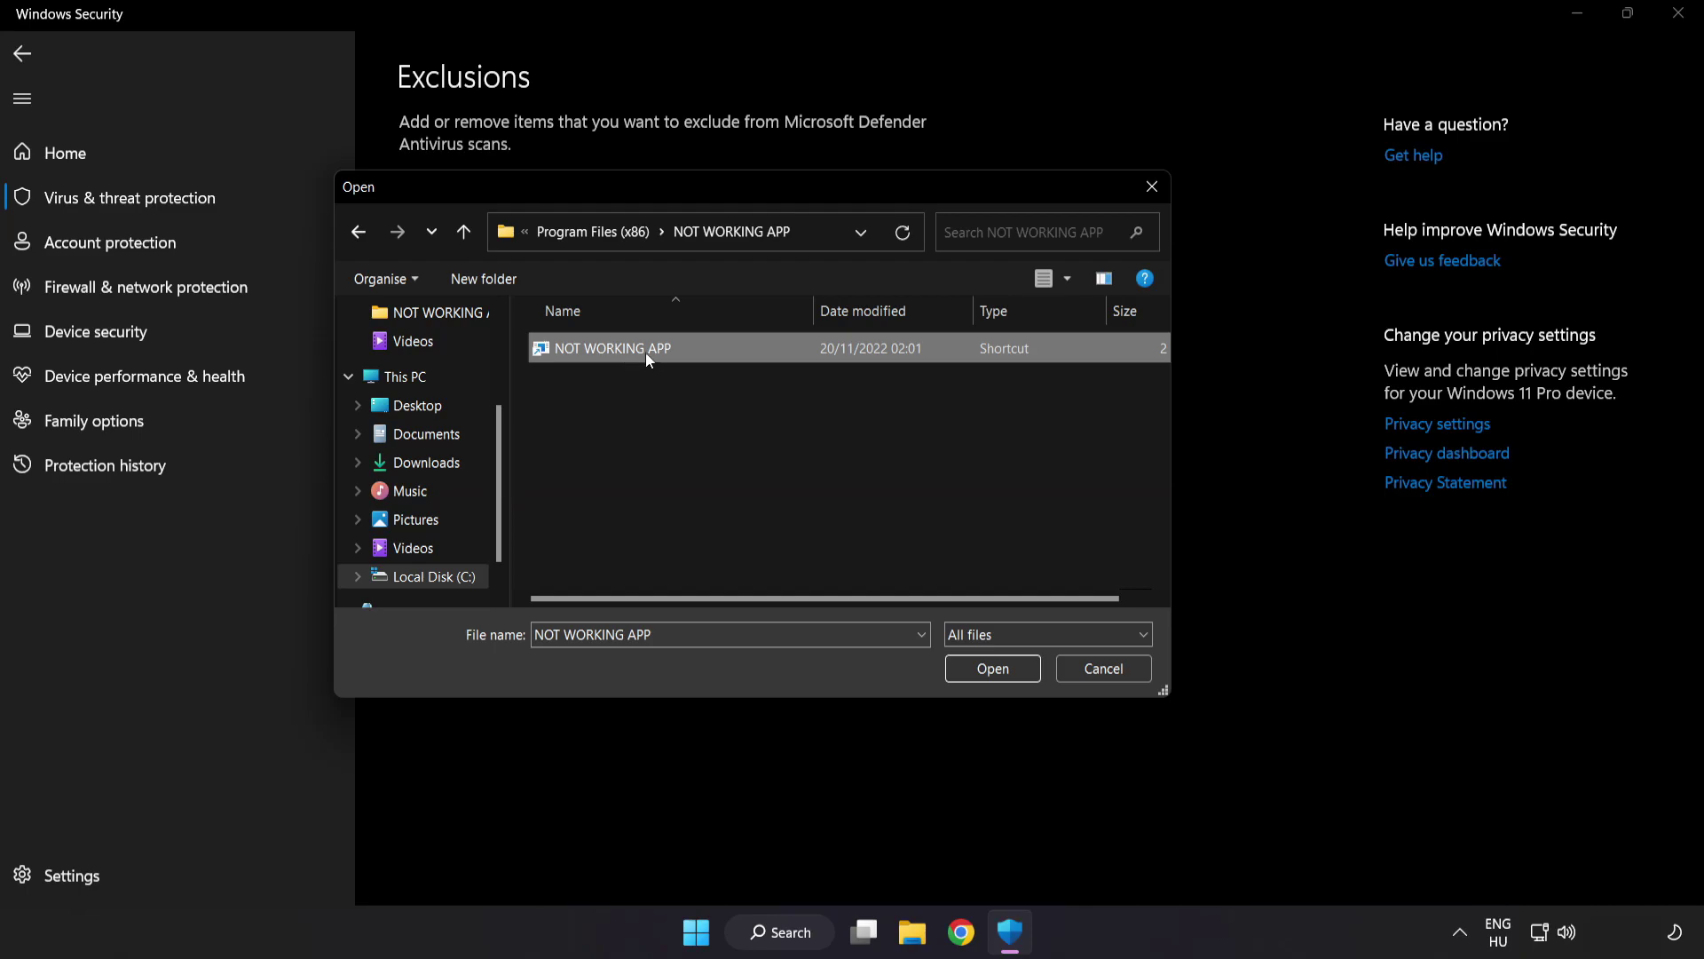
click(994, 674)
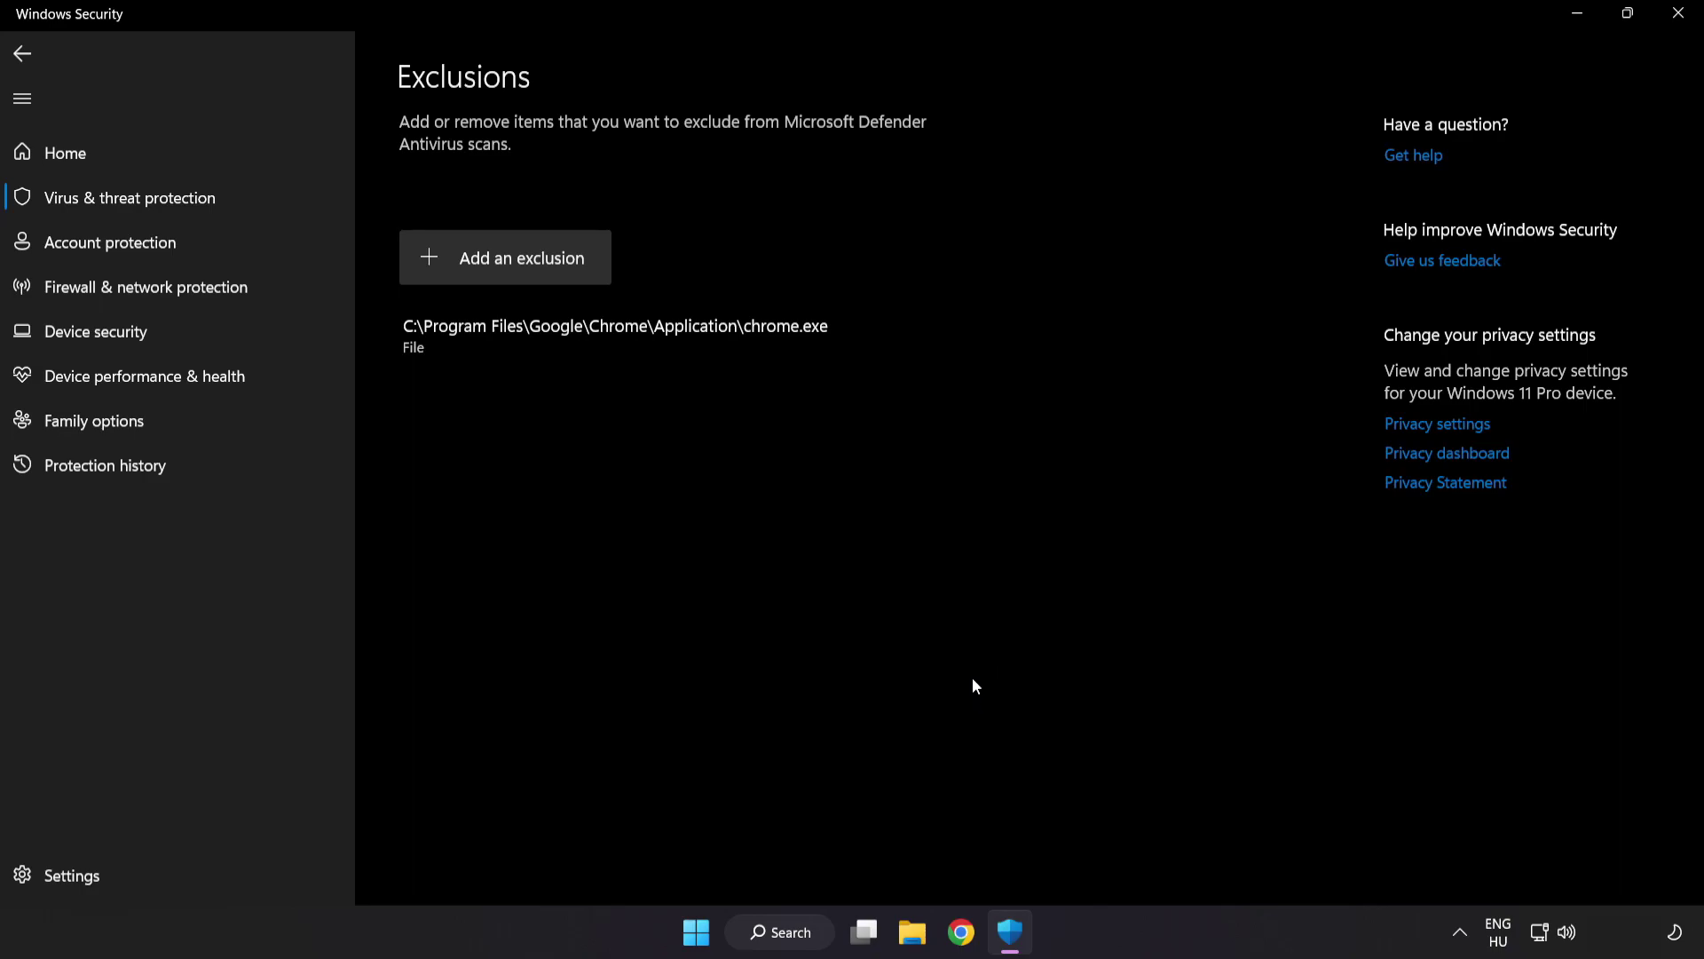
Close Windows Security and bring up the Start menu's power options to restart the PC.
click(1673, 27)
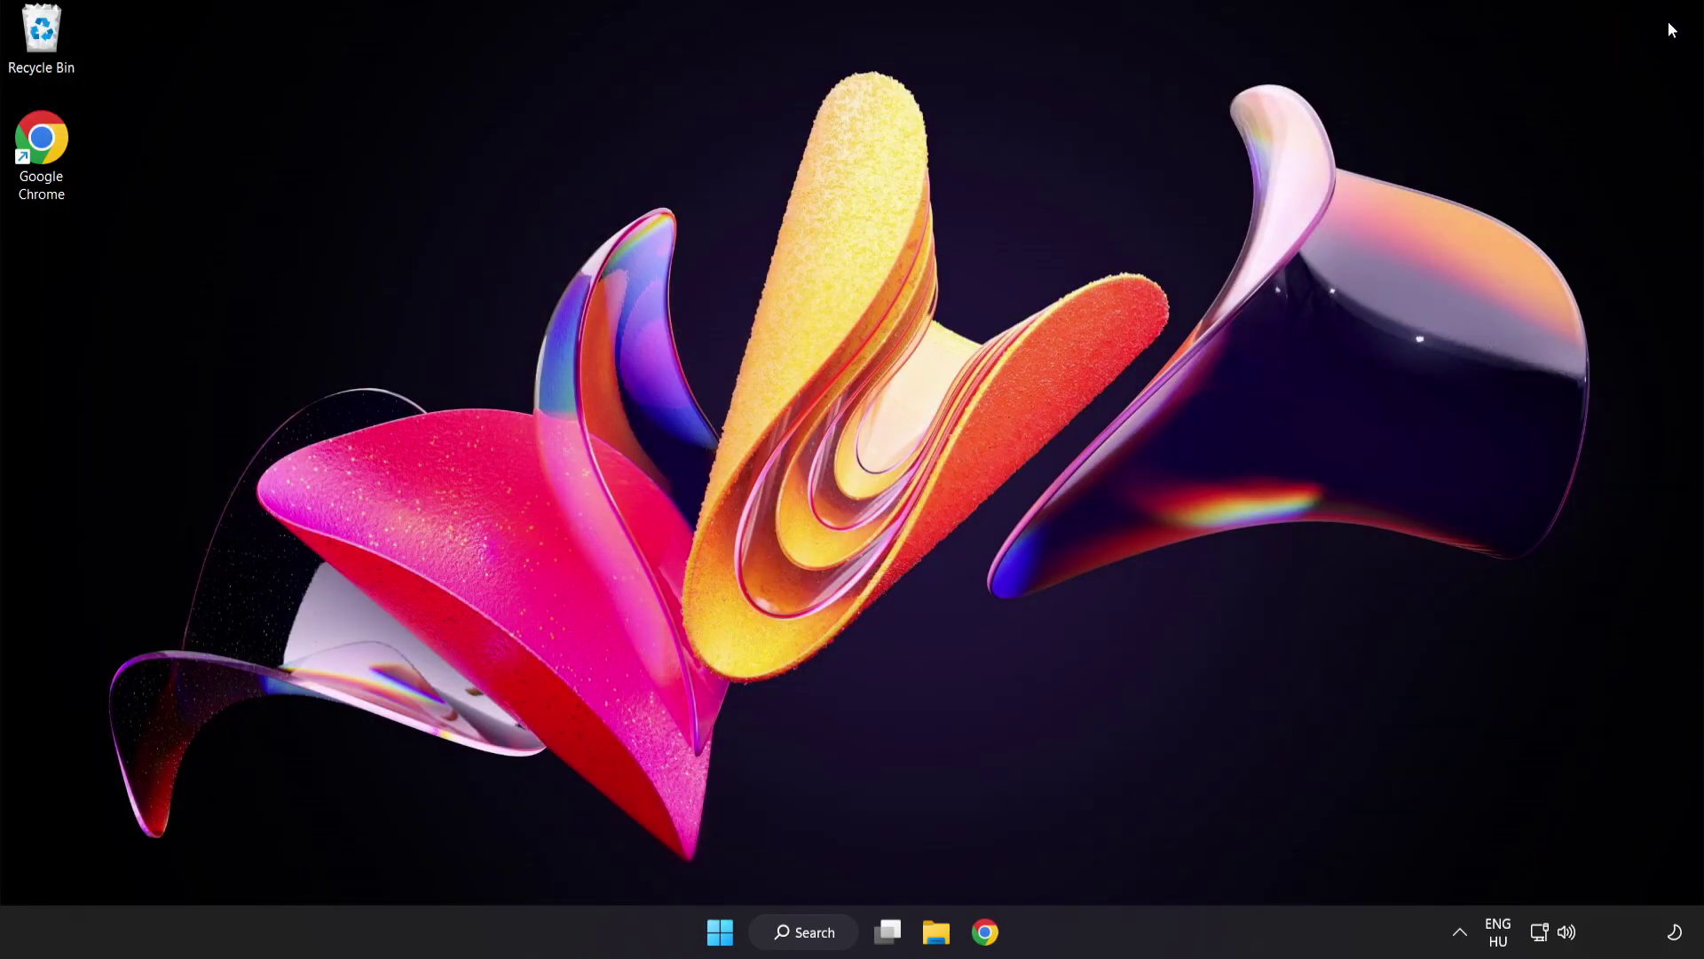
key(super)
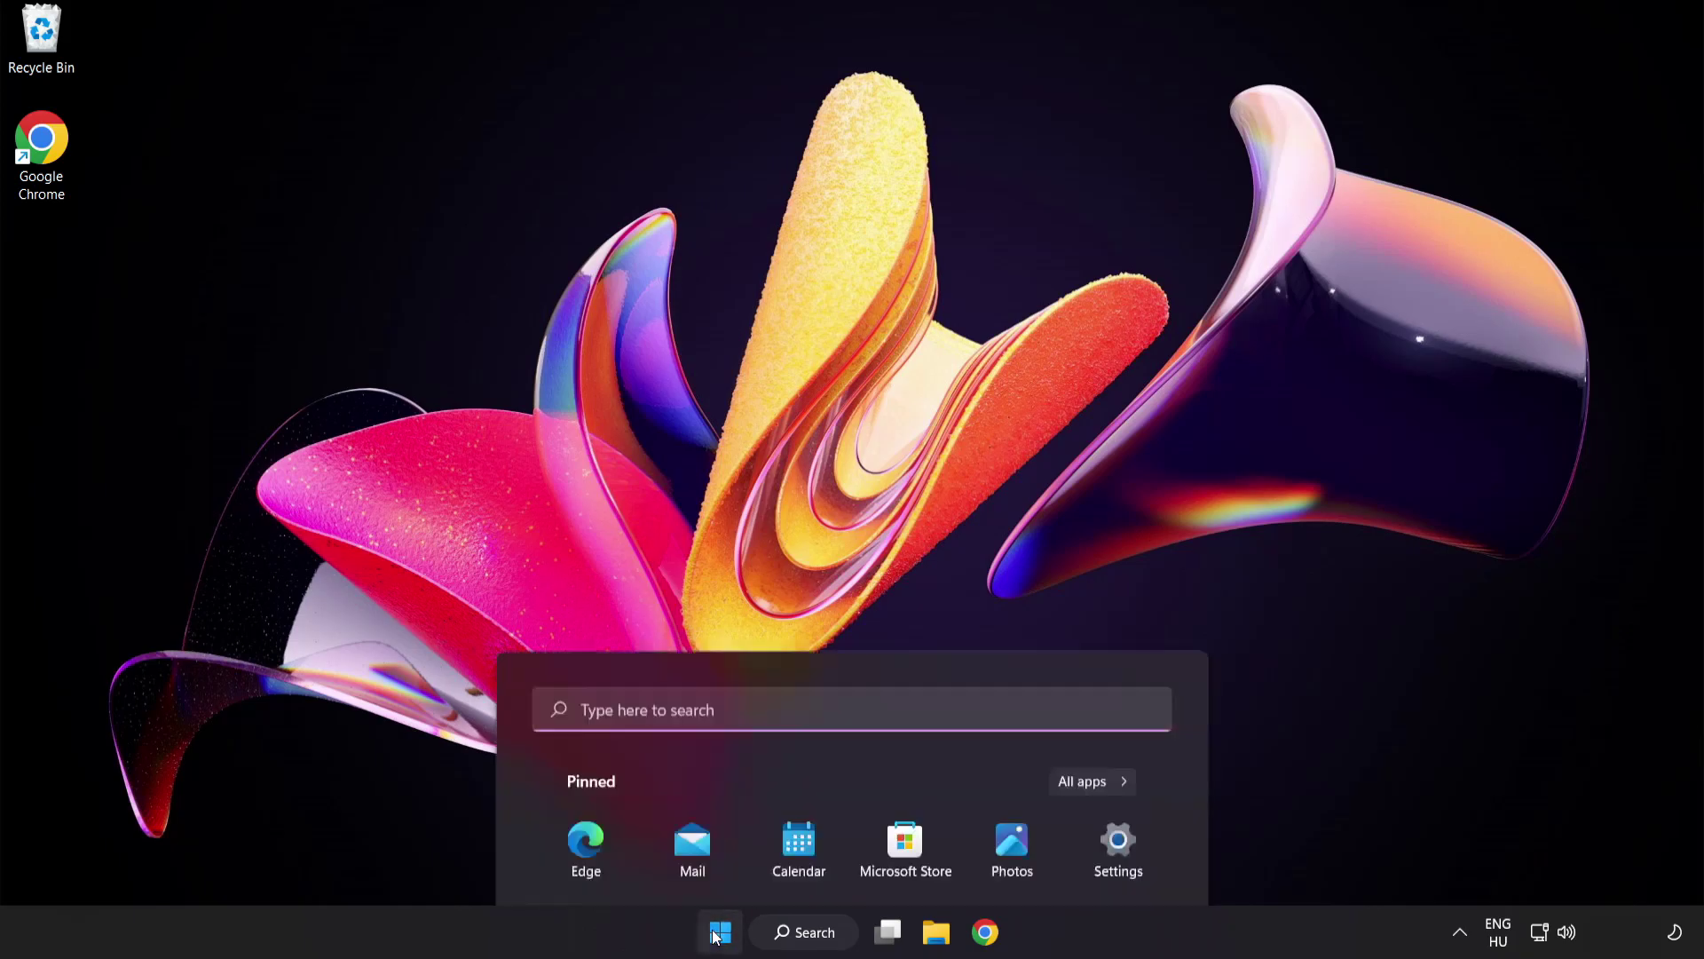
click(1129, 855)
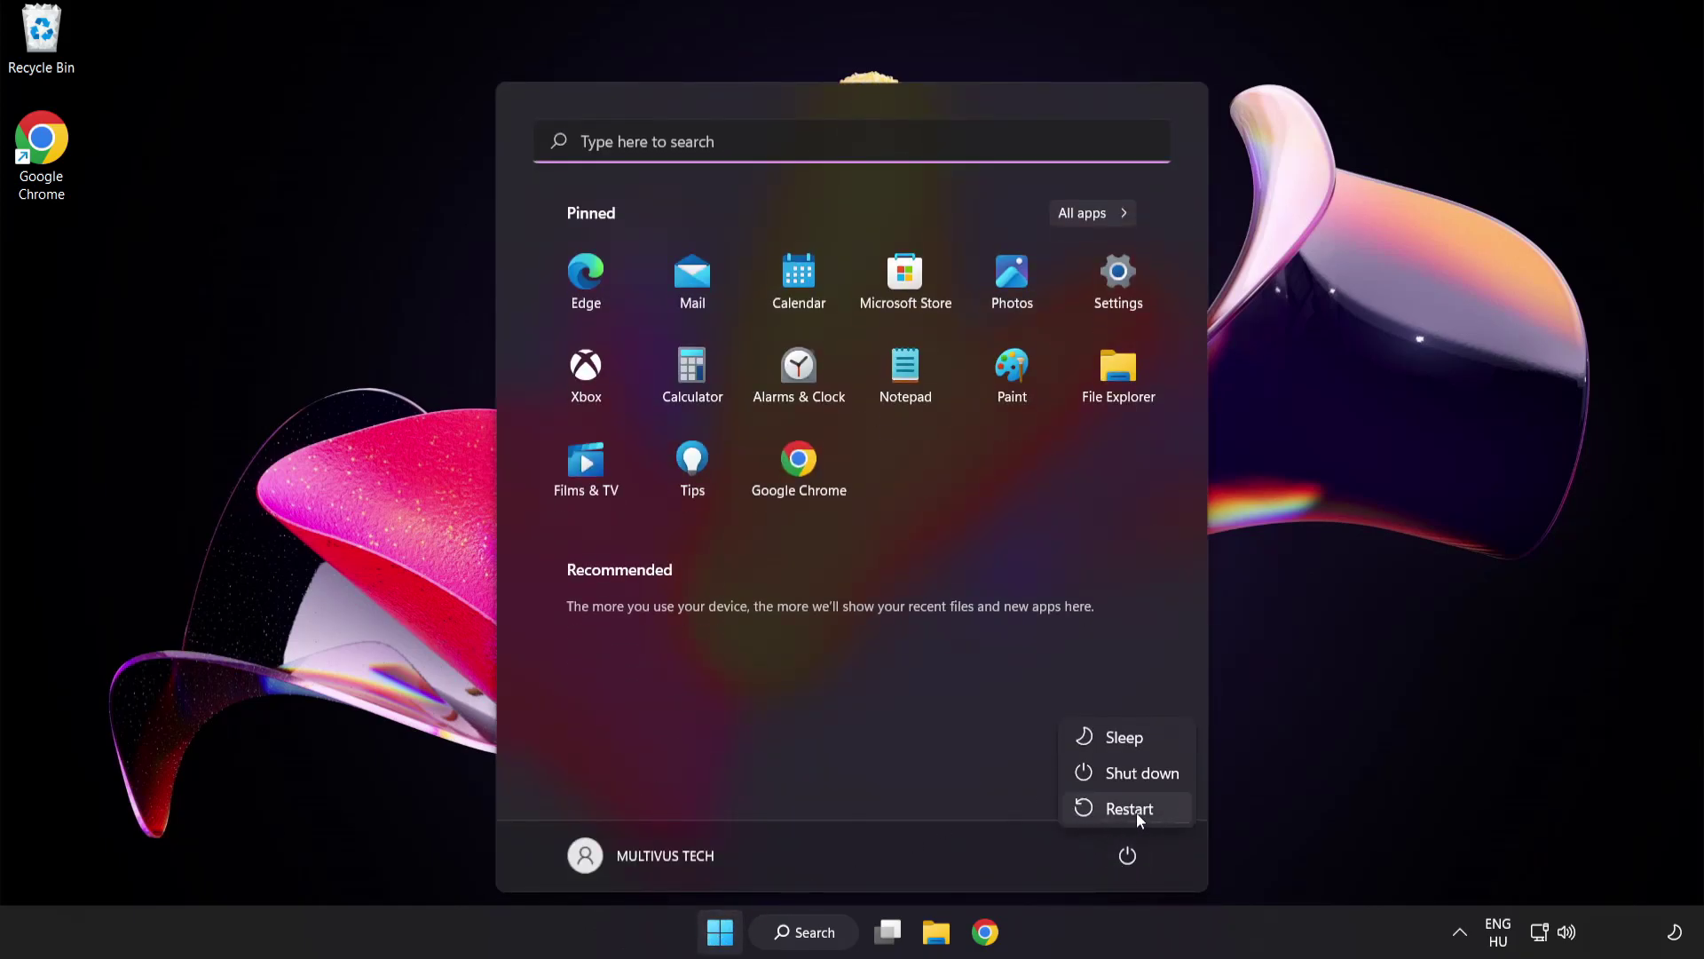